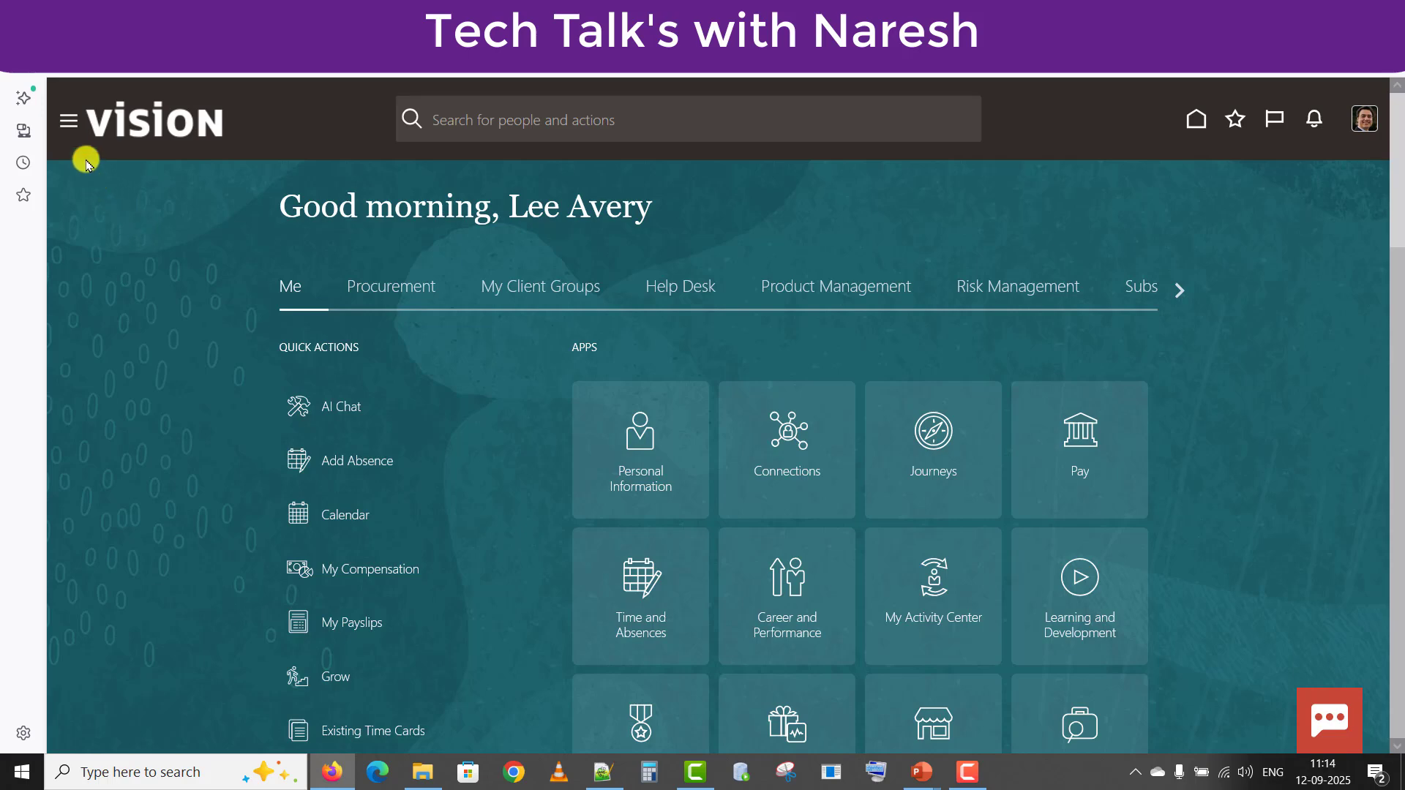
# Step: Open the Reports and Analytics work area from the Tools group of the navigator
pyautogui.click(68, 125)
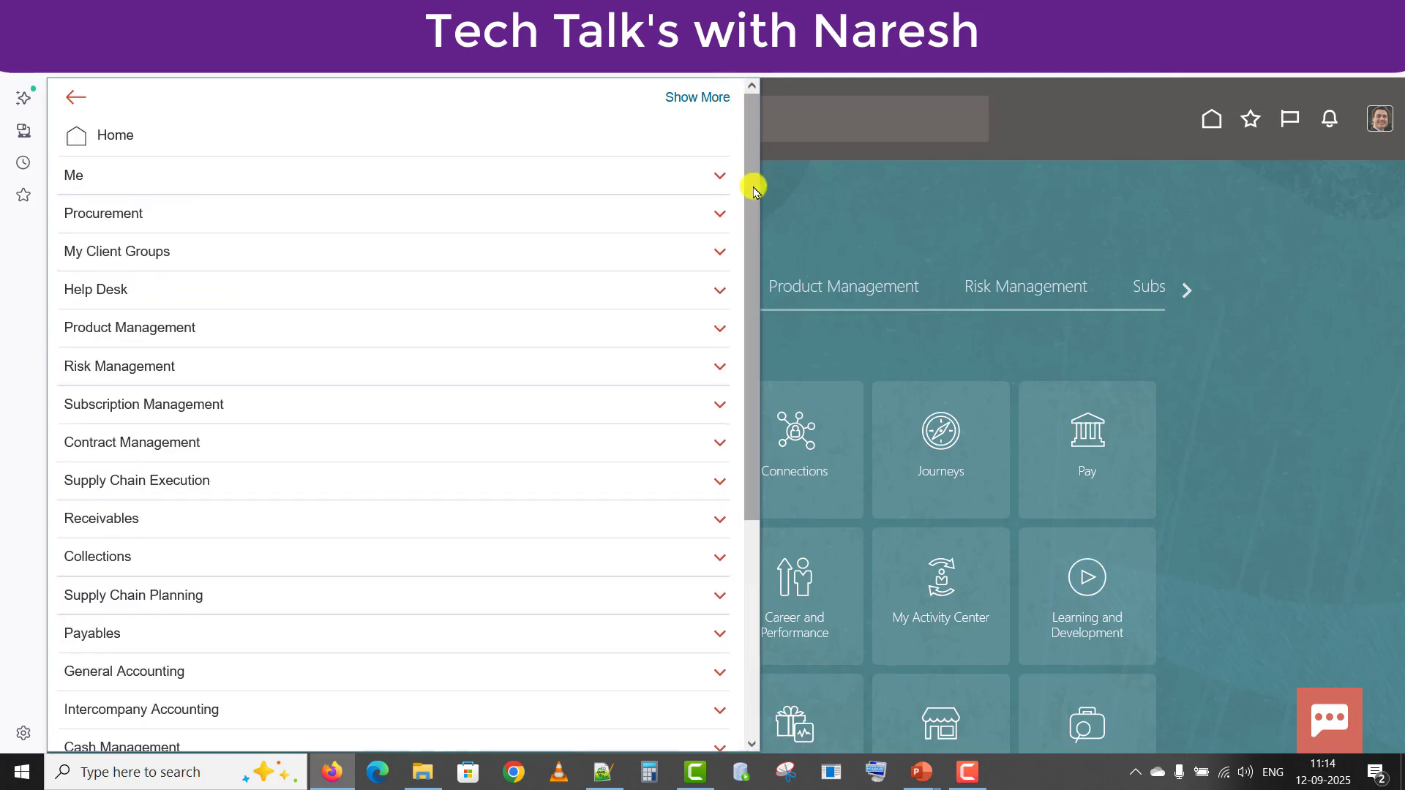
pyautogui.moveTo(756, 192); pyautogui.dragTo(765, 486)
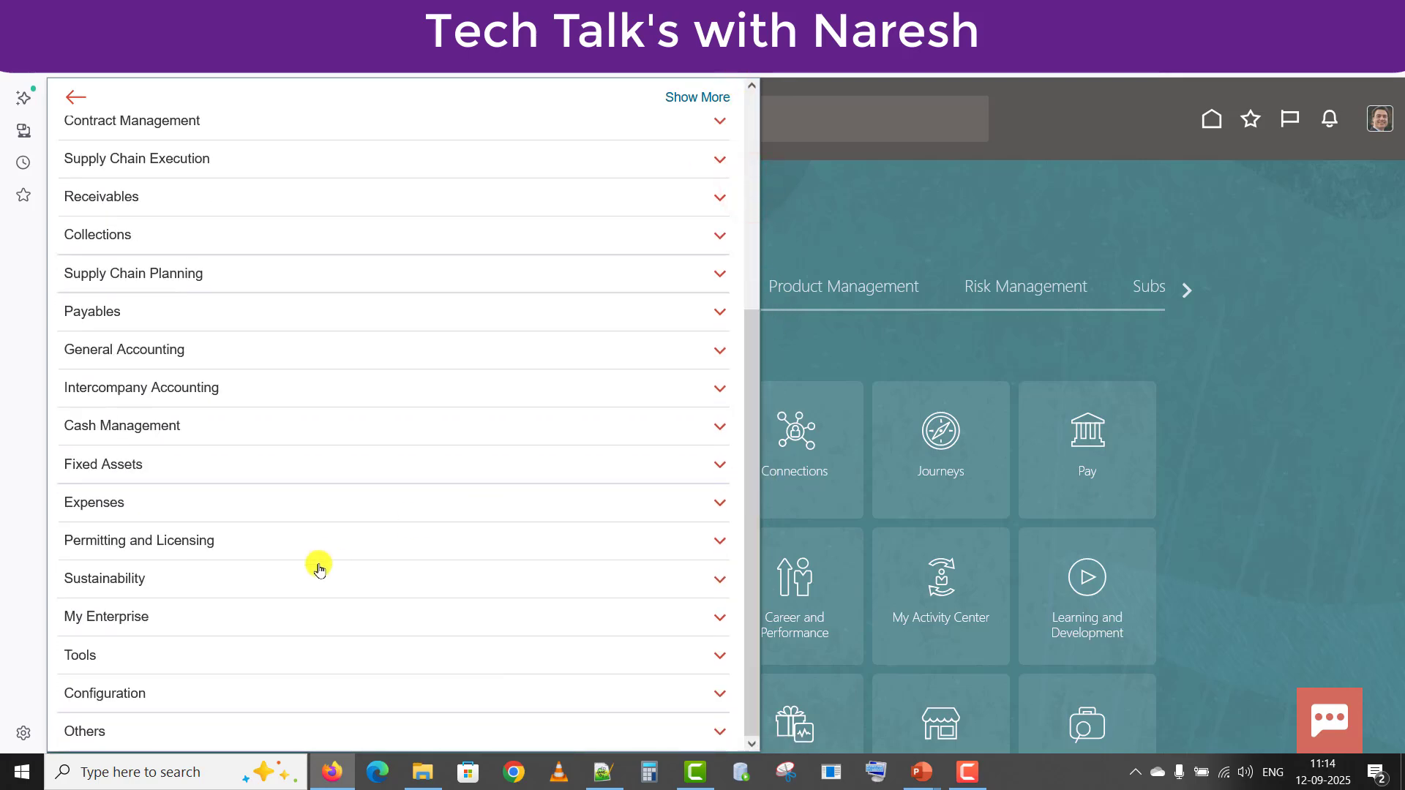
pyautogui.click(135, 654)
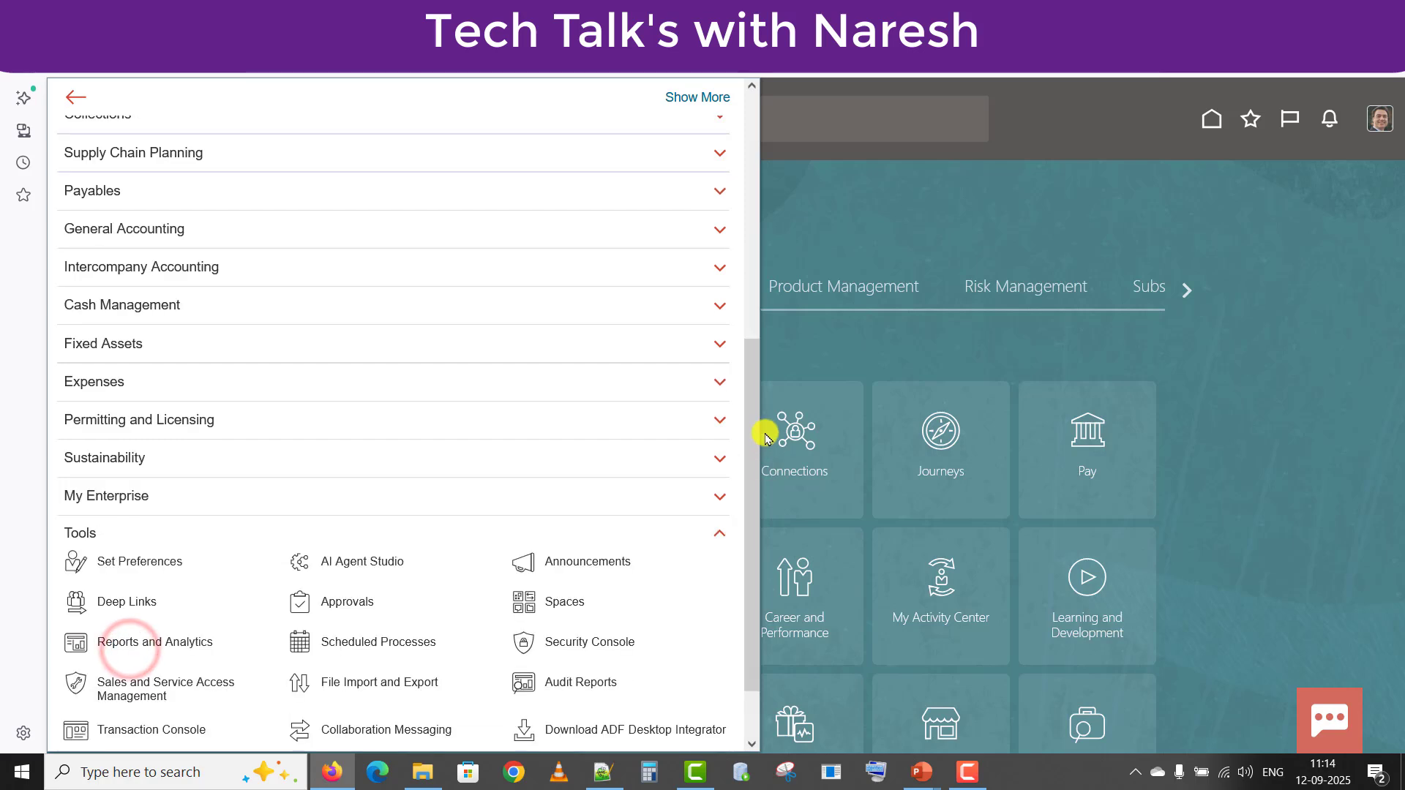
pyautogui.moveTo(756, 425); pyautogui.dragTo(439, 564)
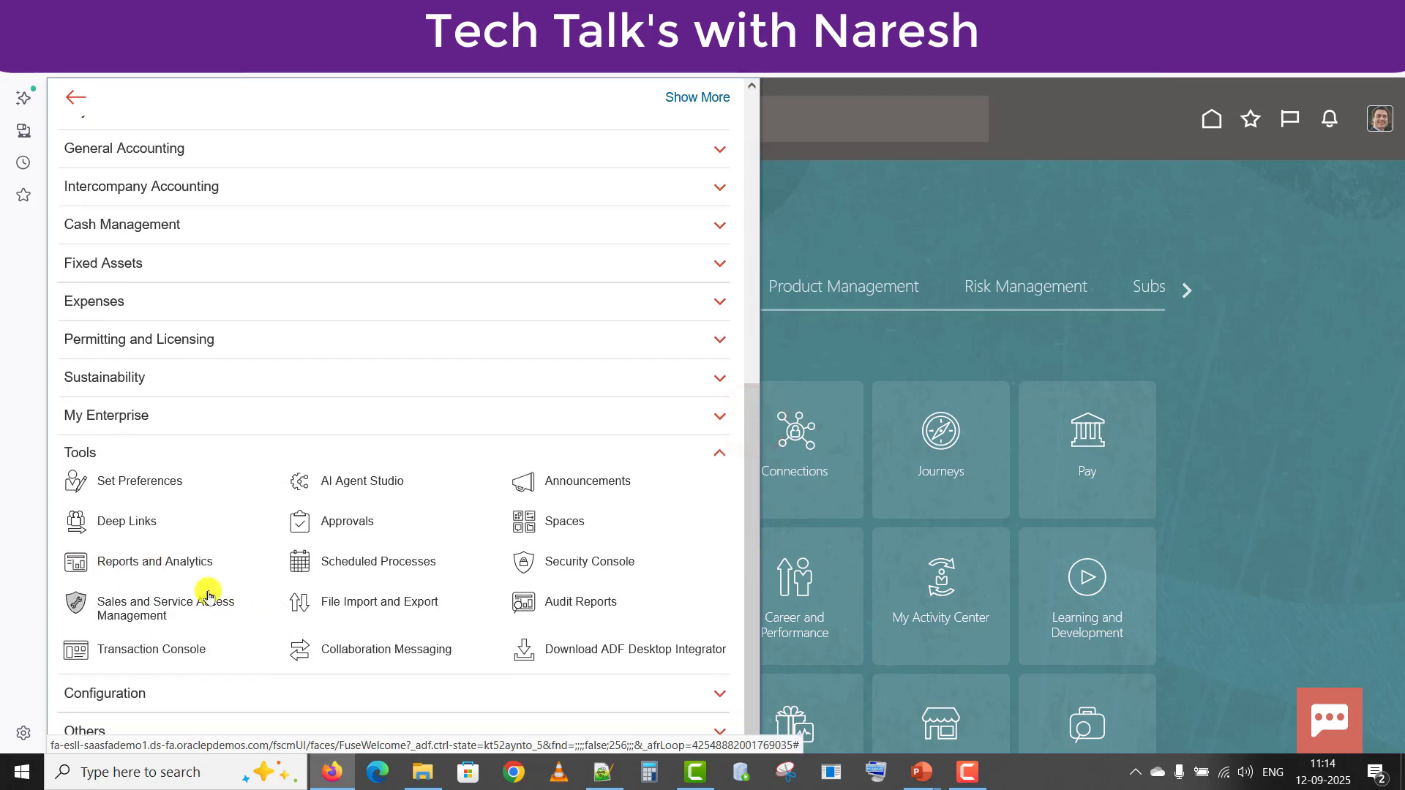
pyautogui.click(172, 566)
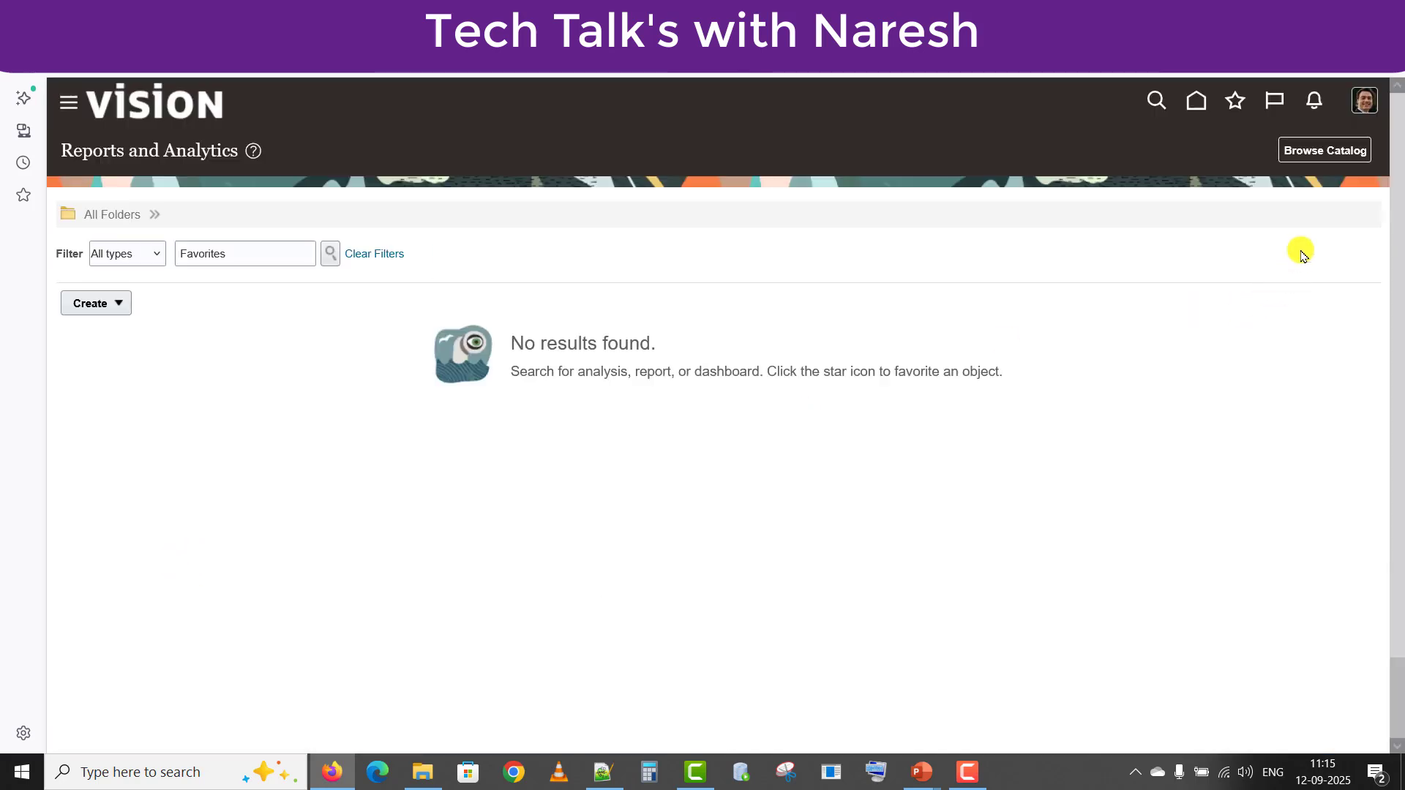
# Step: Browse the BI catalog to the folder /Shared Folders/Custom/ATEST_NK
pyautogui.click(1315, 154)
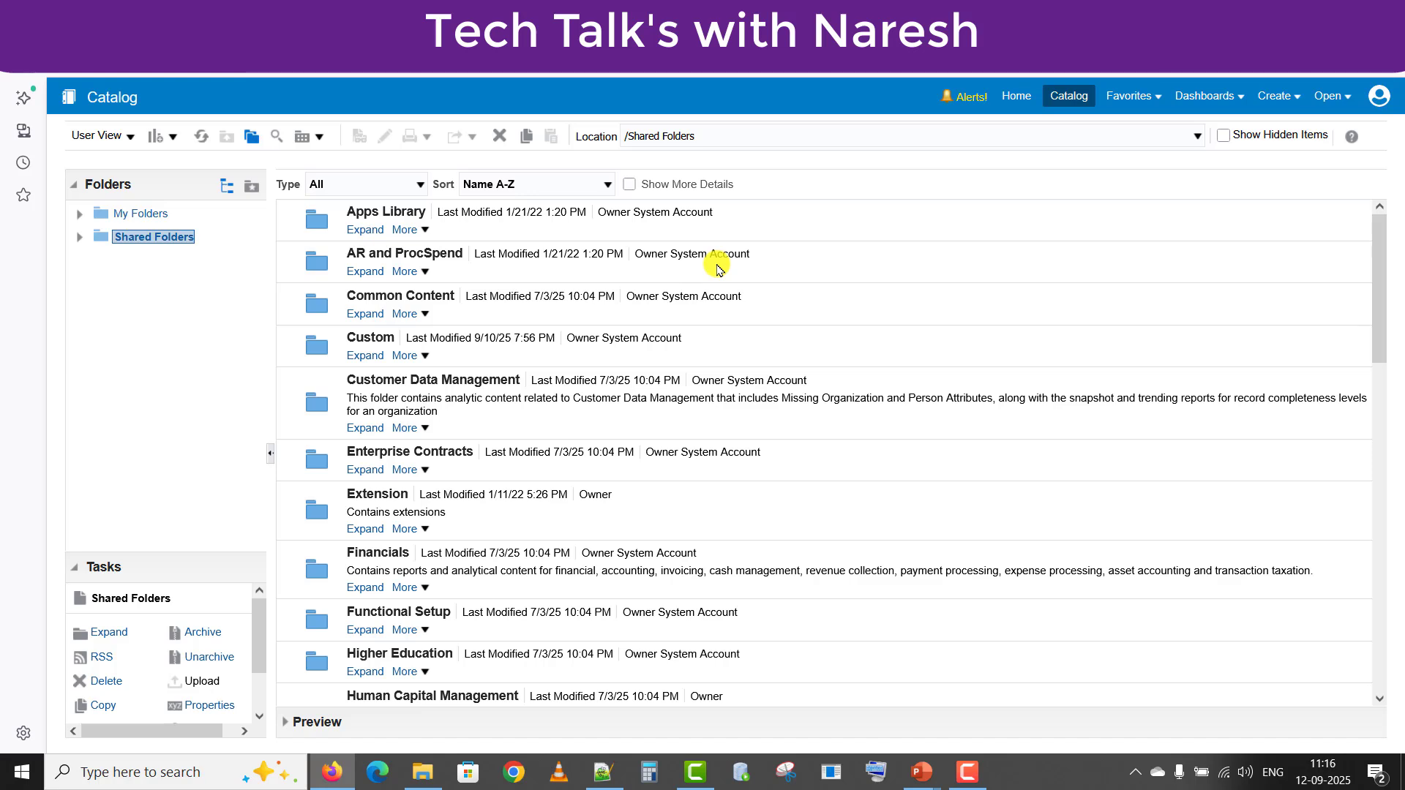
pyautogui.click(513, 358)
pyautogui.doubleClick(512, 359)
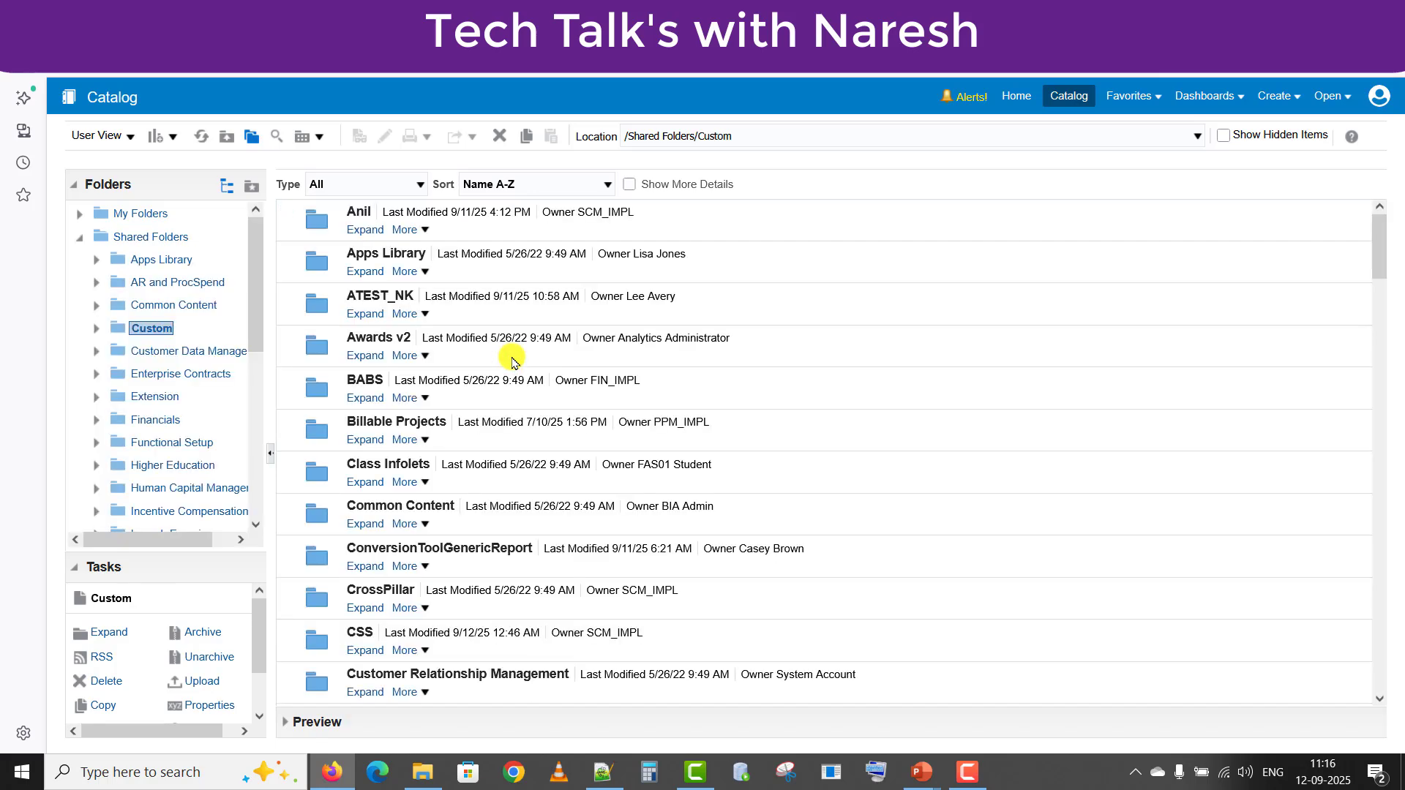
pyautogui.doubleClick(466, 300)
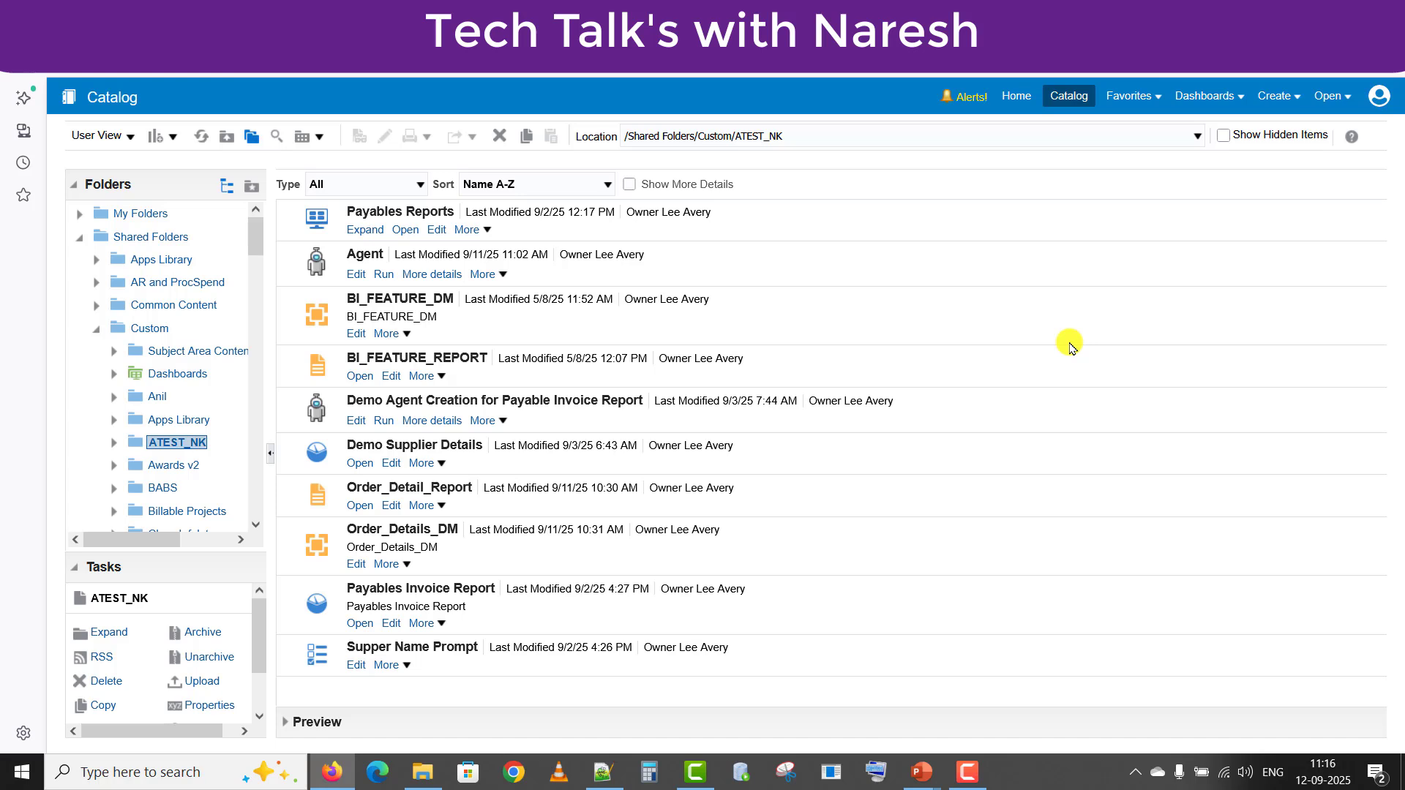
# Step: Open the Payables Invoice Report analysis and look through its columns and rows
pyautogui.click(361, 623)
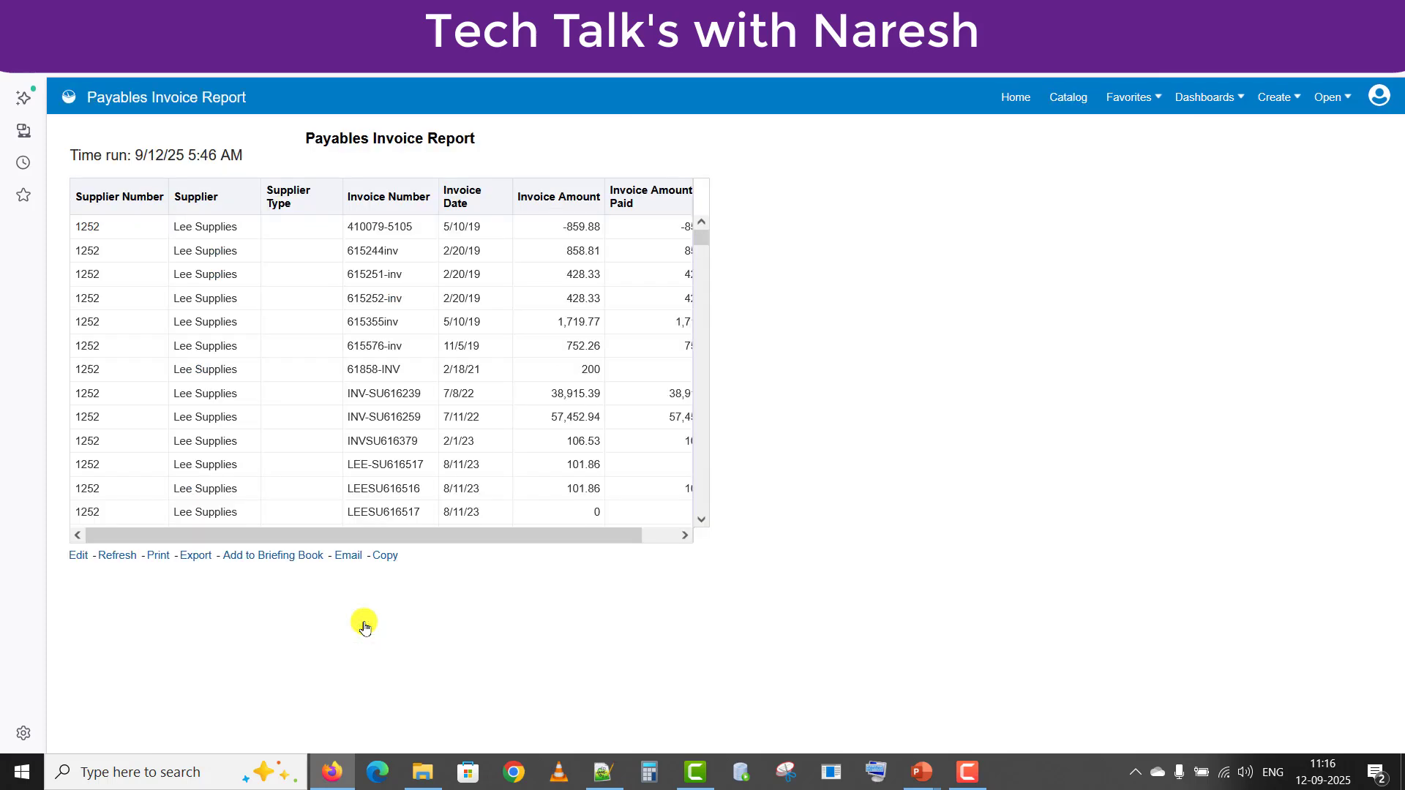
pyautogui.click(548, 535)
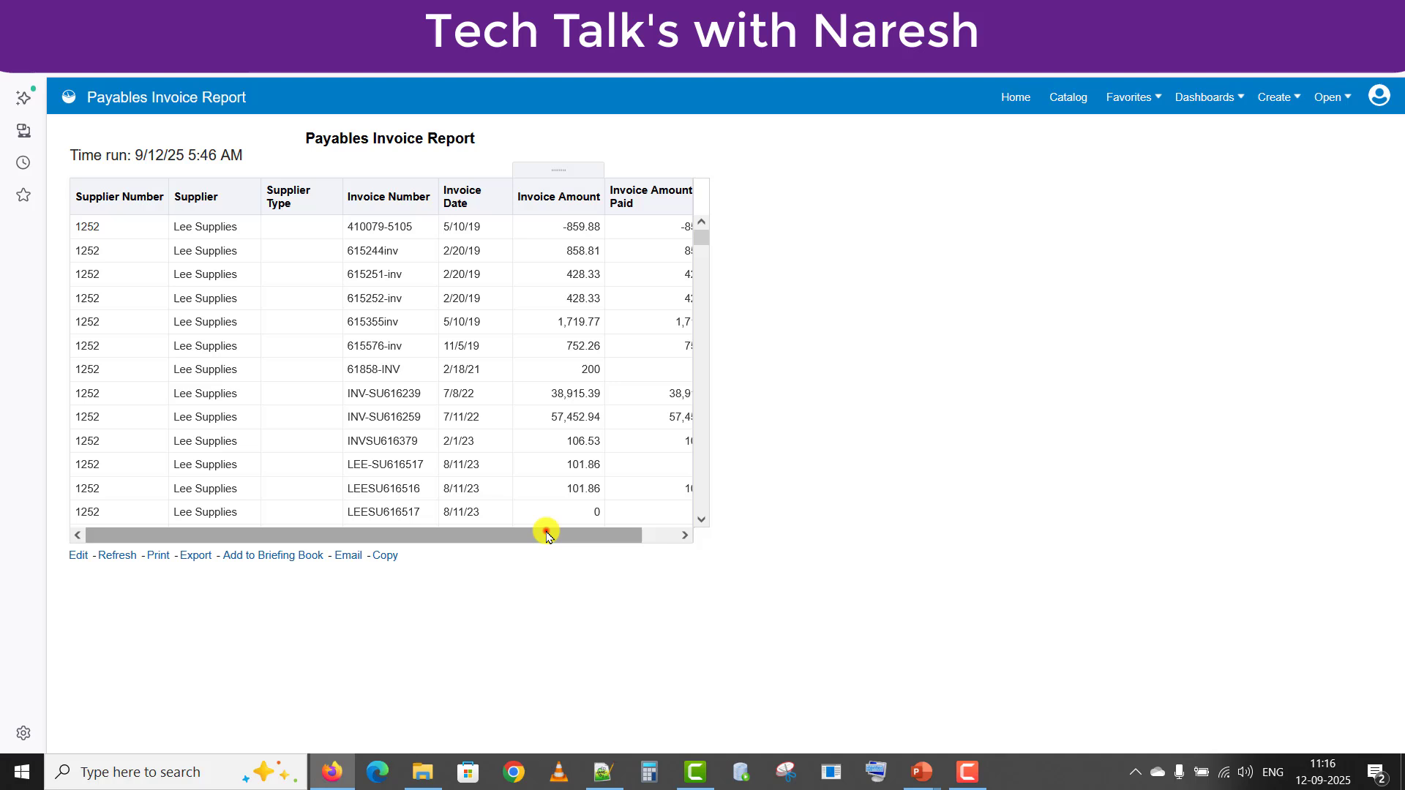
pyautogui.moveTo(548, 535); pyautogui.dragTo(327, 552)
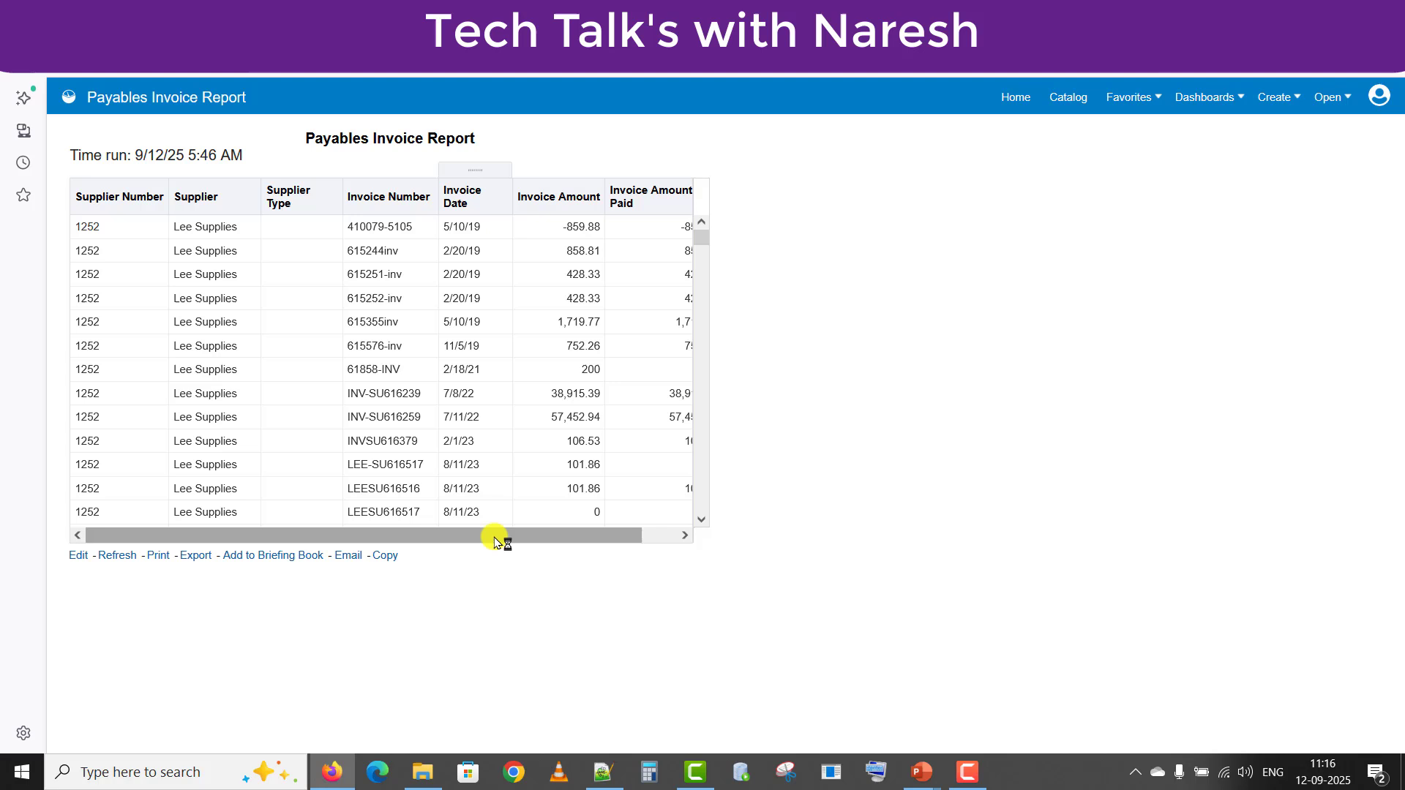
pyautogui.moveTo(476, 533); pyautogui.dragTo(511, 533)
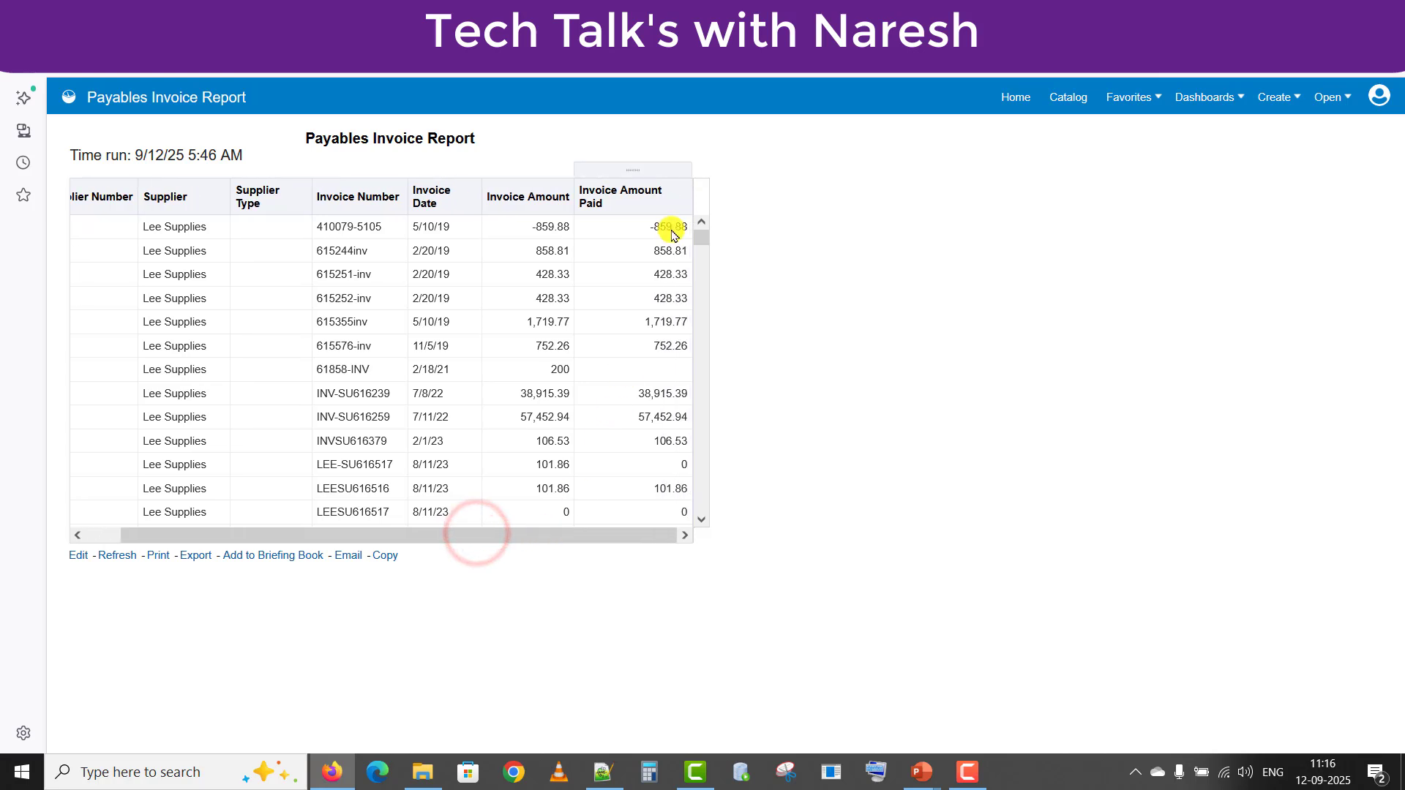
pyautogui.moveTo(701, 238); pyautogui.dragTo(695, 437)
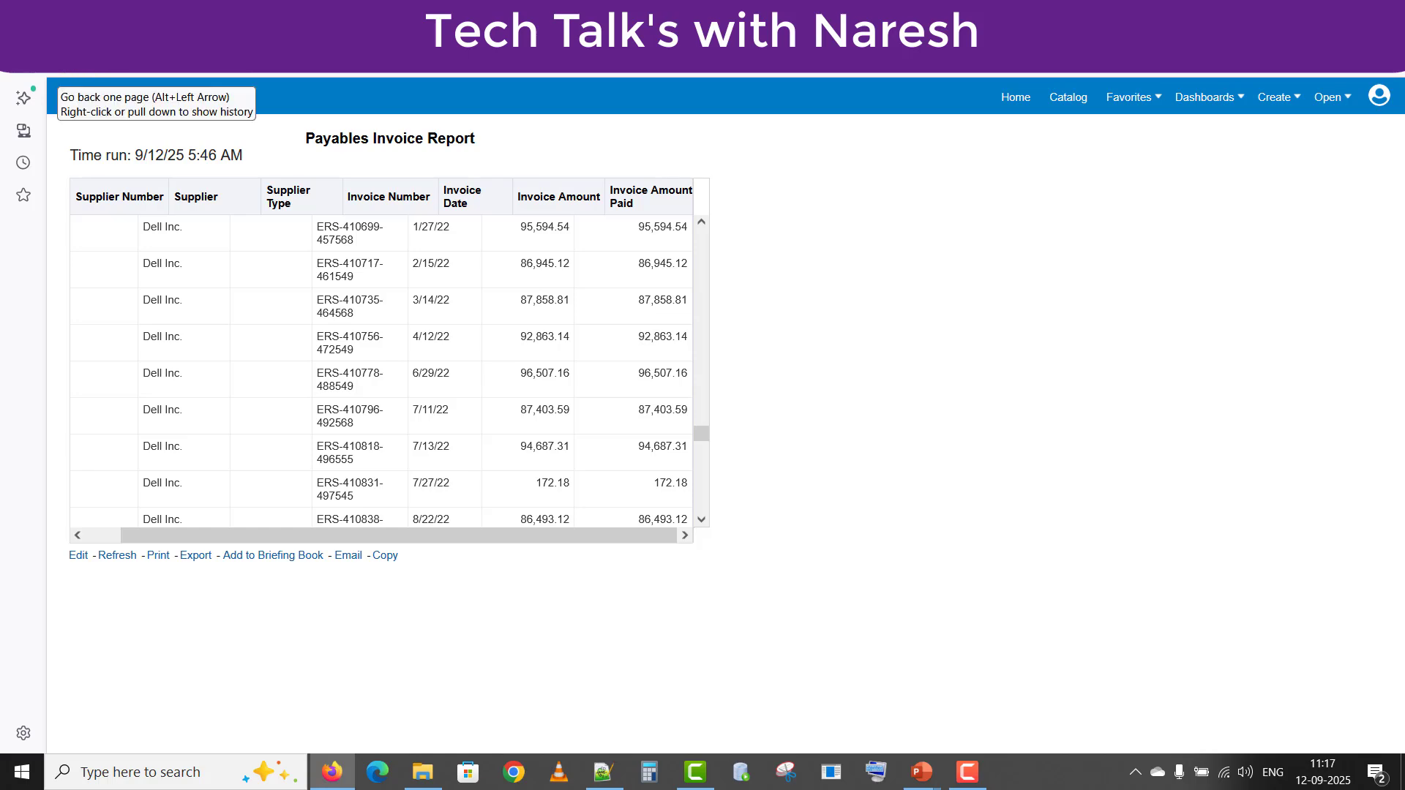
# Step: Return to the ATEST_NK folder and open Order_Detail_Report to examine its column headings
pyautogui.hotkey('alt', 'Left')
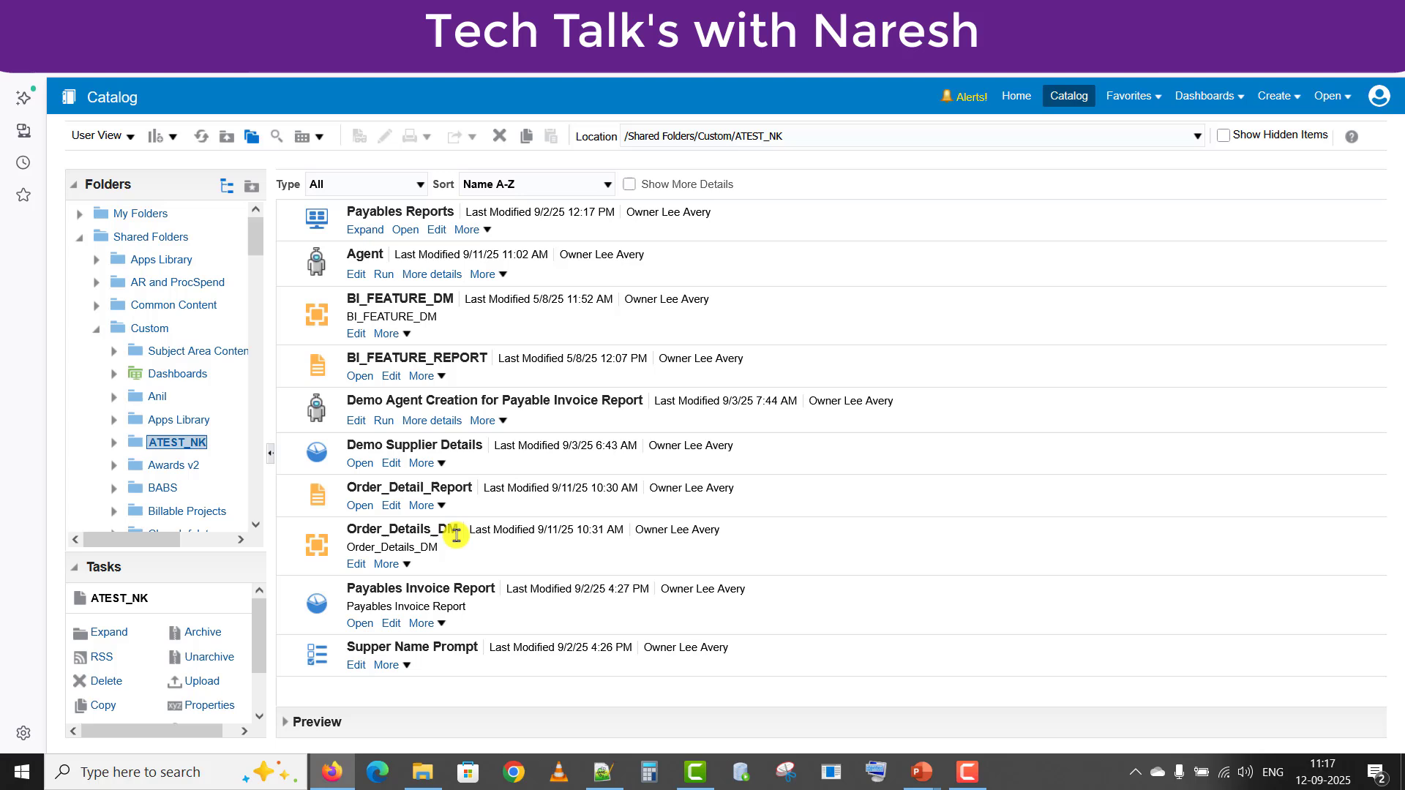
pyautogui.click(361, 510)
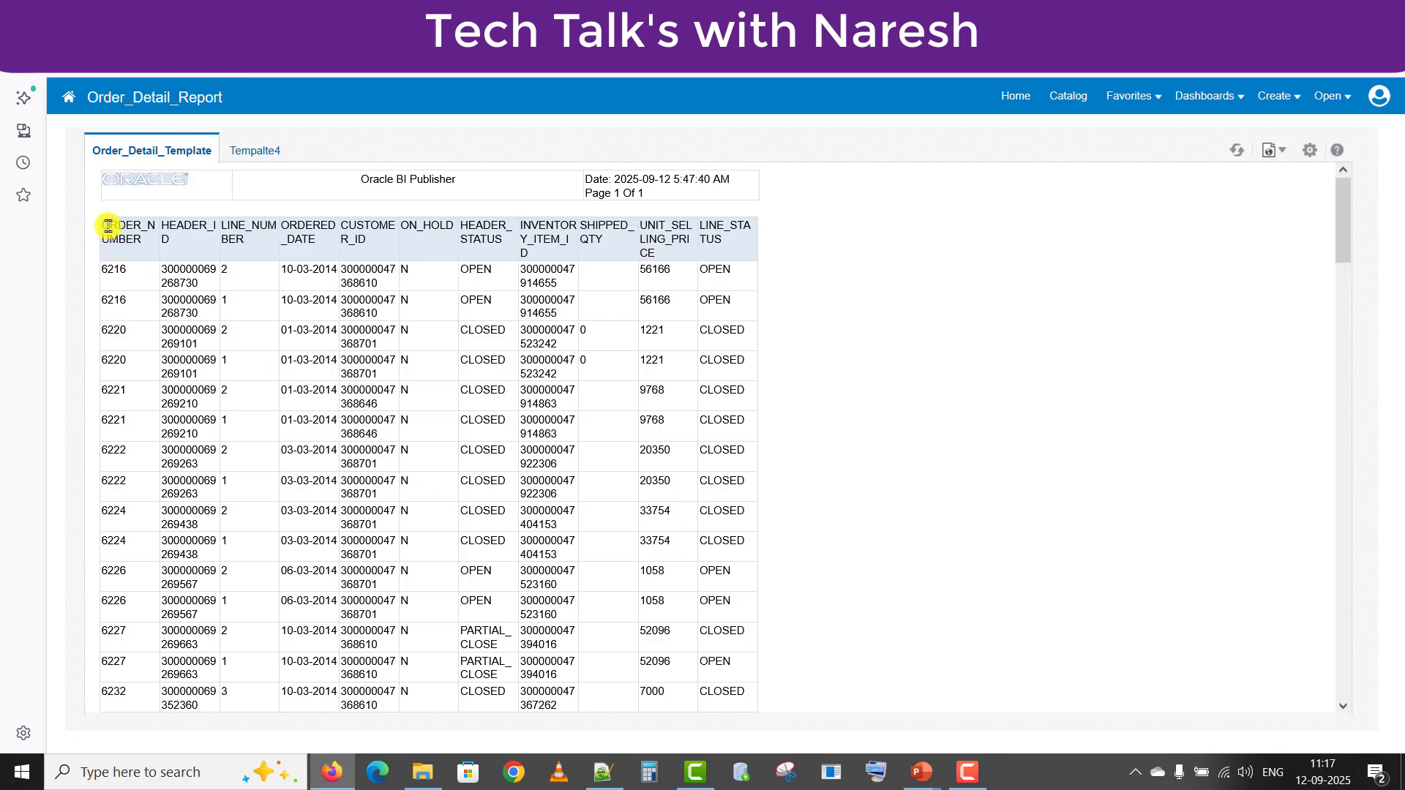
pyautogui.click(109, 226)
pyautogui.moveTo(108, 225); pyautogui.dragTo(291, 238)
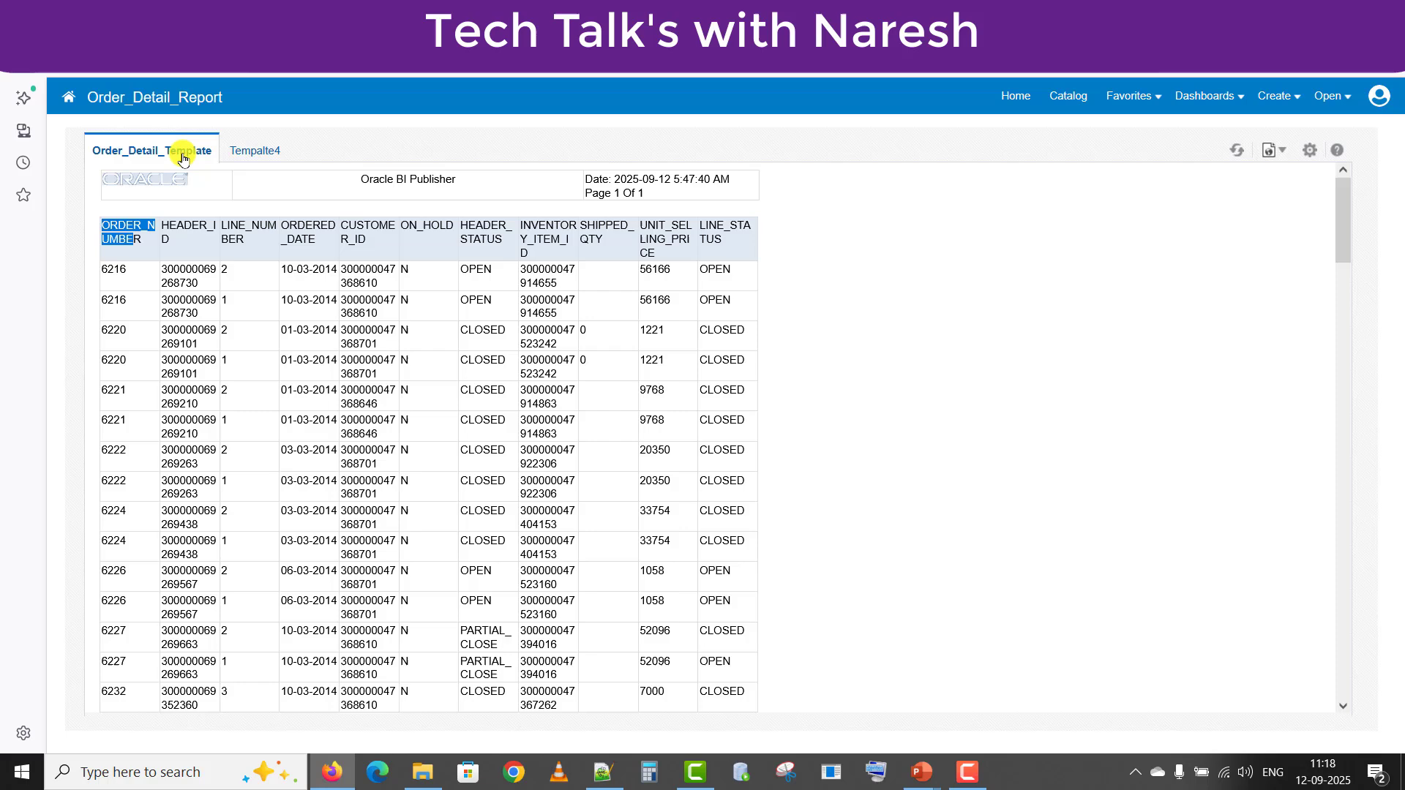
# Step: View the order detail report in the Tempalte4 layout and compare it with Order_Detail_Template
pyautogui.click(241, 154)
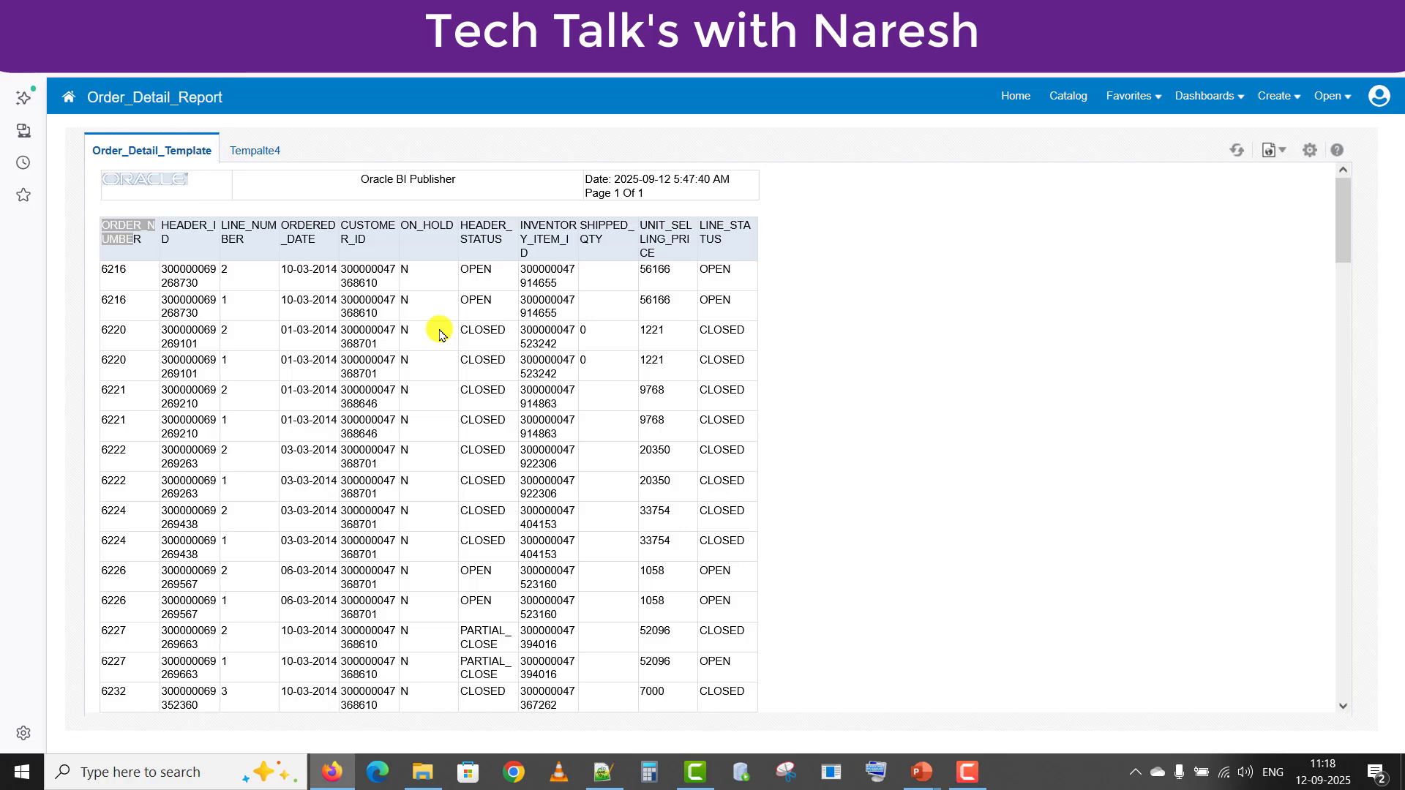
pyautogui.click(249, 150)
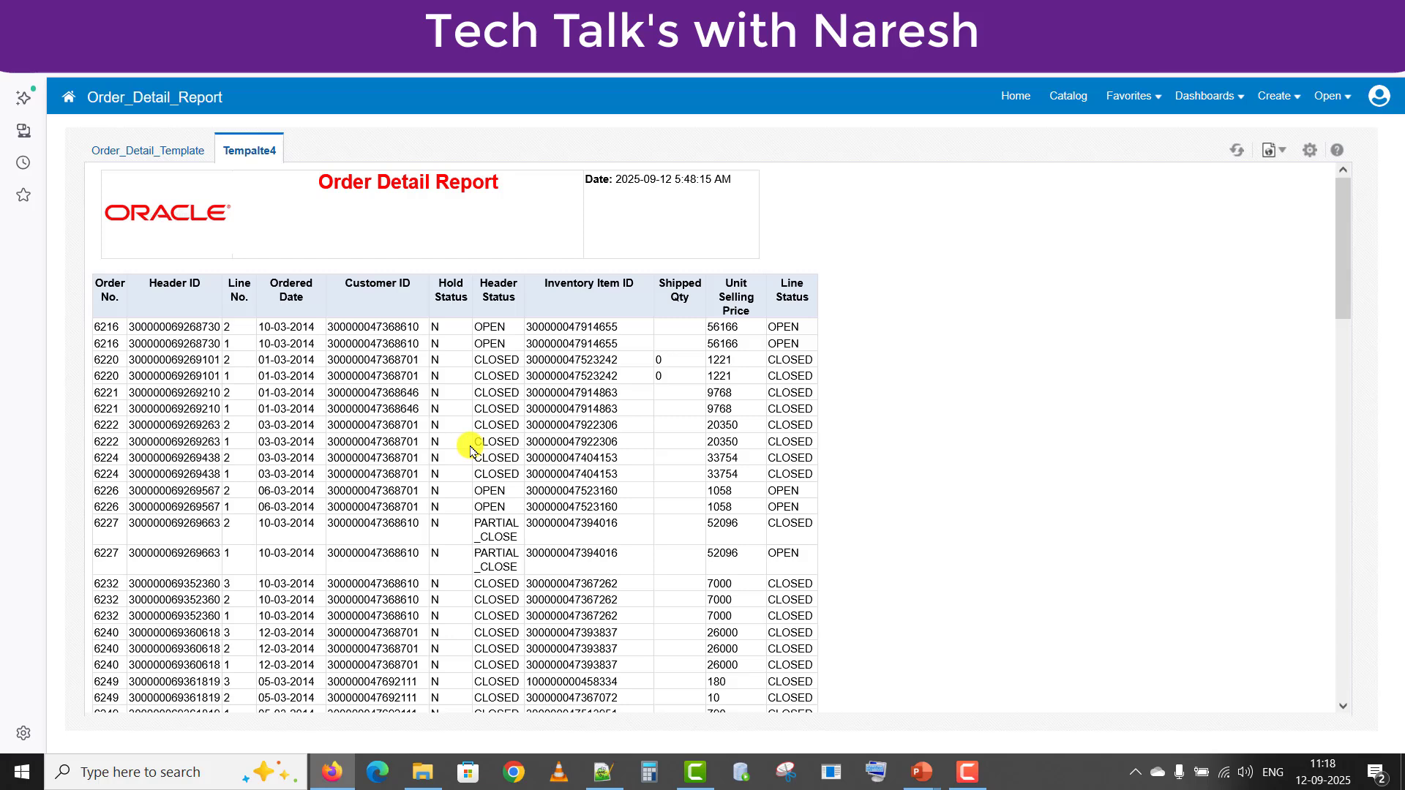
pyautogui.click(139, 144)
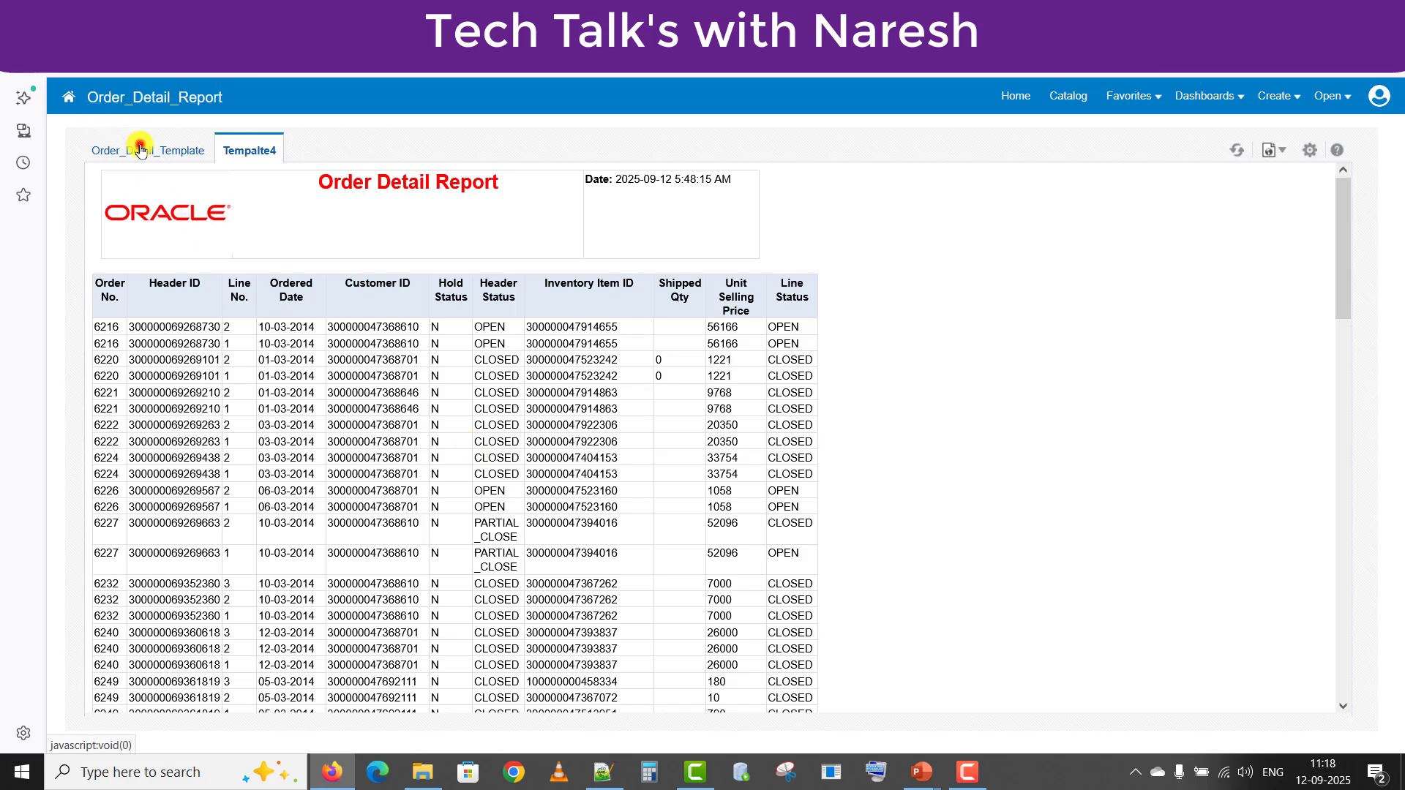
pyautogui.click(241, 153)
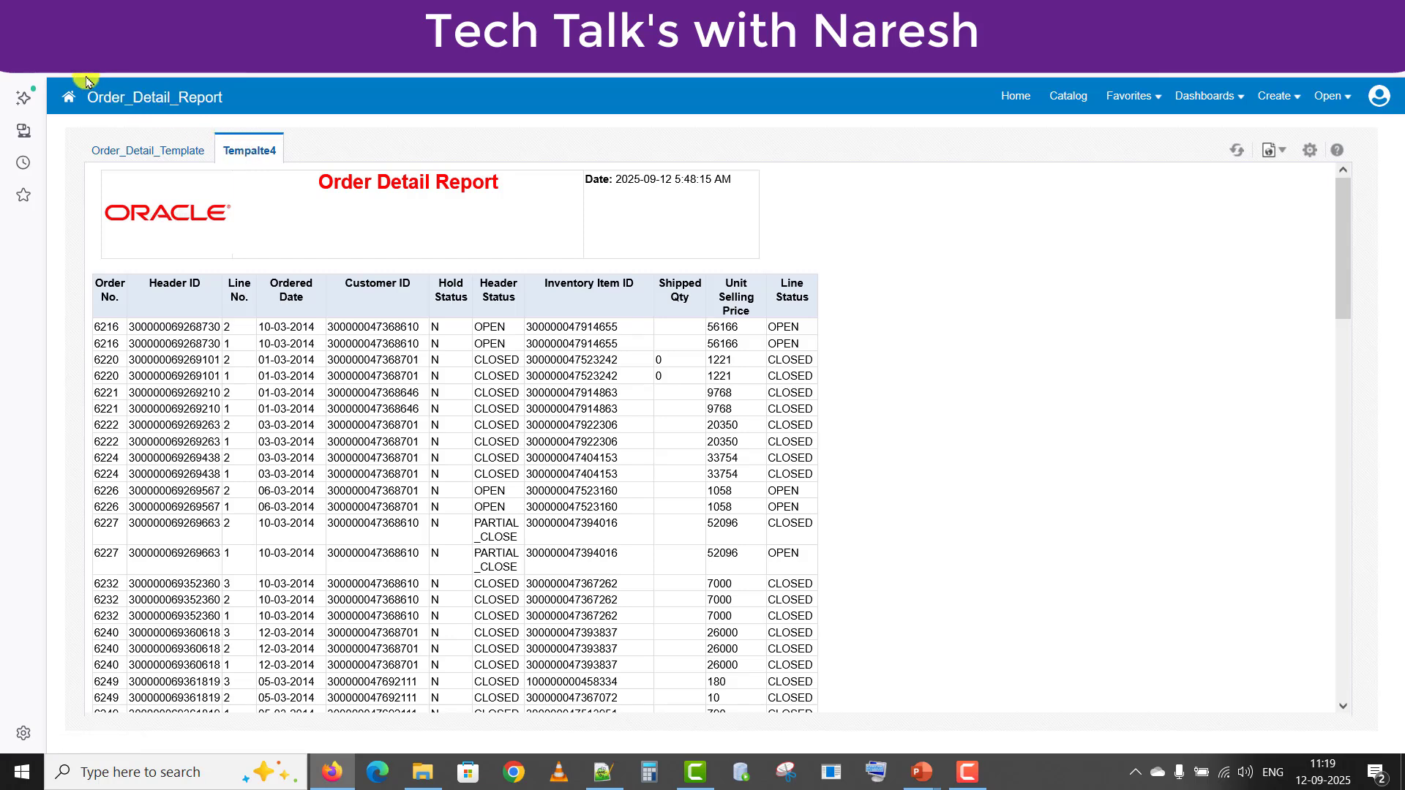
# Step: Return to the catalog and start a new dashboard named "BIP and OTBI Dashboard"
pyautogui.click(1072, 106)
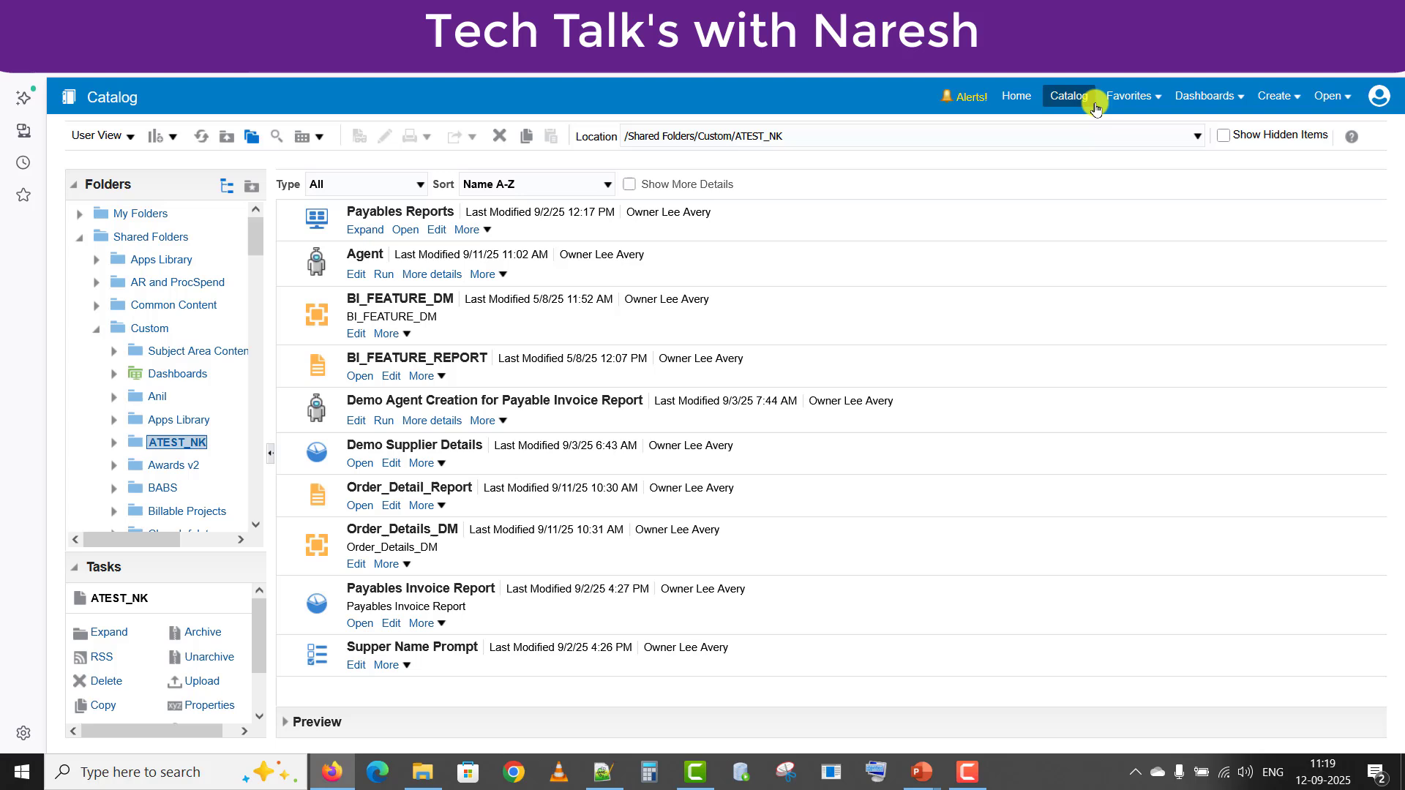
pyautogui.click(1222, 98)
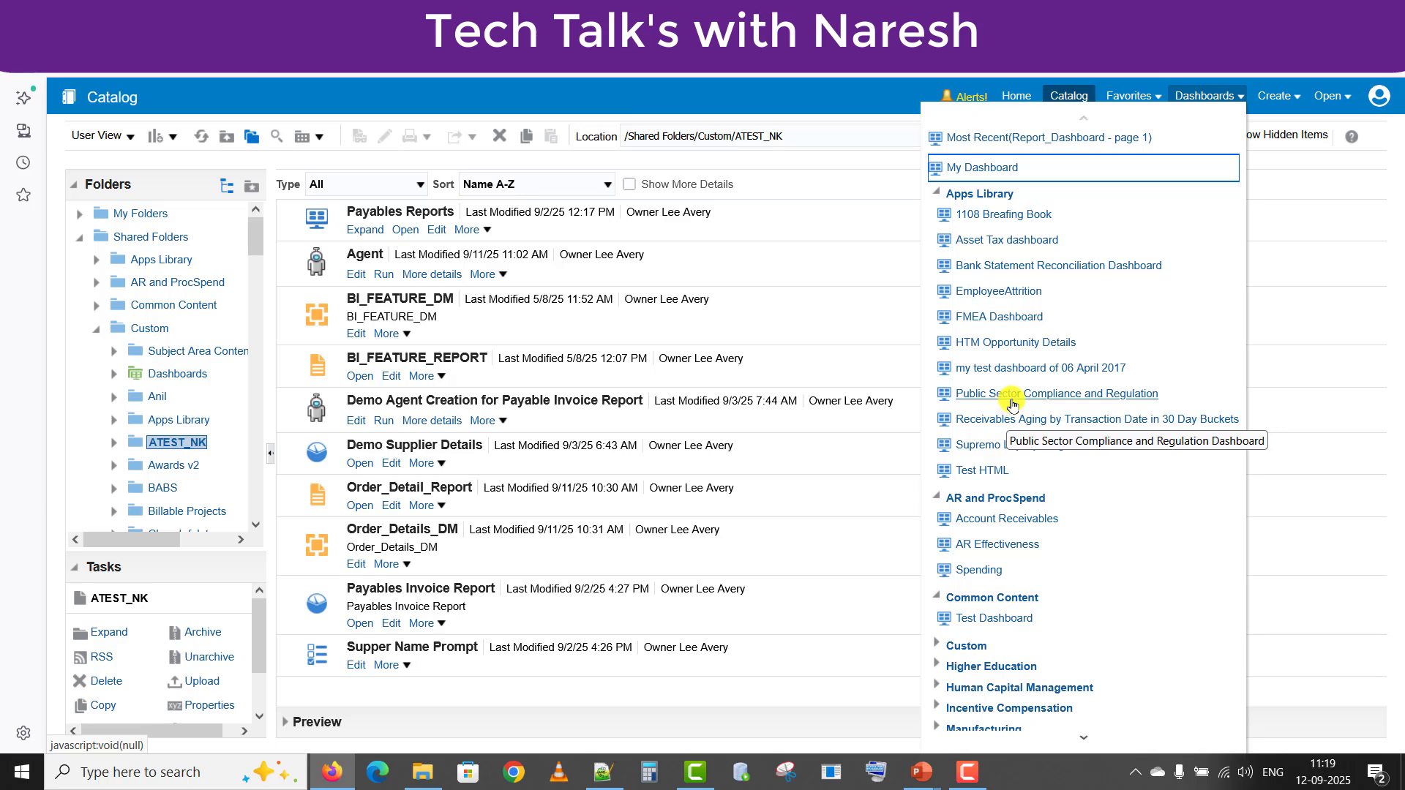
pyautogui.click(1288, 98)
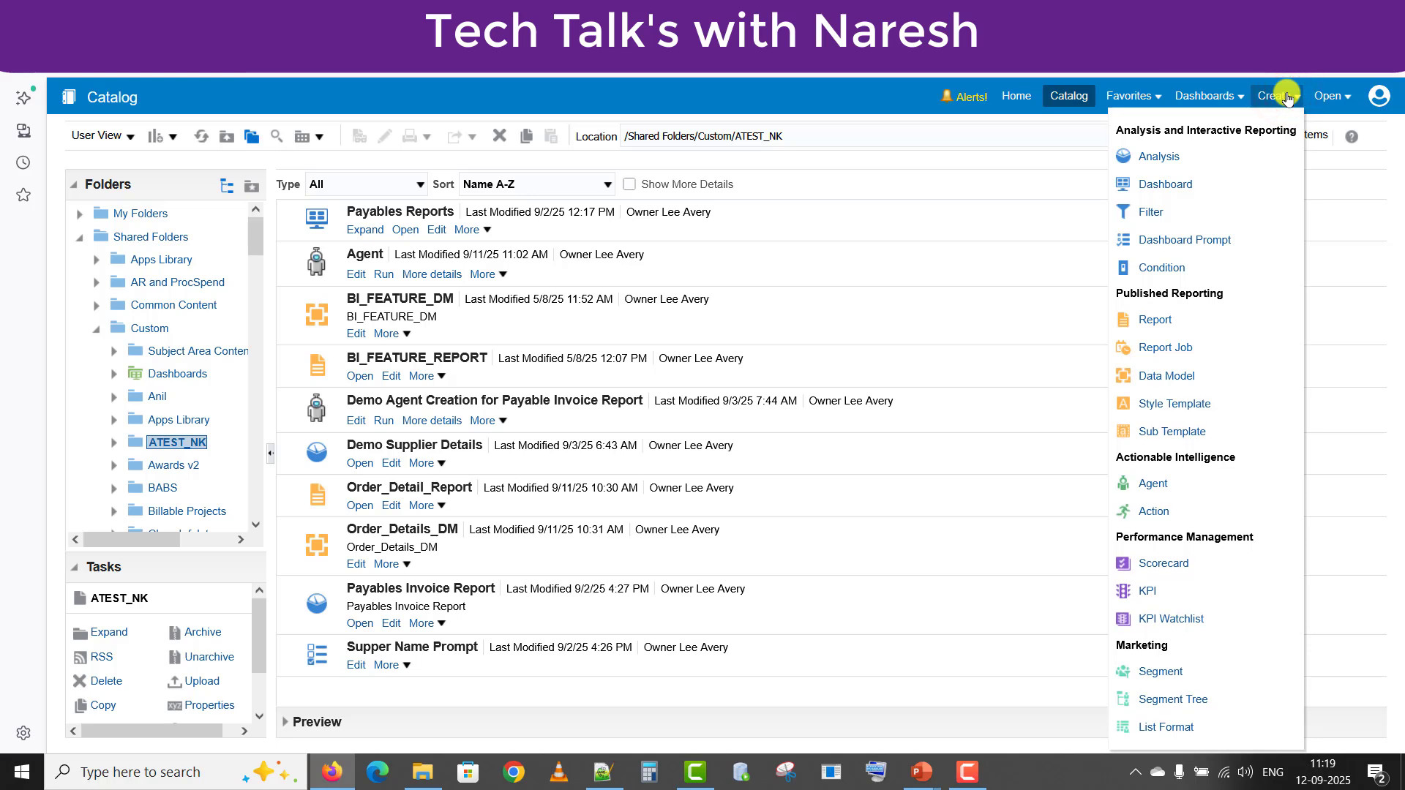
pyautogui.click(1177, 186)
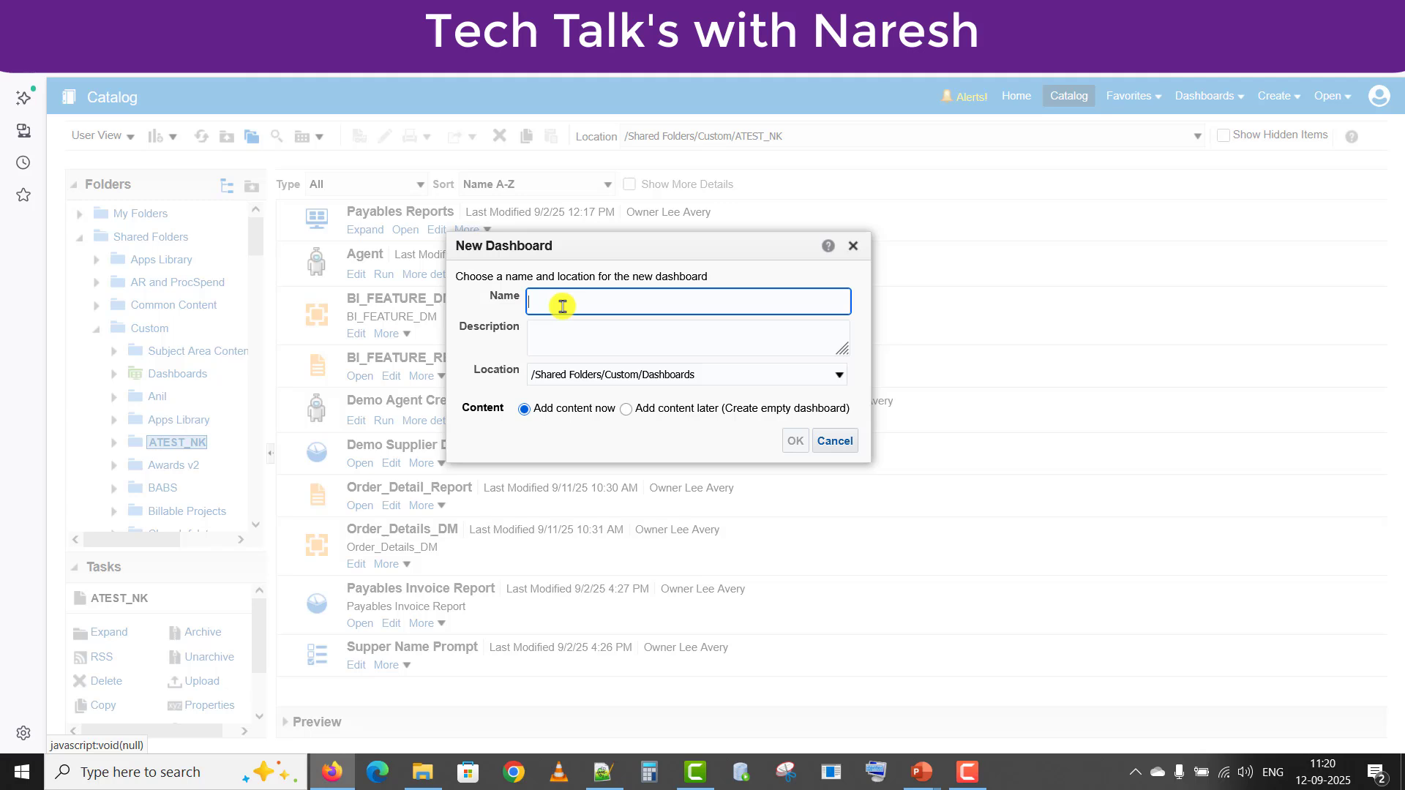
pyautogui.write('B')
pyautogui.press('BackSpace')
pyautogui.press('BackSpace')
pyautogui.write('BIP and')
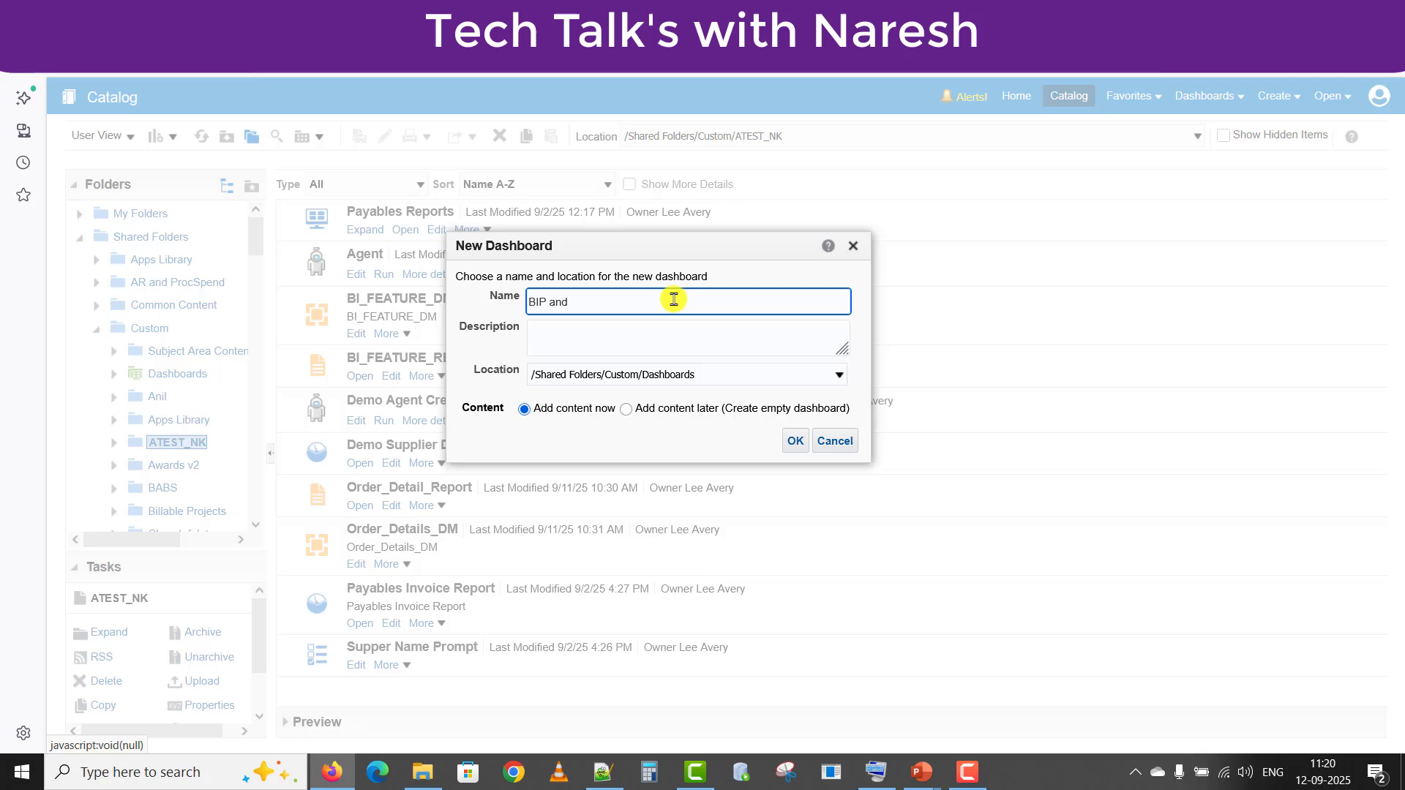
pyautogui.write(' OTBI')
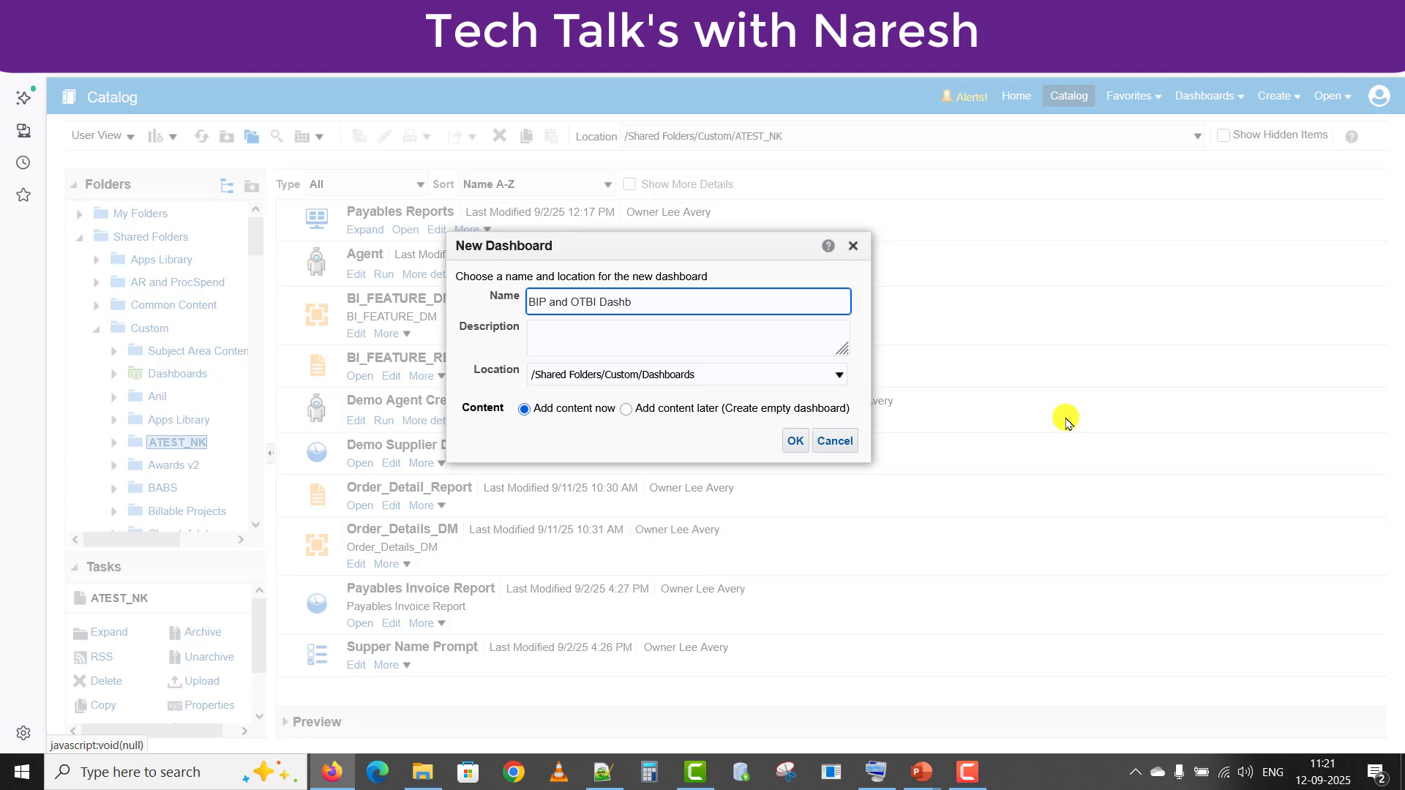
pyautogui.write('Dashboard')
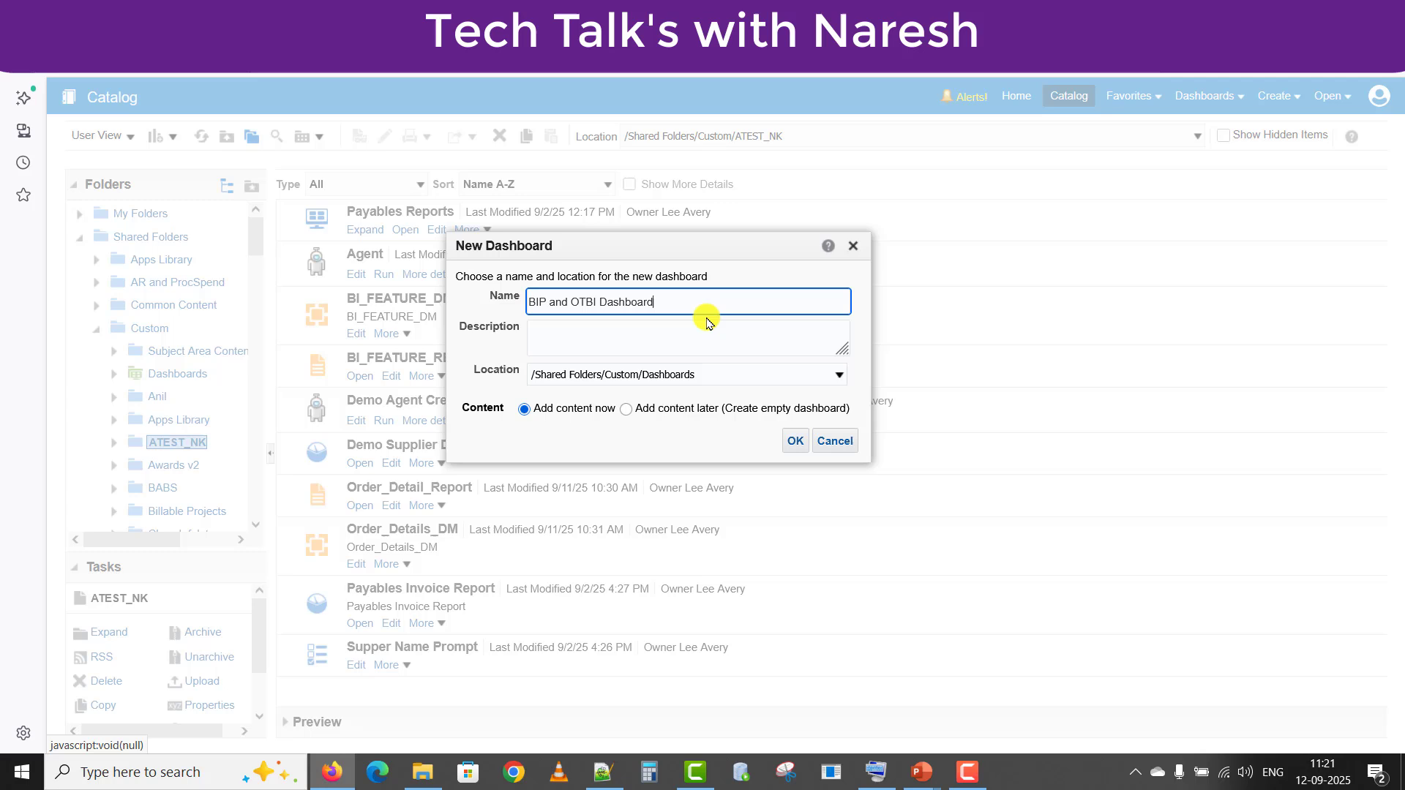
# Step: Copy the dashboard name "BIP and OTBI Dashboard" into the description
pyautogui.tripleClick(684, 303)
pyautogui.hotkey('ctrl', 'c')
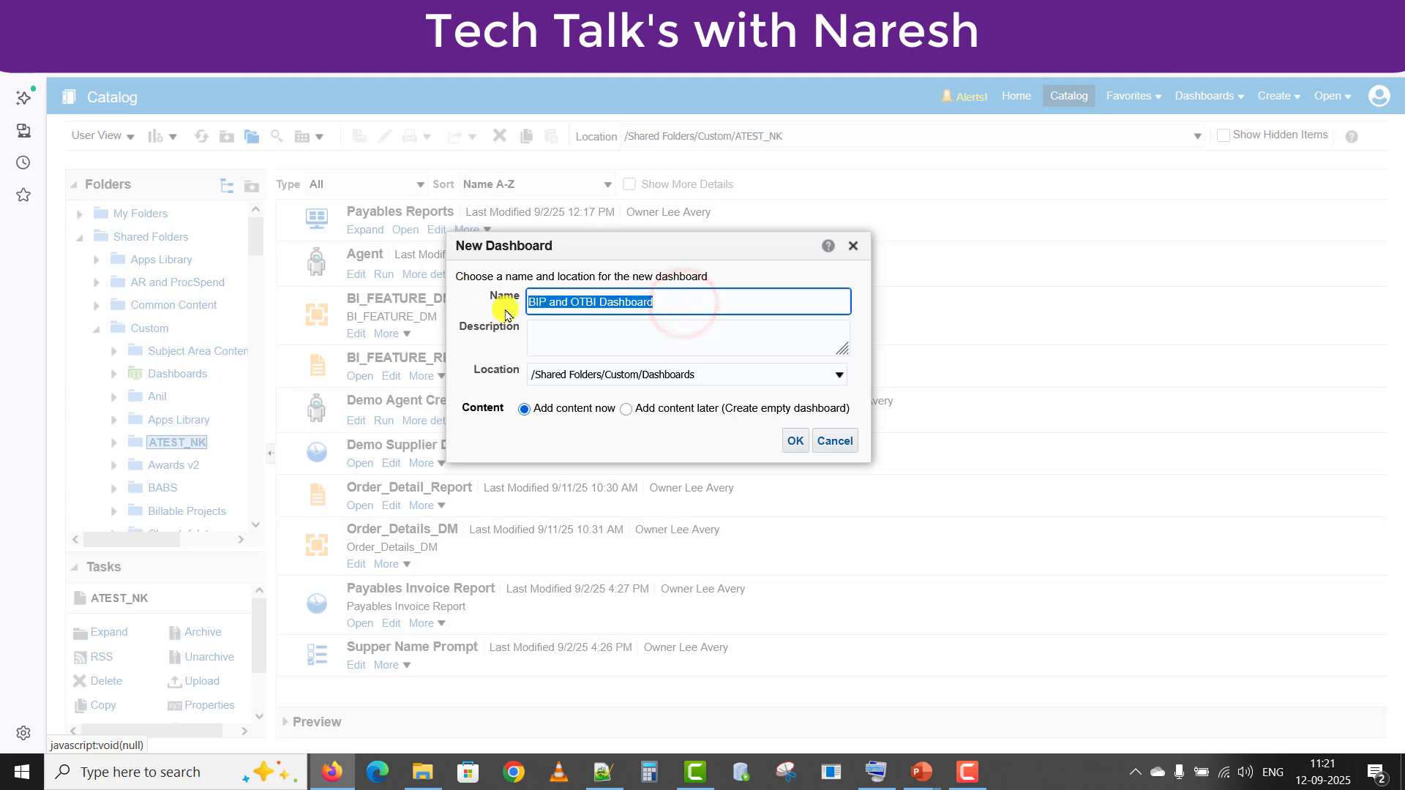
pyautogui.click(600, 336)
pyautogui.hotkey('ctrl', 'v')
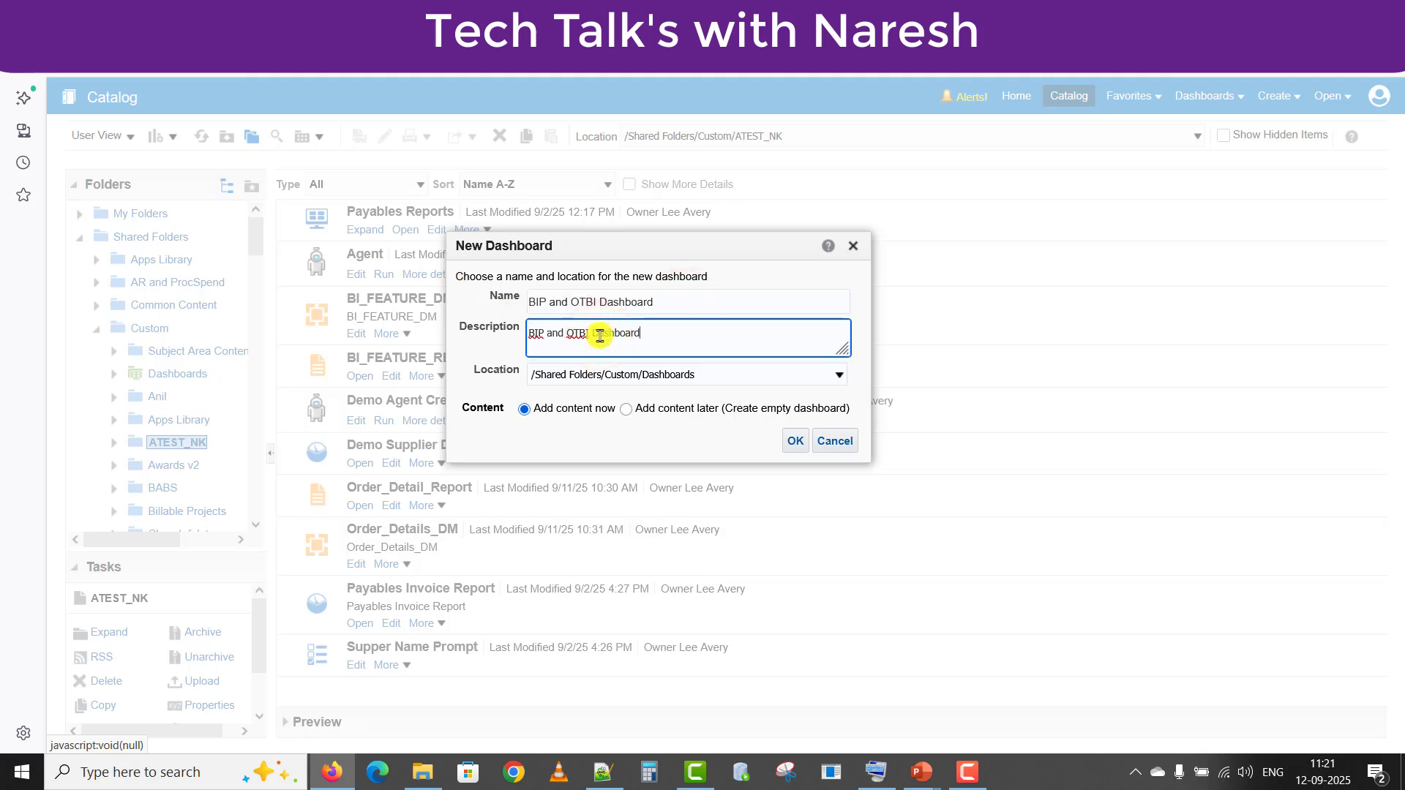
# Step: Set the location to /Shared Folders/Custom/Dashboards, choose to add content now, and create the dashboard
pyautogui.click(711, 381)
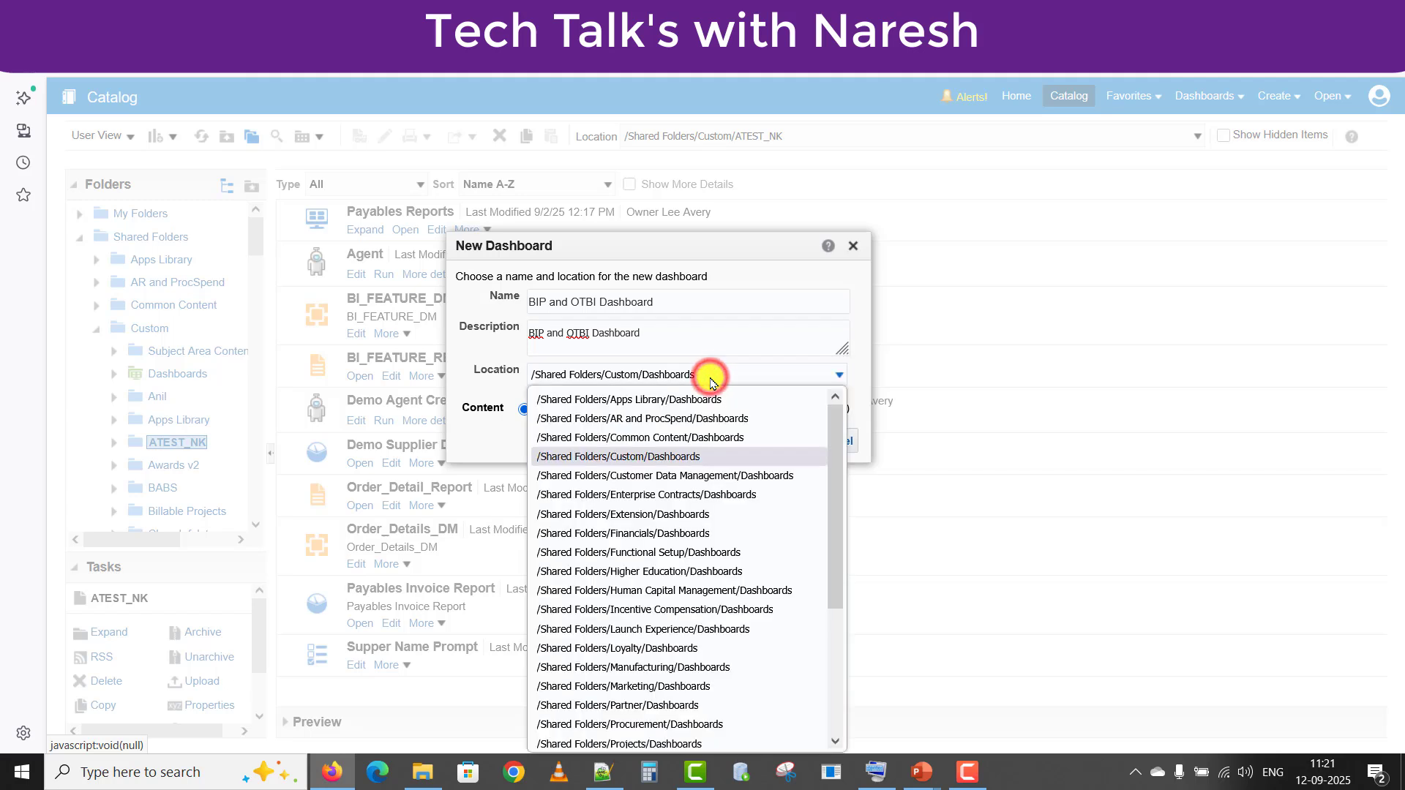
pyautogui.click(686, 459)
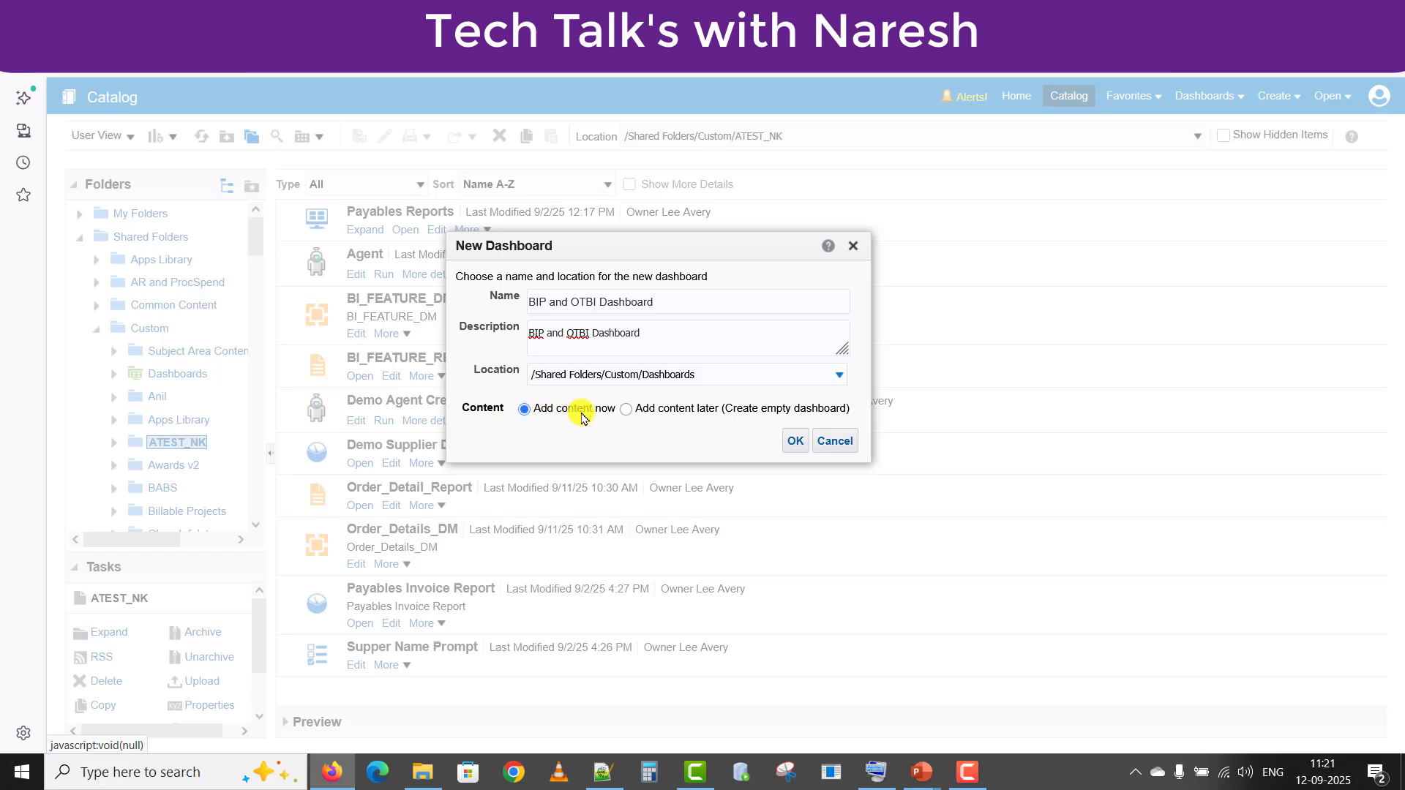
pyautogui.click(627, 411)
pyautogui.click(526, 411)
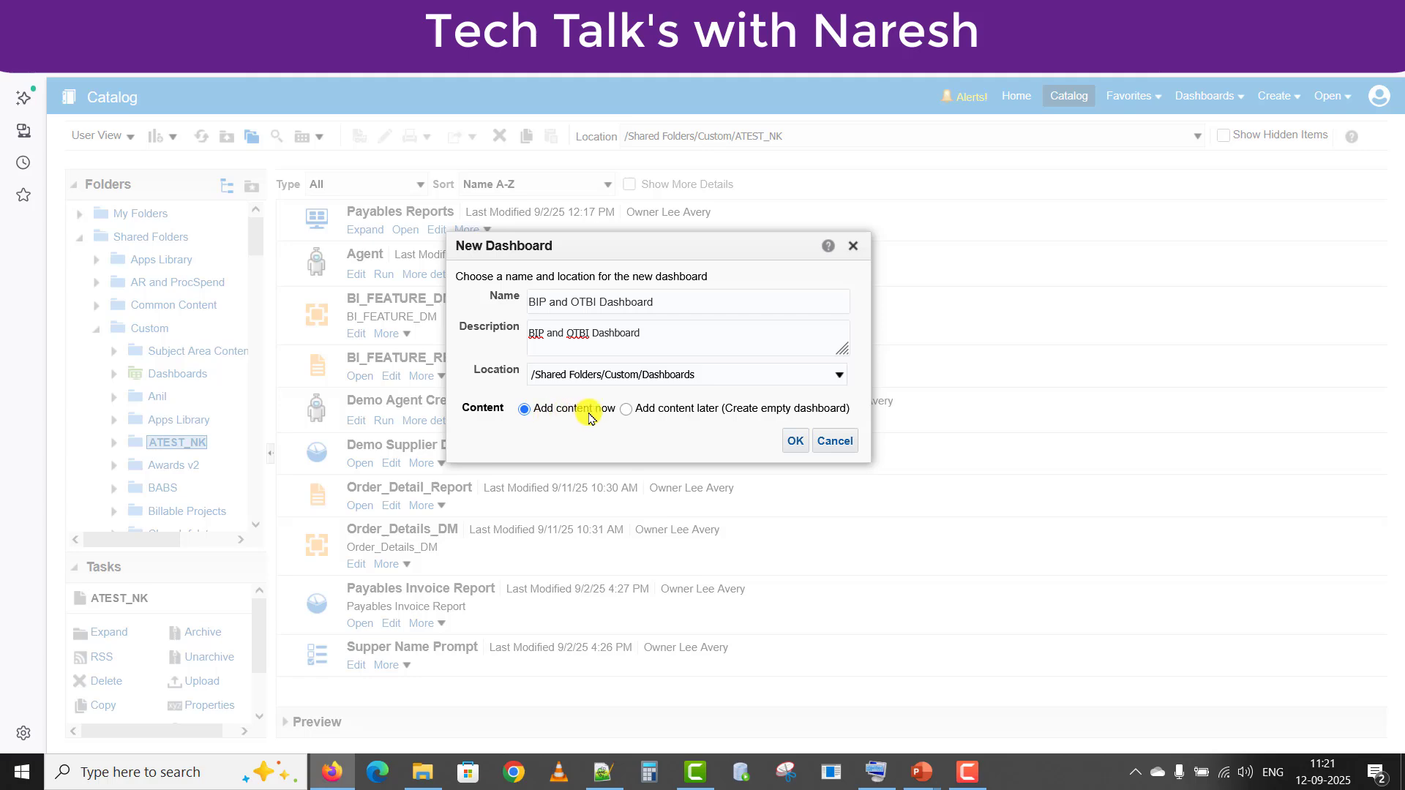
pyautogui.click(796, 442)
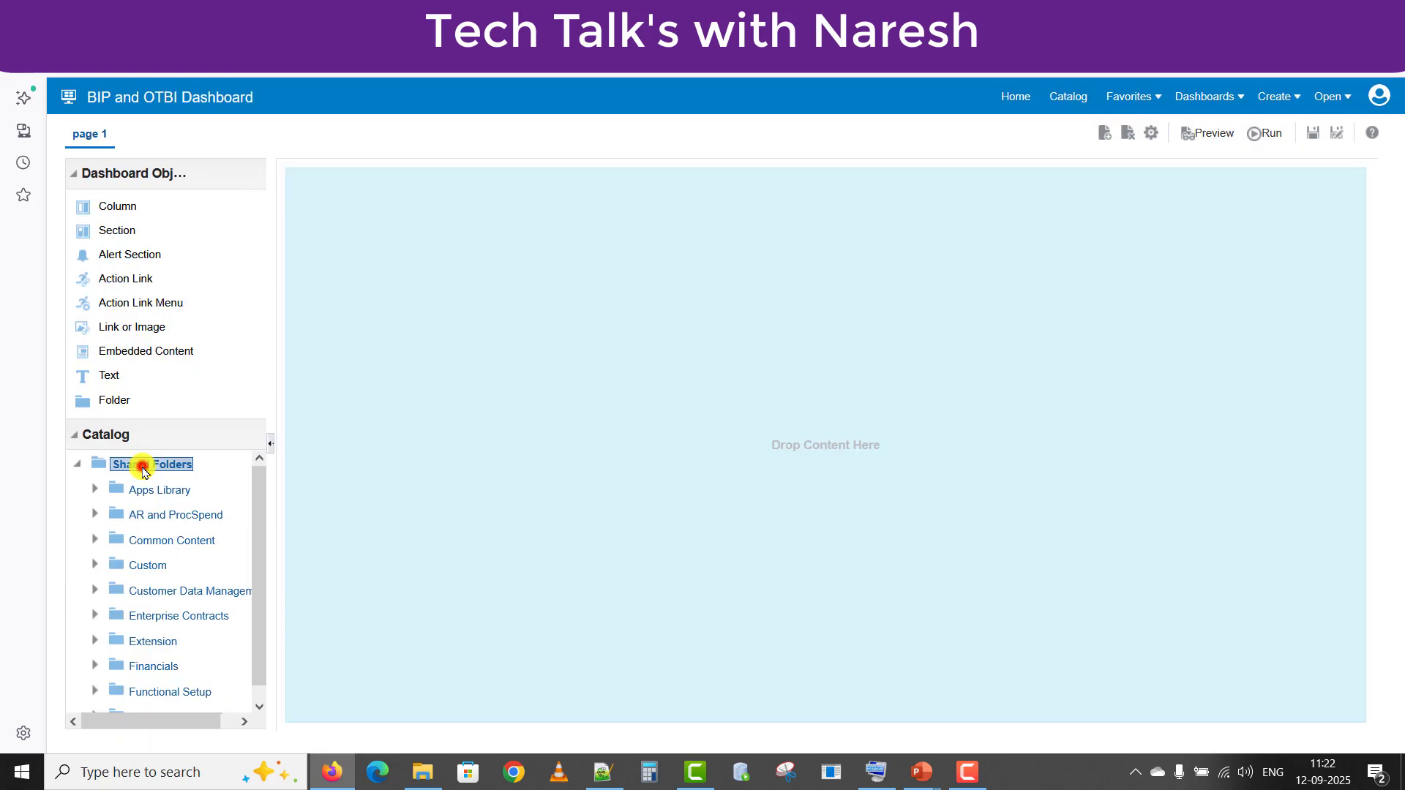
# Step: Add the Payables Invoice Report analysis from /Shared Folders/Custom/ATEST_NK to page 1 of the dashboard
pyautogui.click(139, 464)
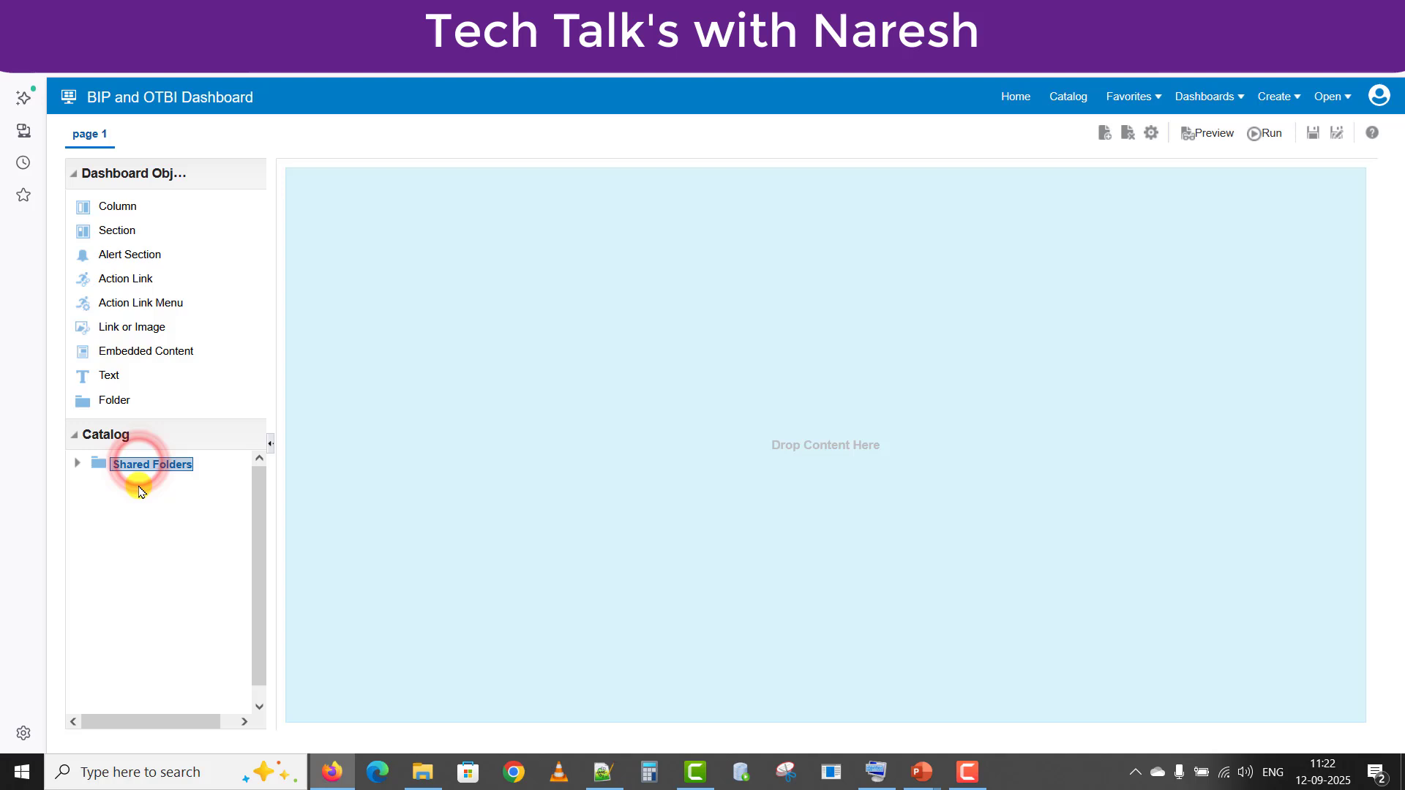
pyautogui.click(128, 465)
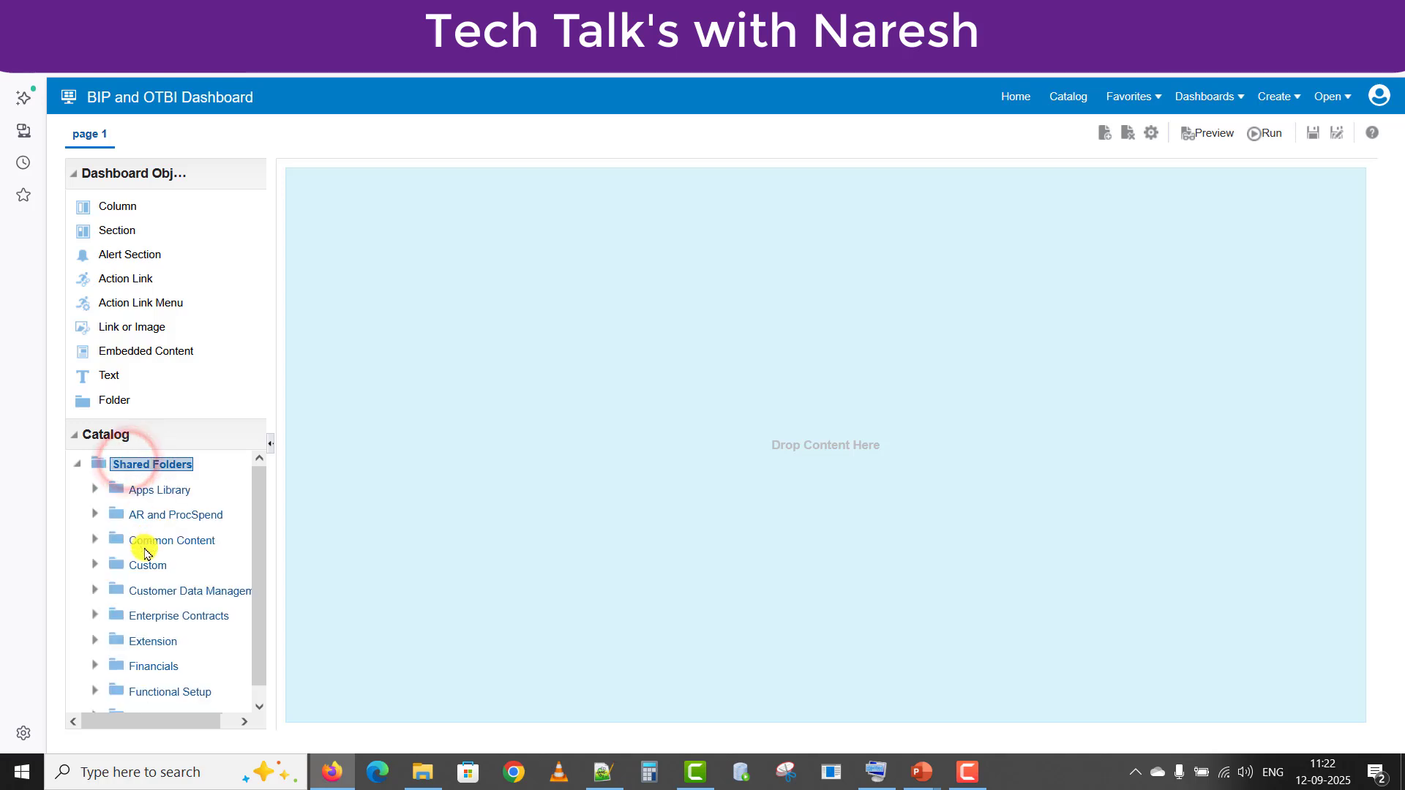
pyautogui.click(146, 566)
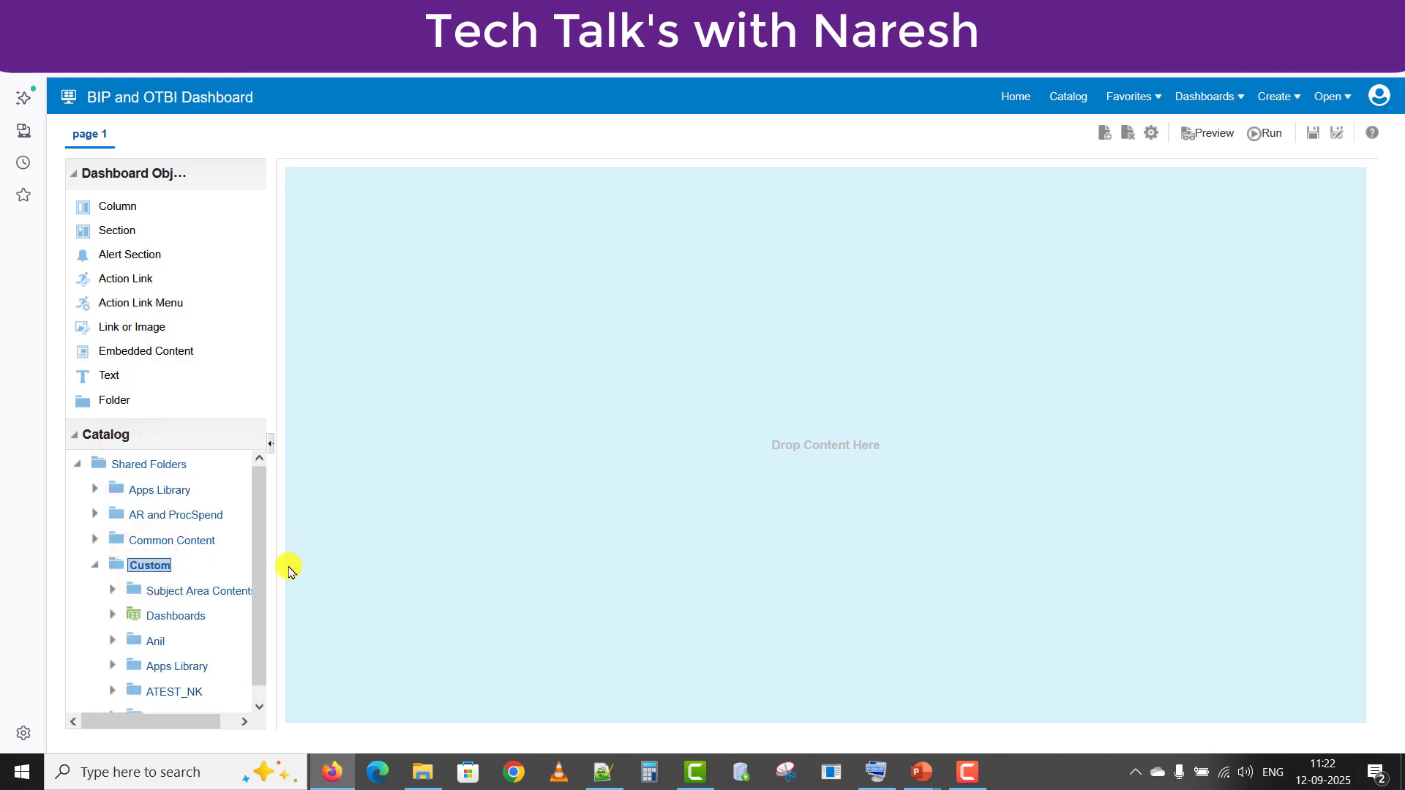
pyautogui.click(167, 696)
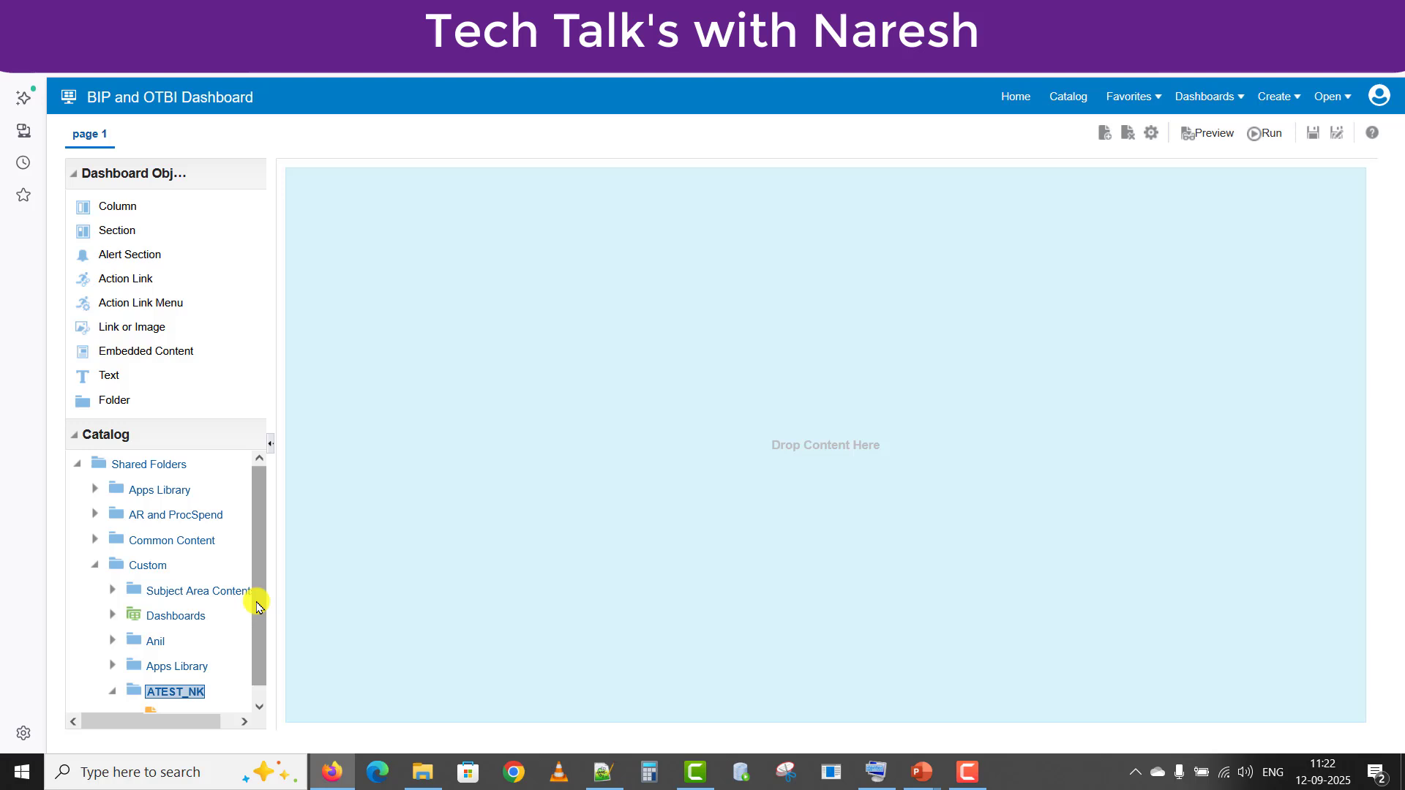
pyautogui.moveTo(257, 601); pyautogui.dragTo(258, 726)
pyautogui.scroll(-3, 257, 725)
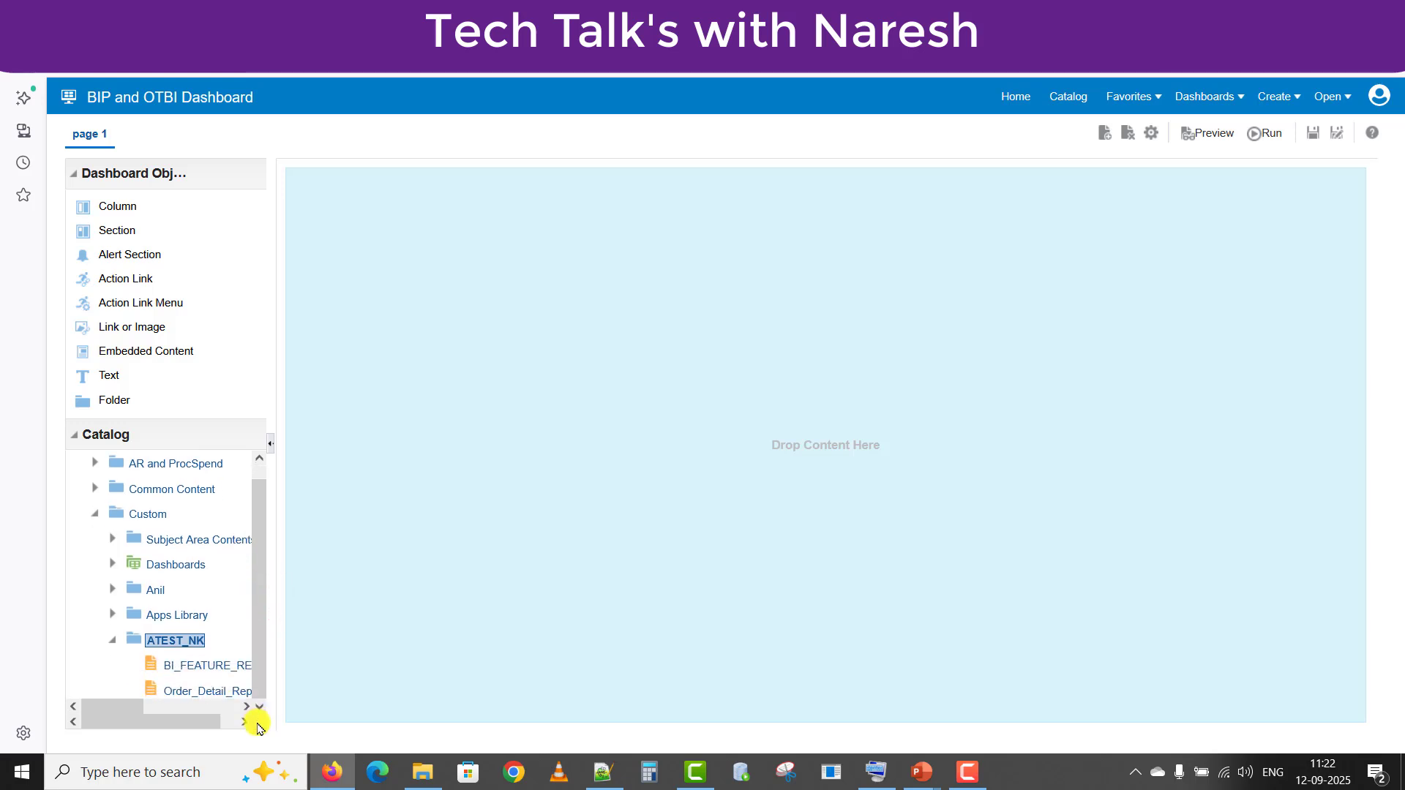
pyautogui.click(255, 655)
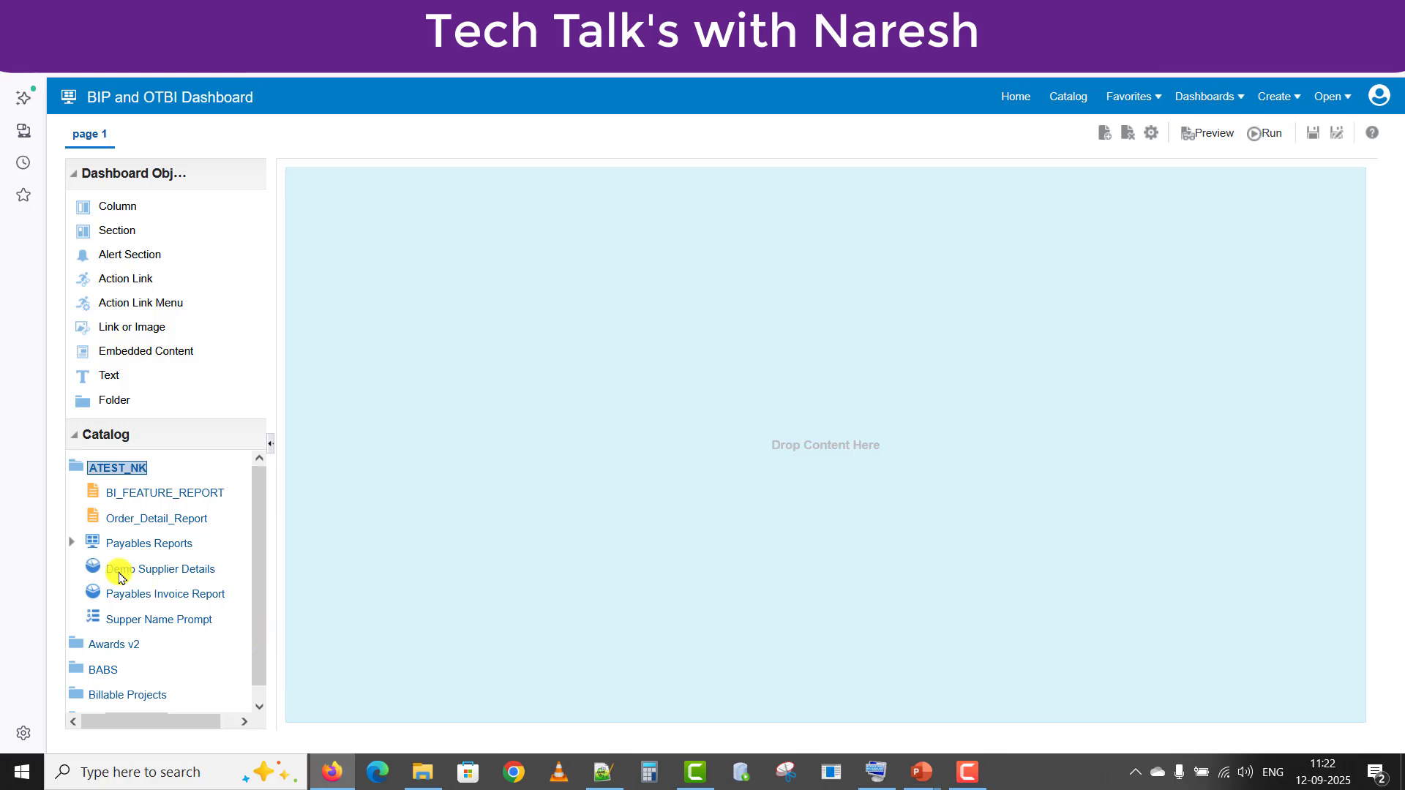
pyautogui.click(138, 596)
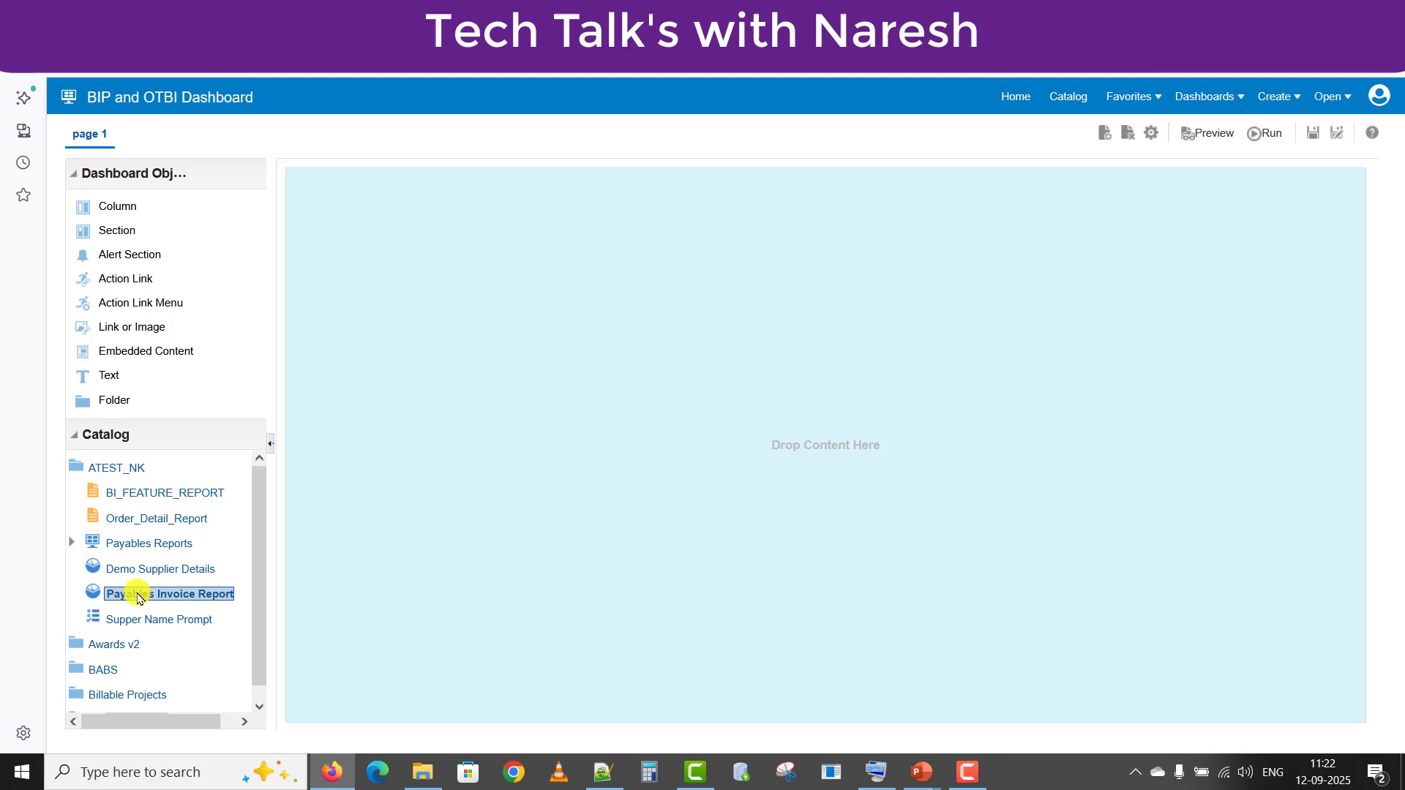
pyautogui.moveTo(139, 596); pyautogui.dragTo(774, 433)
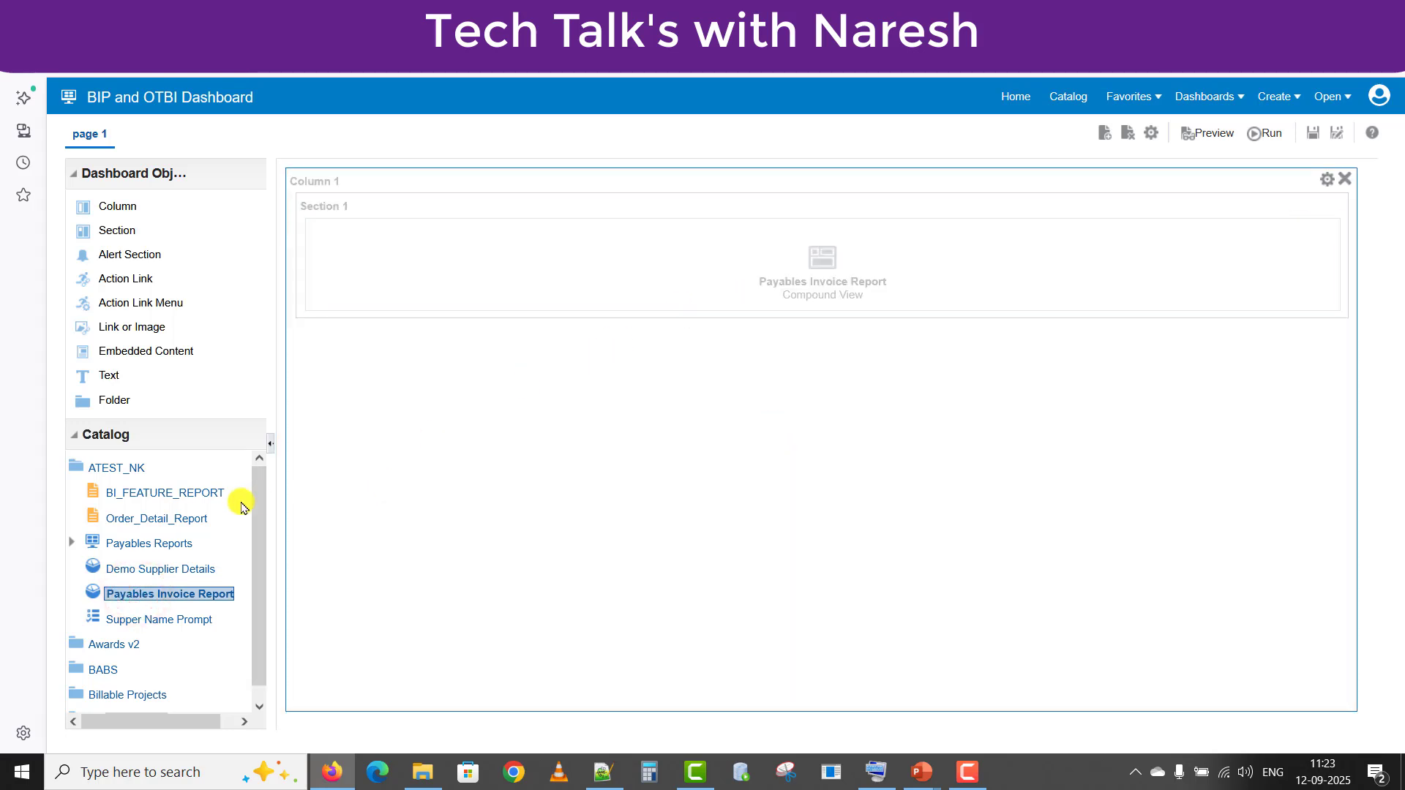
# Step: Add Order_Detail_Report in its own section below the Payables Invoice Report on page 1 and save the dashboard
pyautogui.click(156, 524)
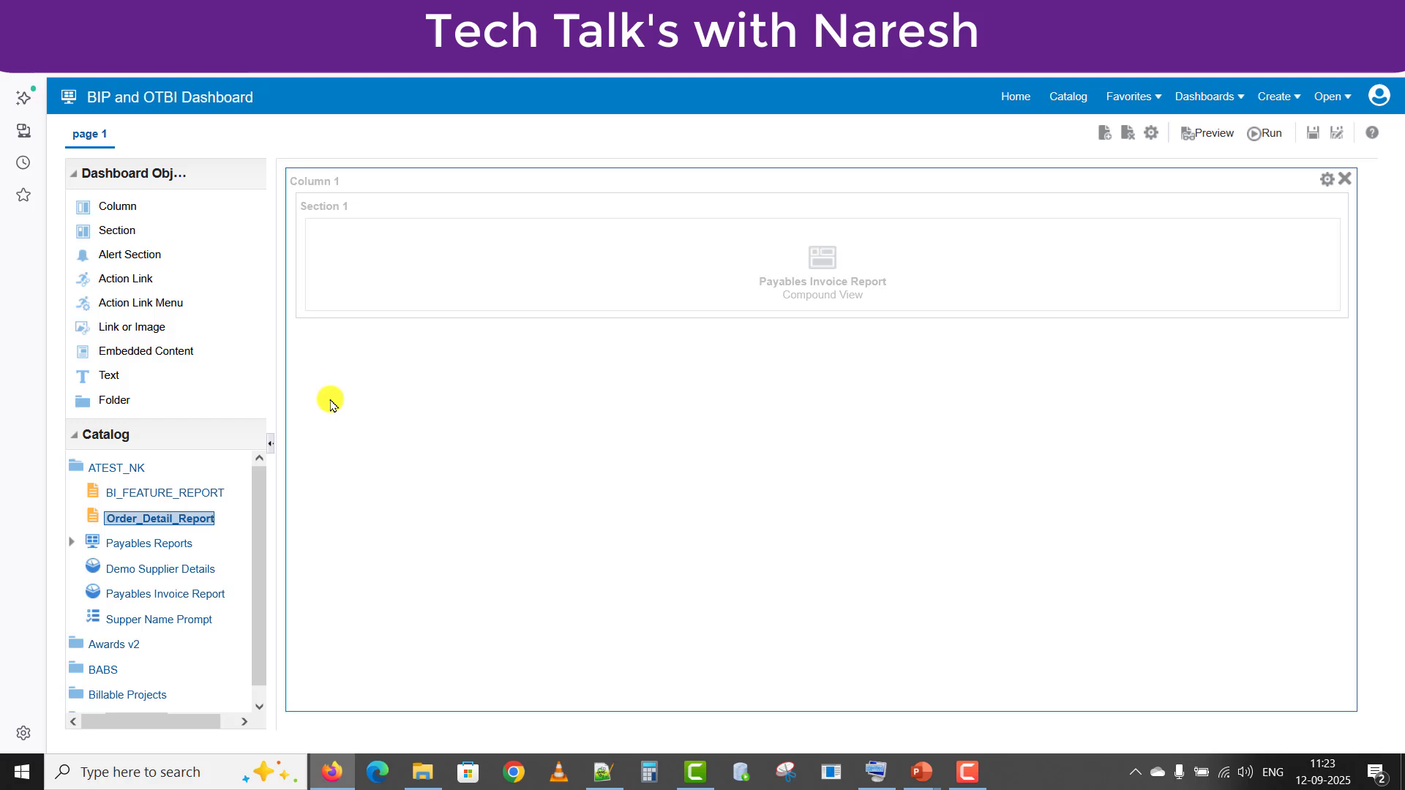
pyautogui.moveTo(139, 520); pyautogui.dragTo(666, 497)
pyautogui.moveTo(1270, 226)
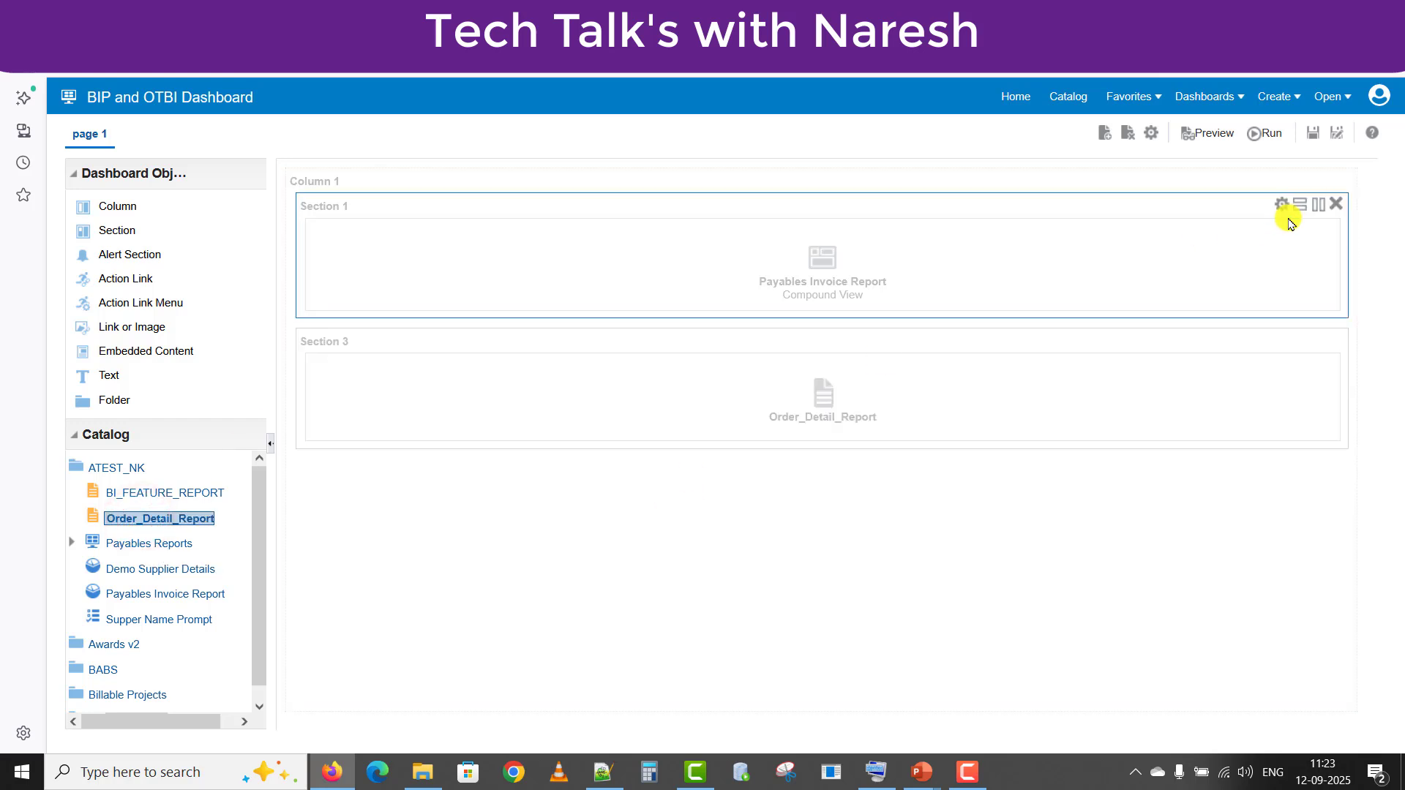
pyautogui.click(1315, 134)
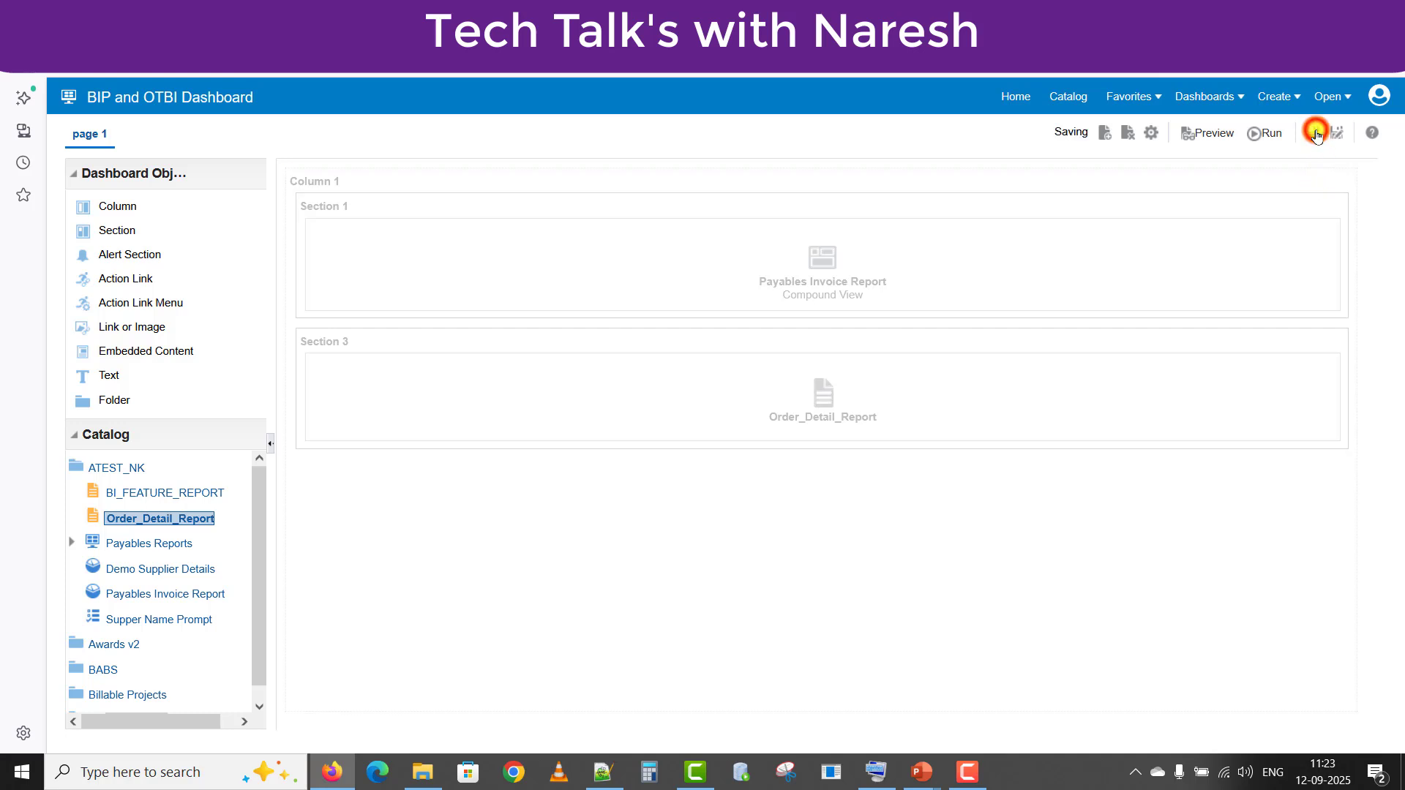
# Step: Run the dashboard, look through the Payables Invoice Report rows, then collapse that section to examine the order detail report and its layouts
pyautogui.click(1256, 134)
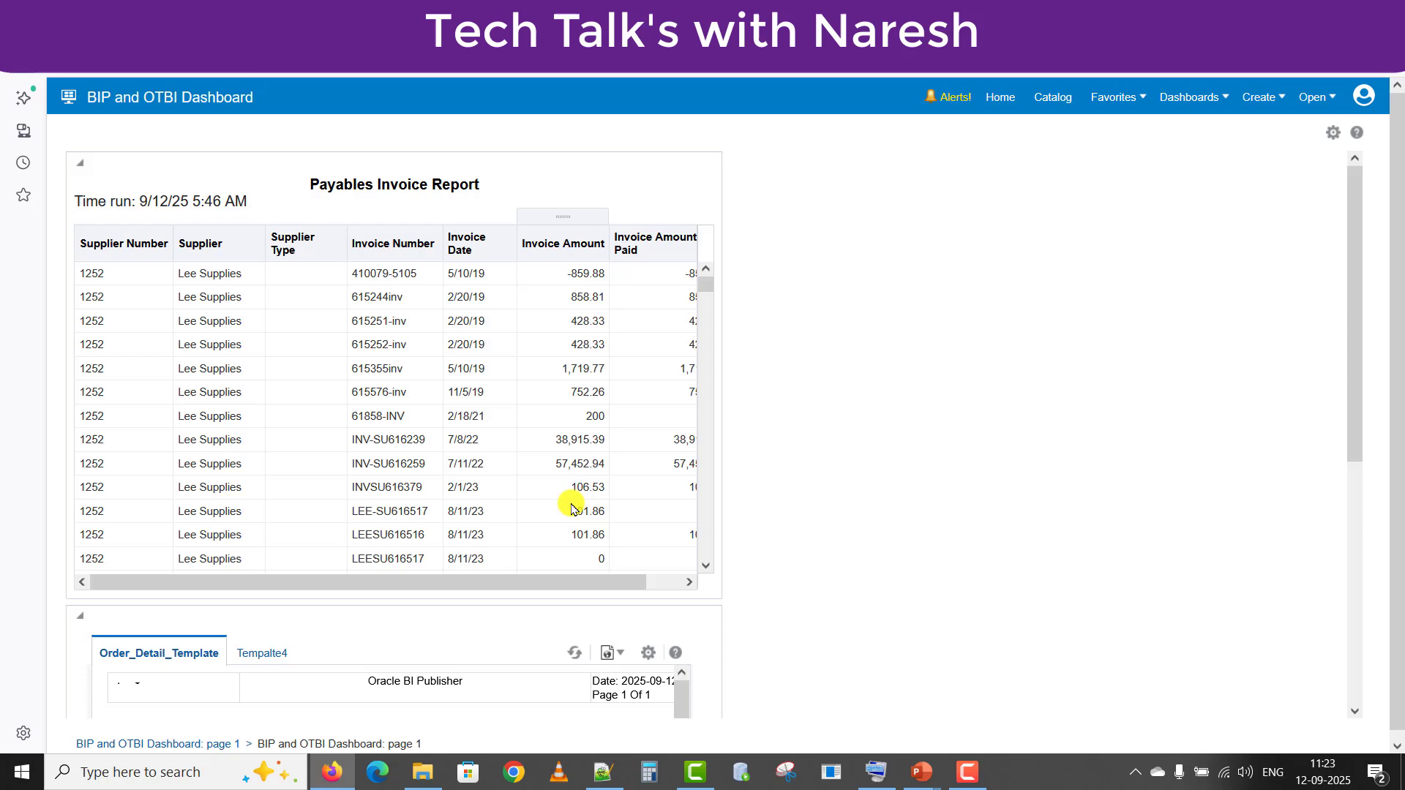
pyautogui.moveTo(708, 285); pyautogui.dragTo(722, 572)
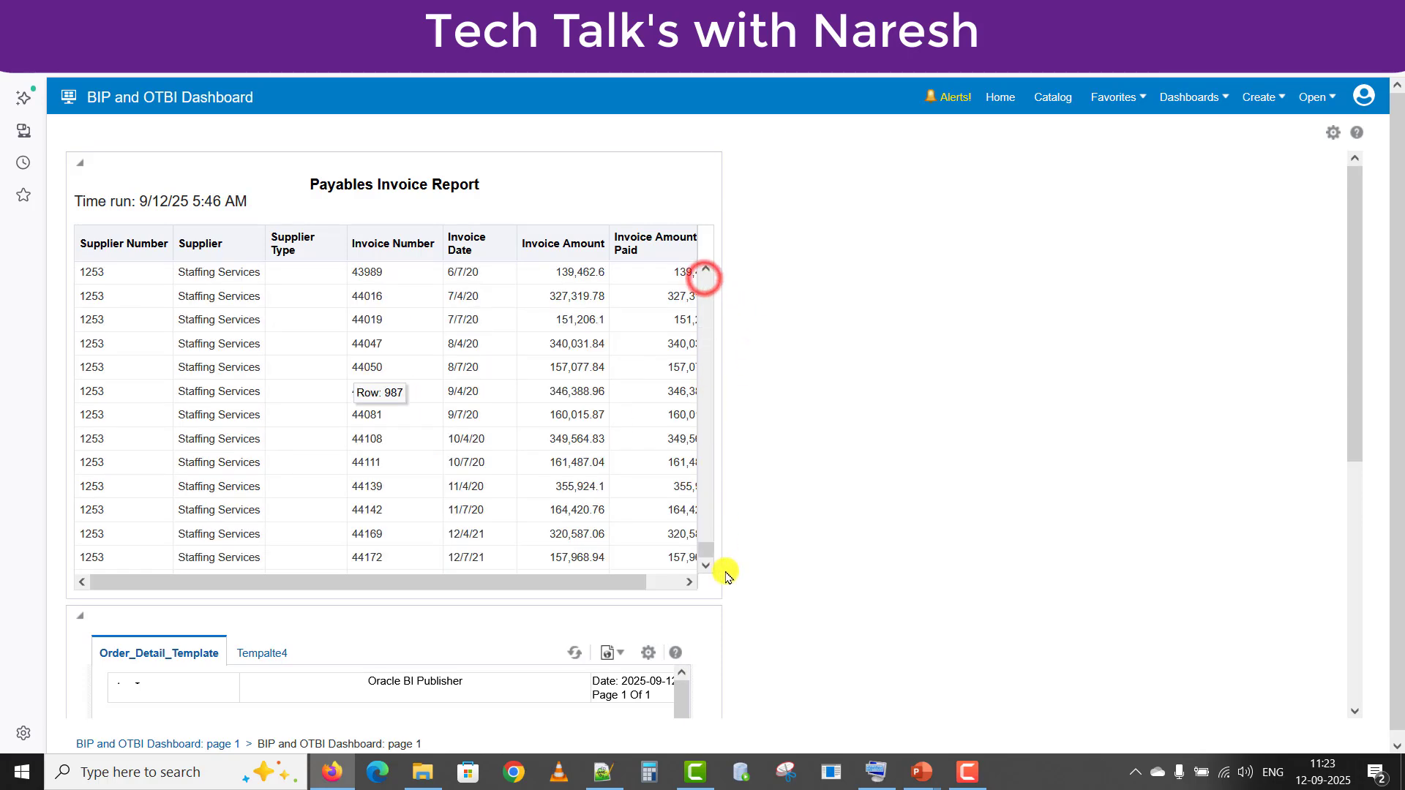
pyautogui.click(80, 163)
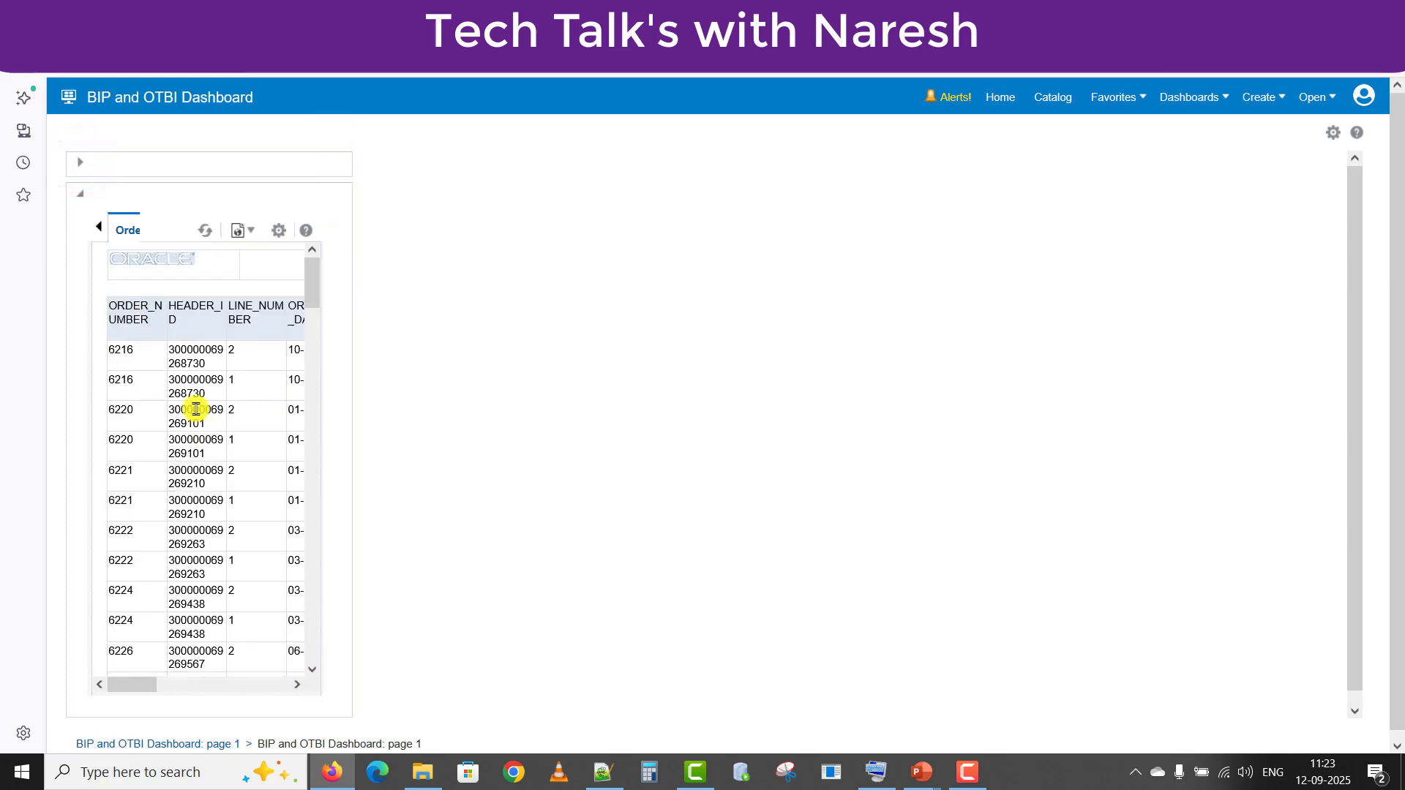
pyautogui.click(102, 228)
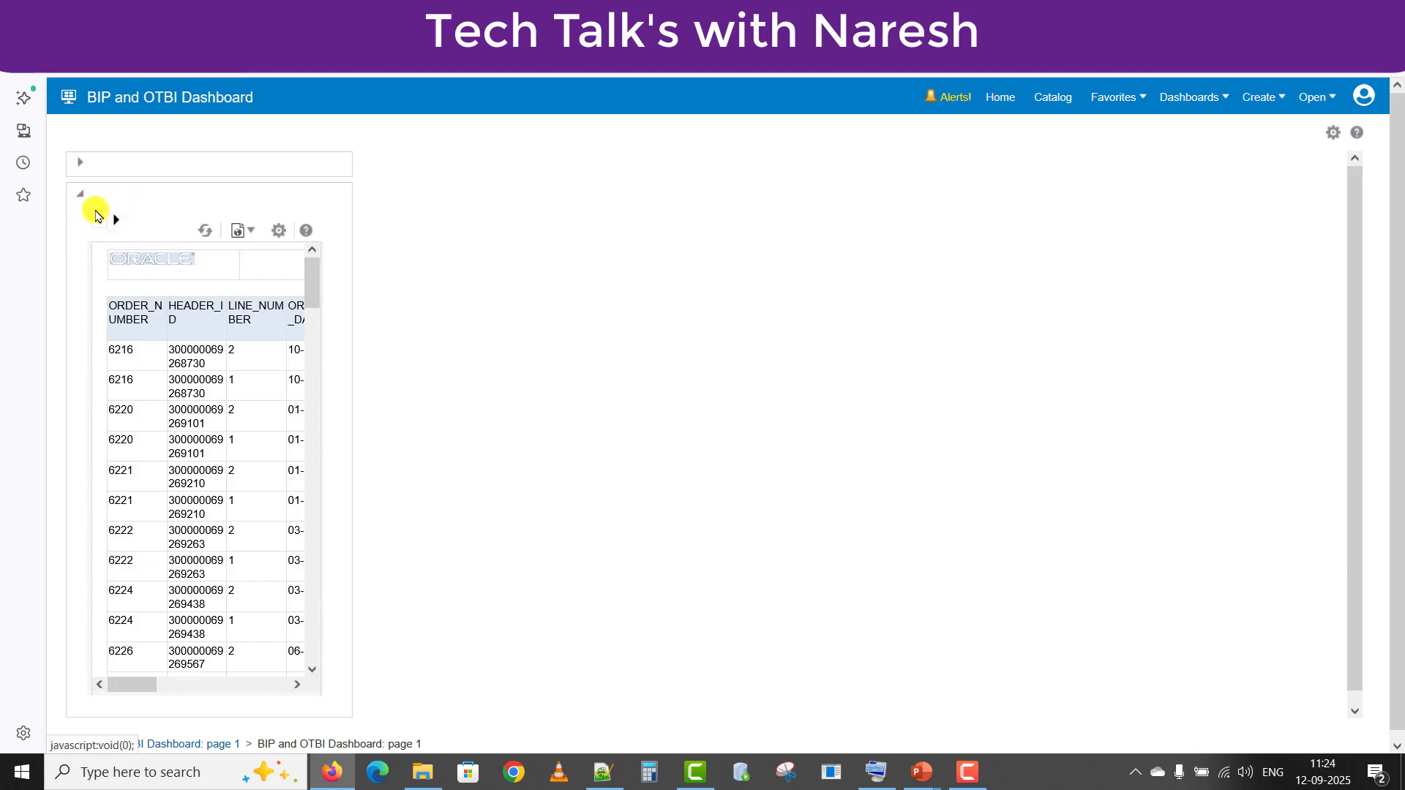
# Step: Return to editing the dashboard and remove Order_Detail_Report together with its section from page 1
pyautogui.click(1333, 132)
pyautogui.click(1186, 167)
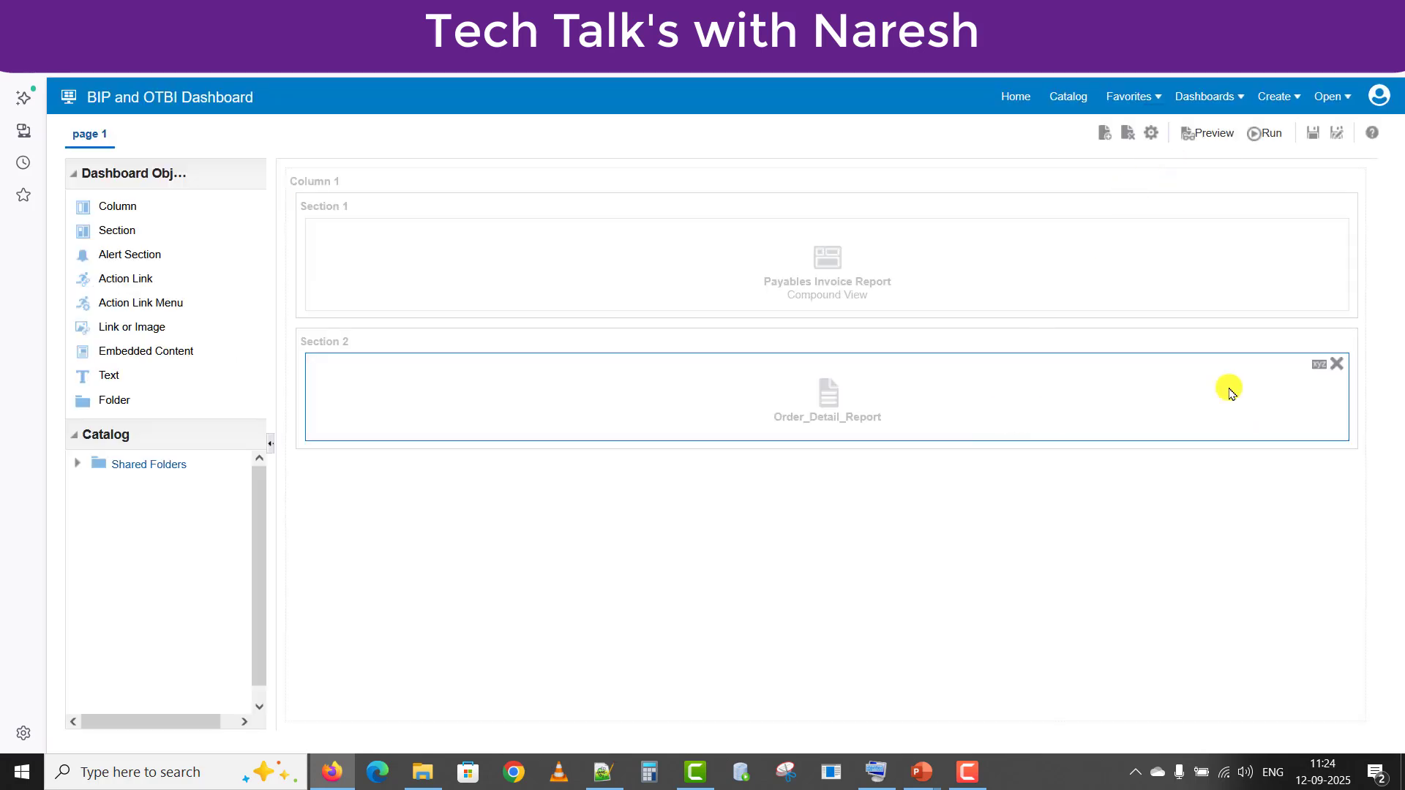
pyautogui.click(1343, 366)
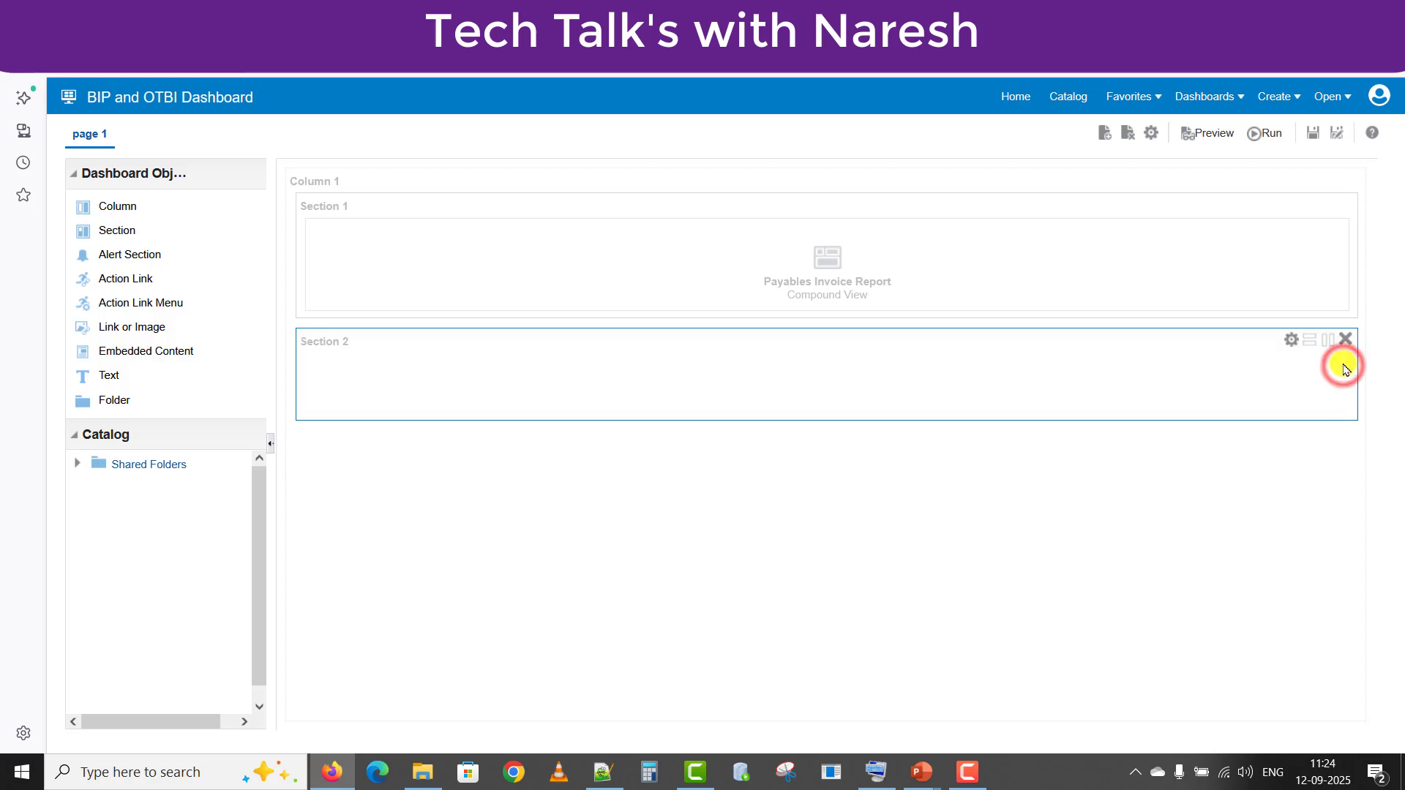
pyautogui.click(1344, 337)
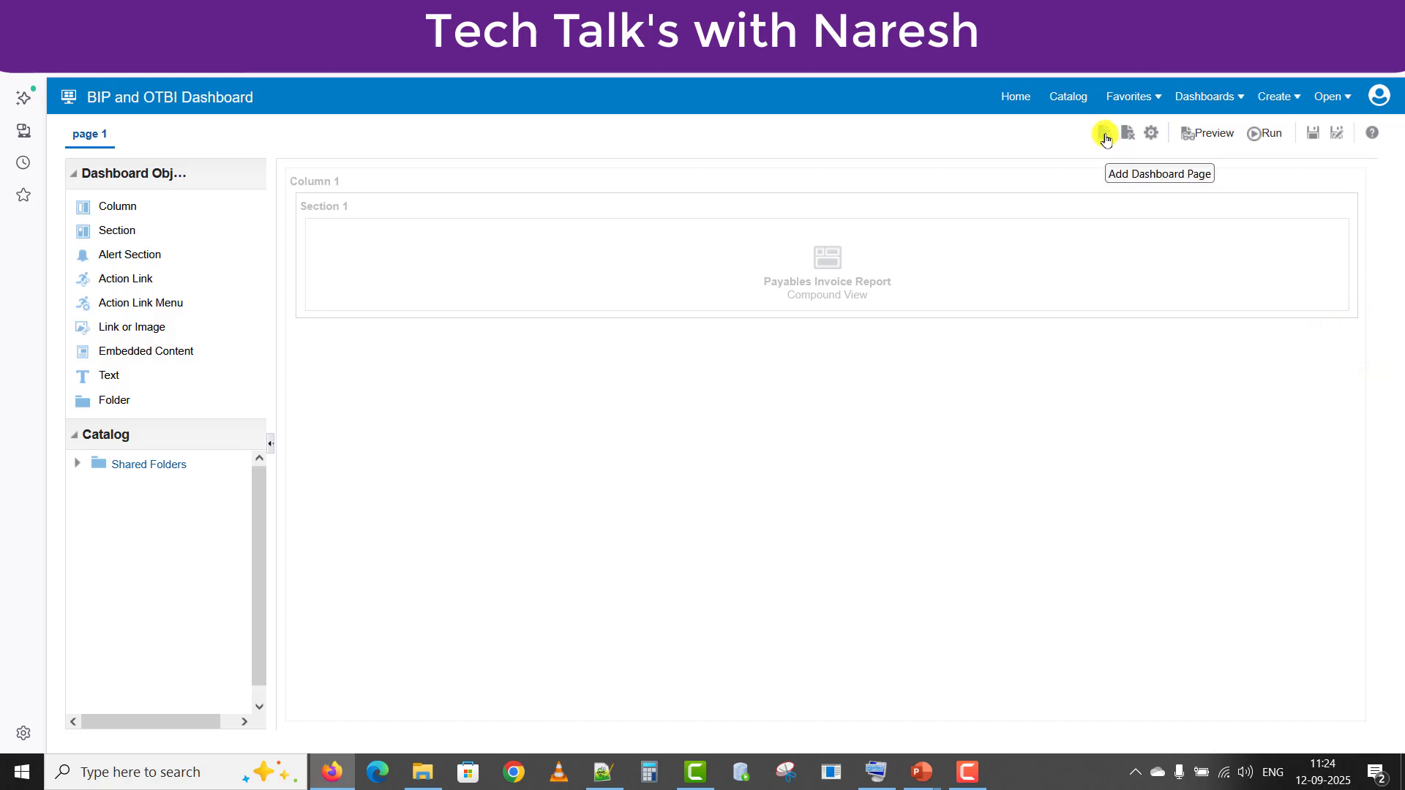
# Step: Add a dashboard page named "Order Detail Report" with the same text as its description, saving the pending changes
pyautogui.click(1105, 135)
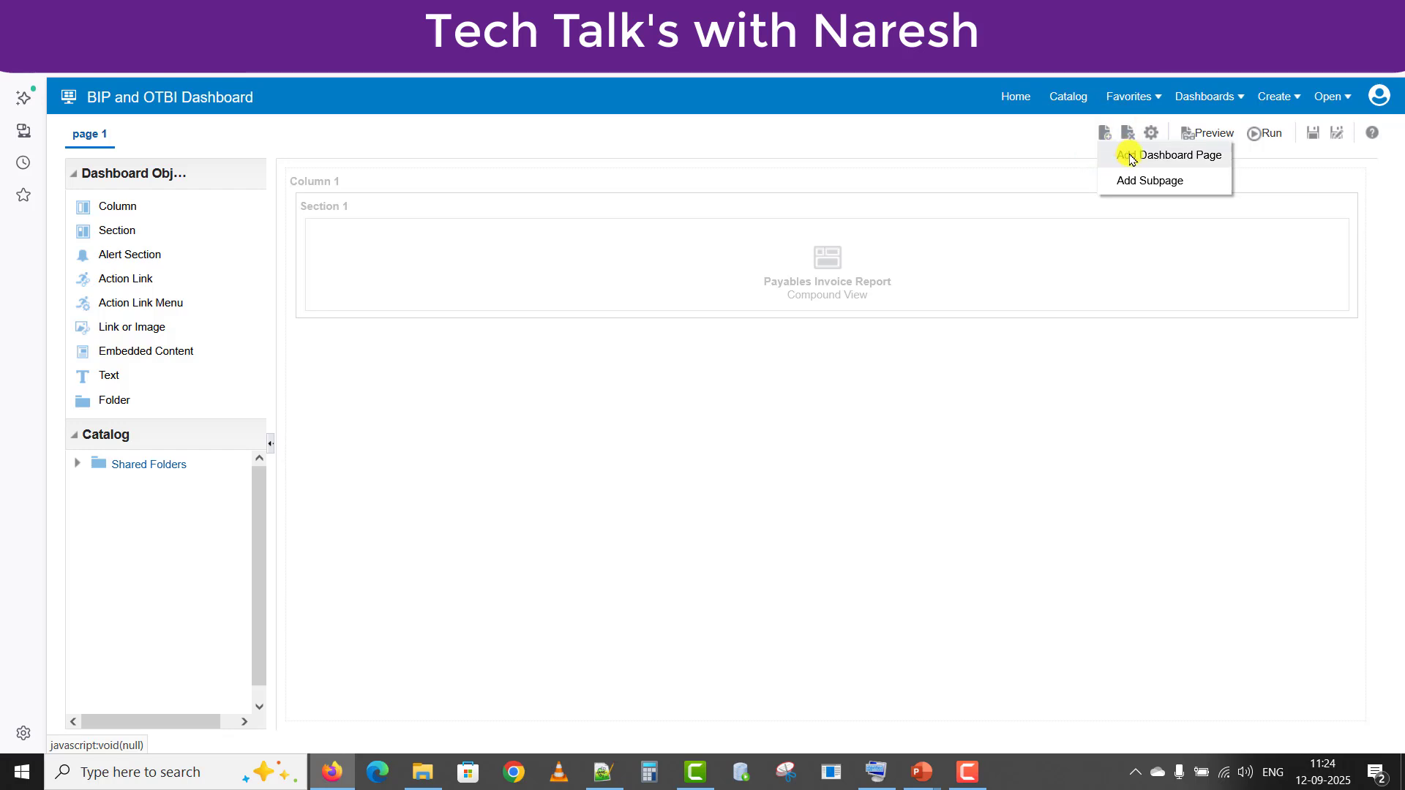
pyautogui.click(1132, 157)
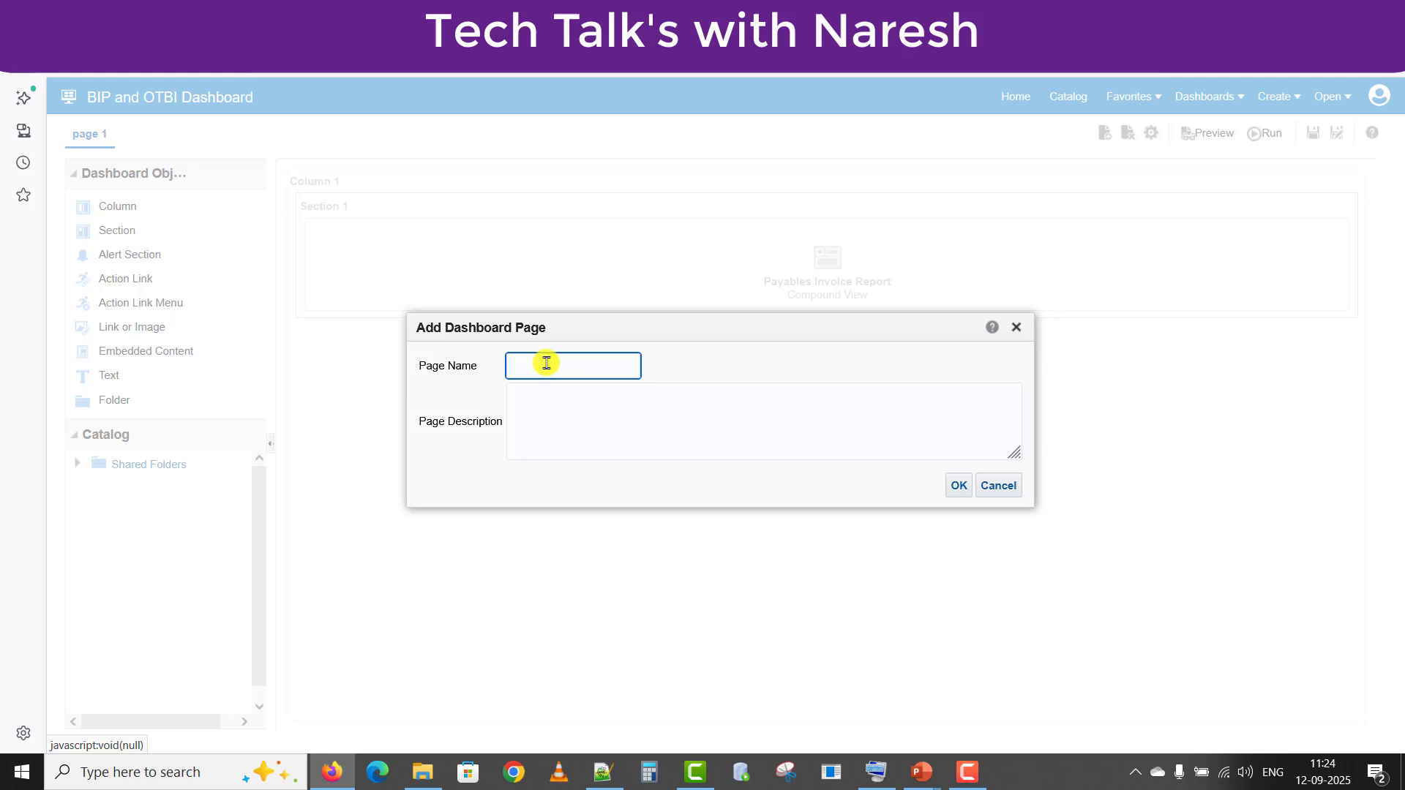
pyautogui.write('Order Detail Re')
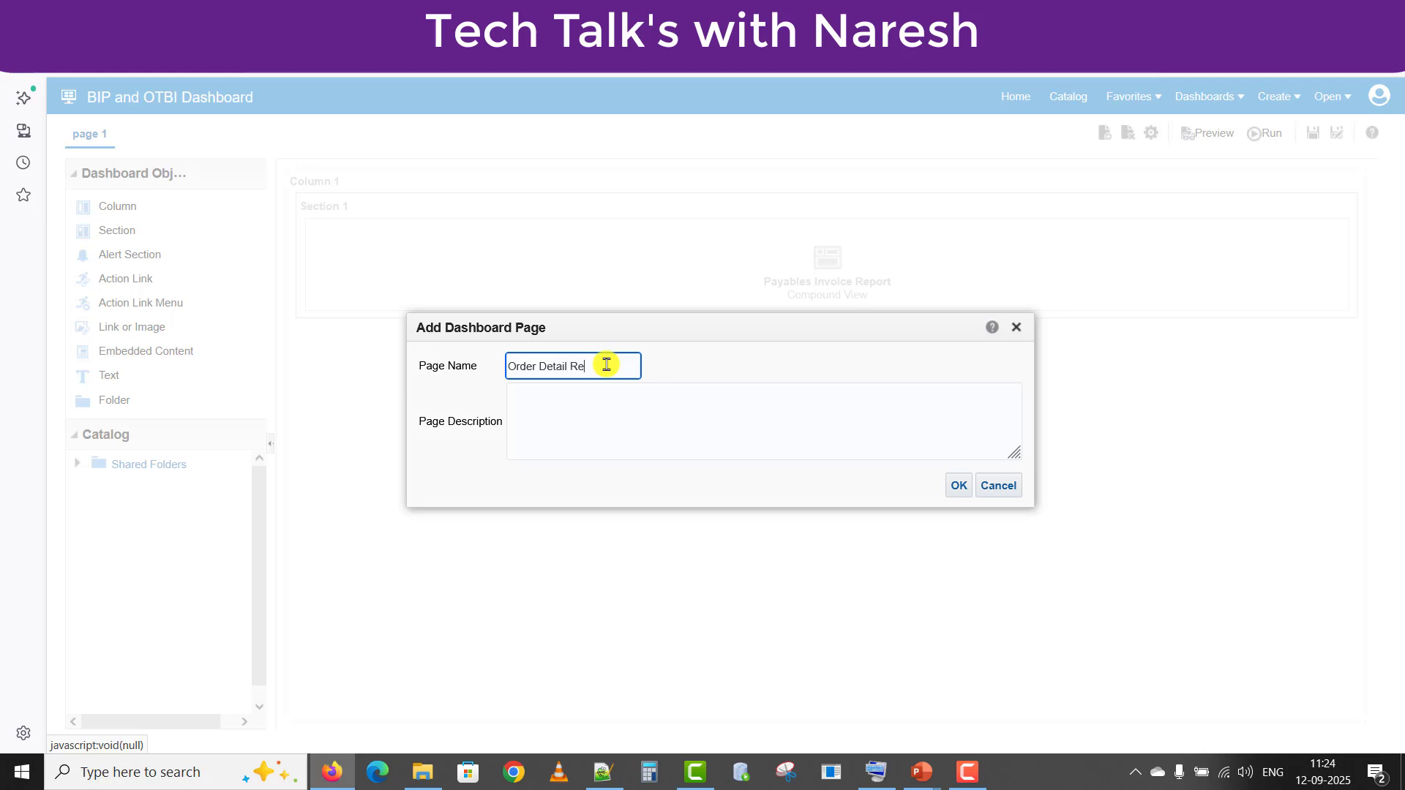
pyautogui.write('port')
pyautogui.hotkey('ctrl', 'a')
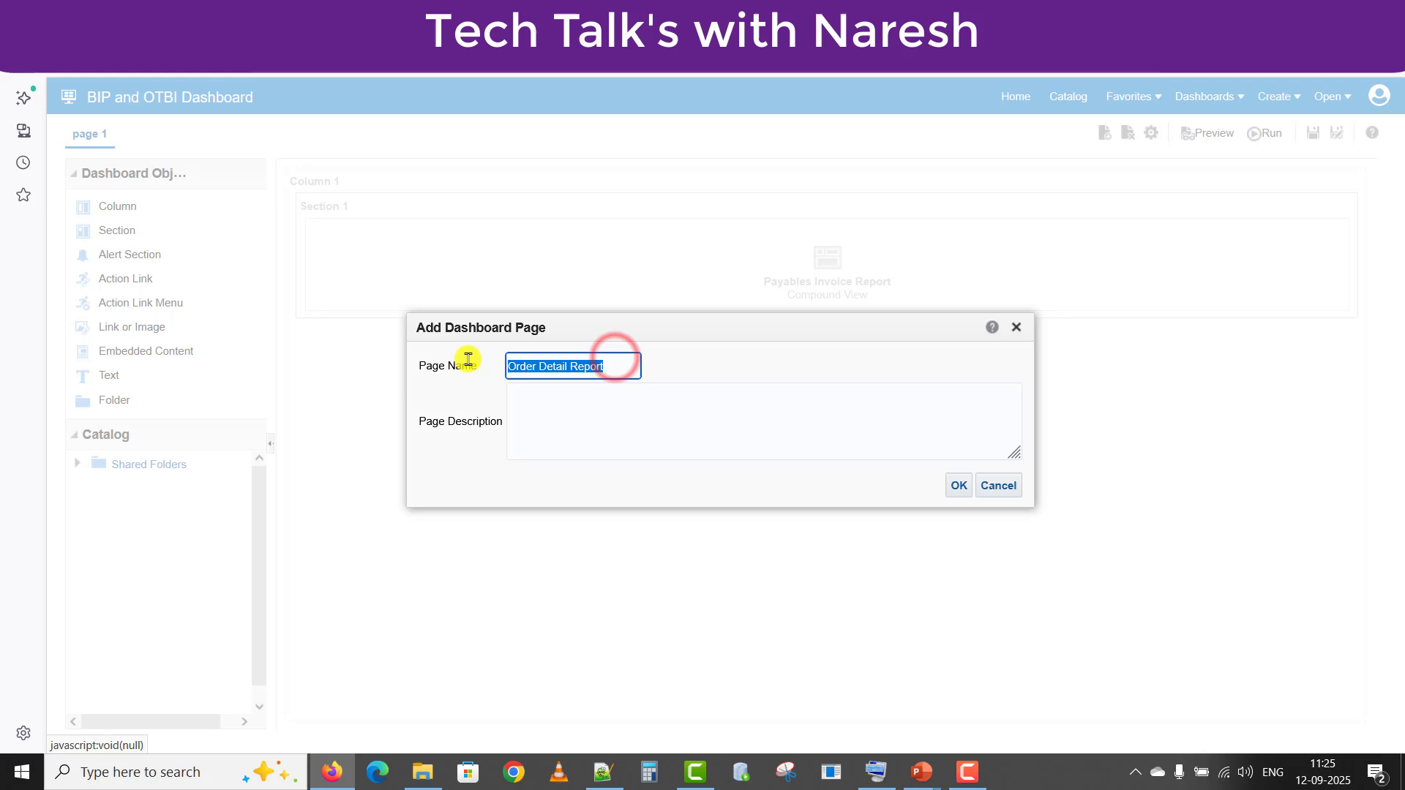
pyautogui.hotkey('ctrl', 'c')
pyautogui.click(583, 414)
pyautogui.hotkey('ctrl', 'v')
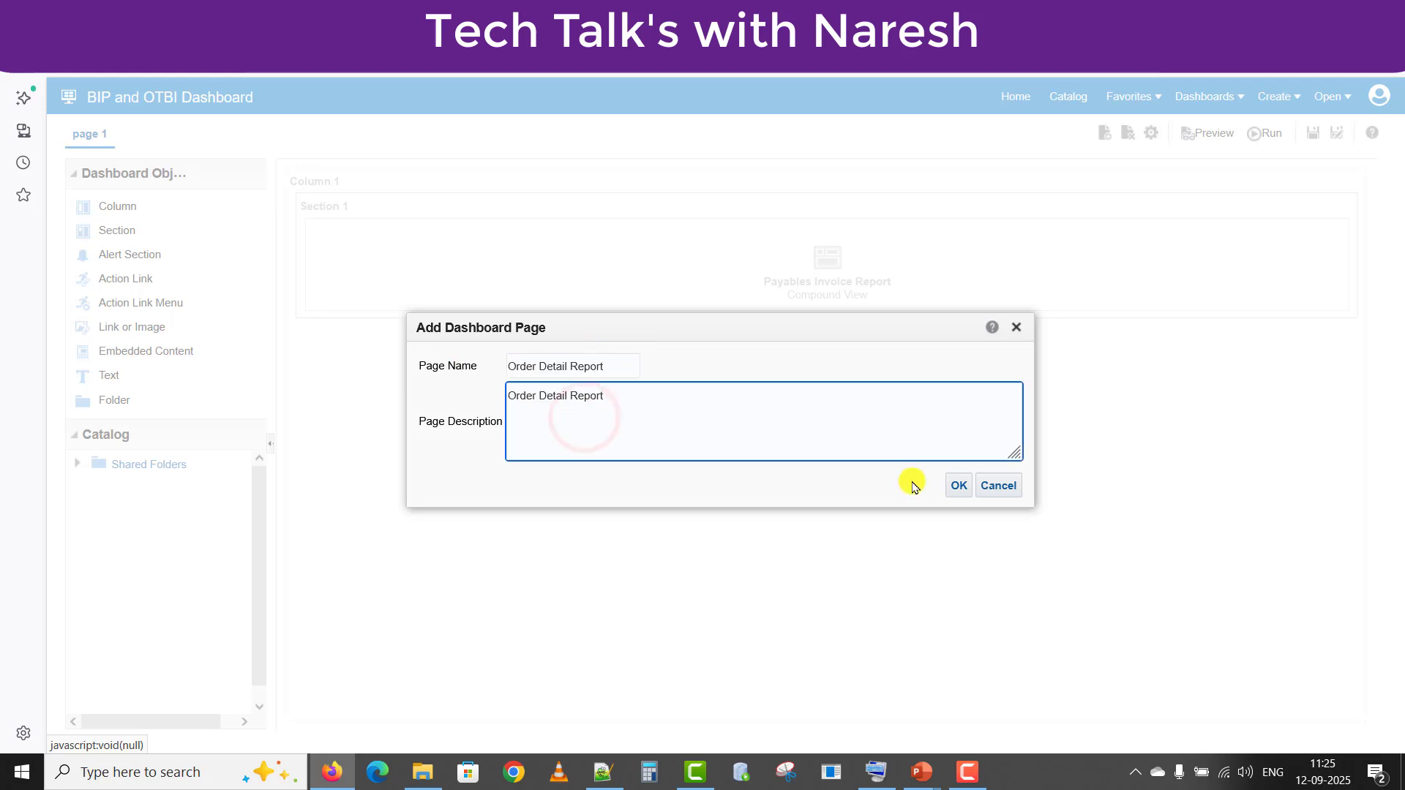
pyautogui.click(955, 484)
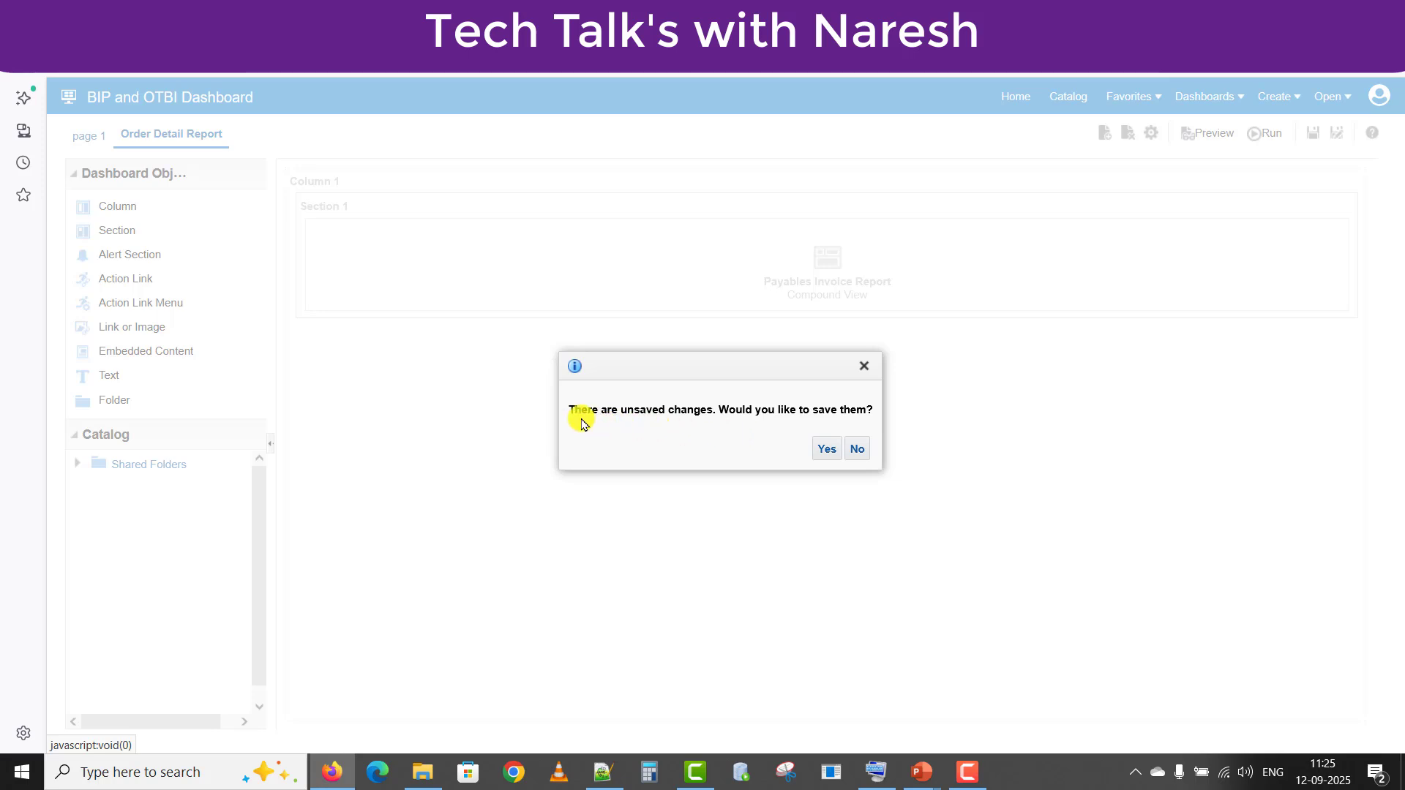
pyautogui.click(823, 447)
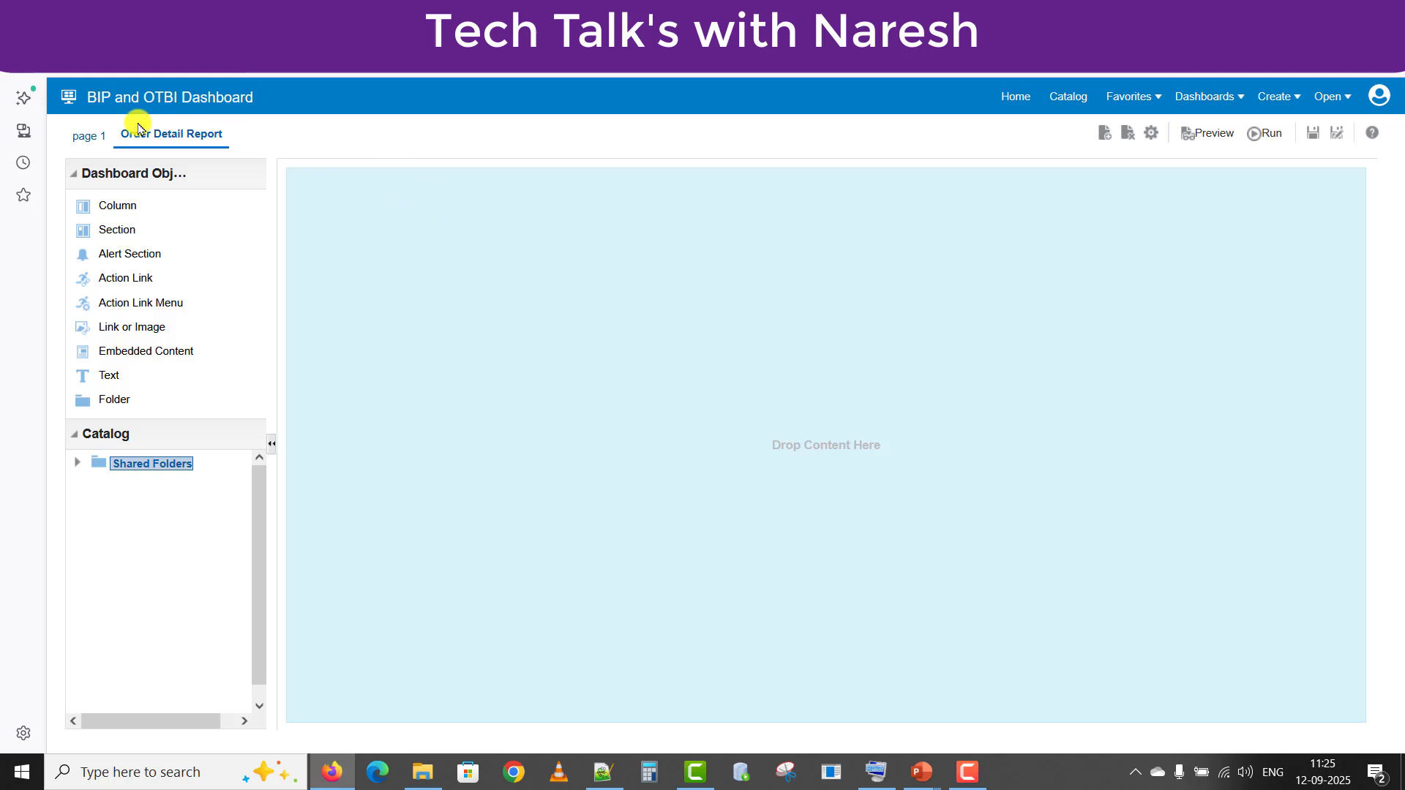
# Step: Place Order_Detail_Report from /Shared Folders/Custom/ATEST_NK on the Order Detail Report page and save the dashboard
pyautogui.click(91, 142)
pyautogui.click(88, 140)
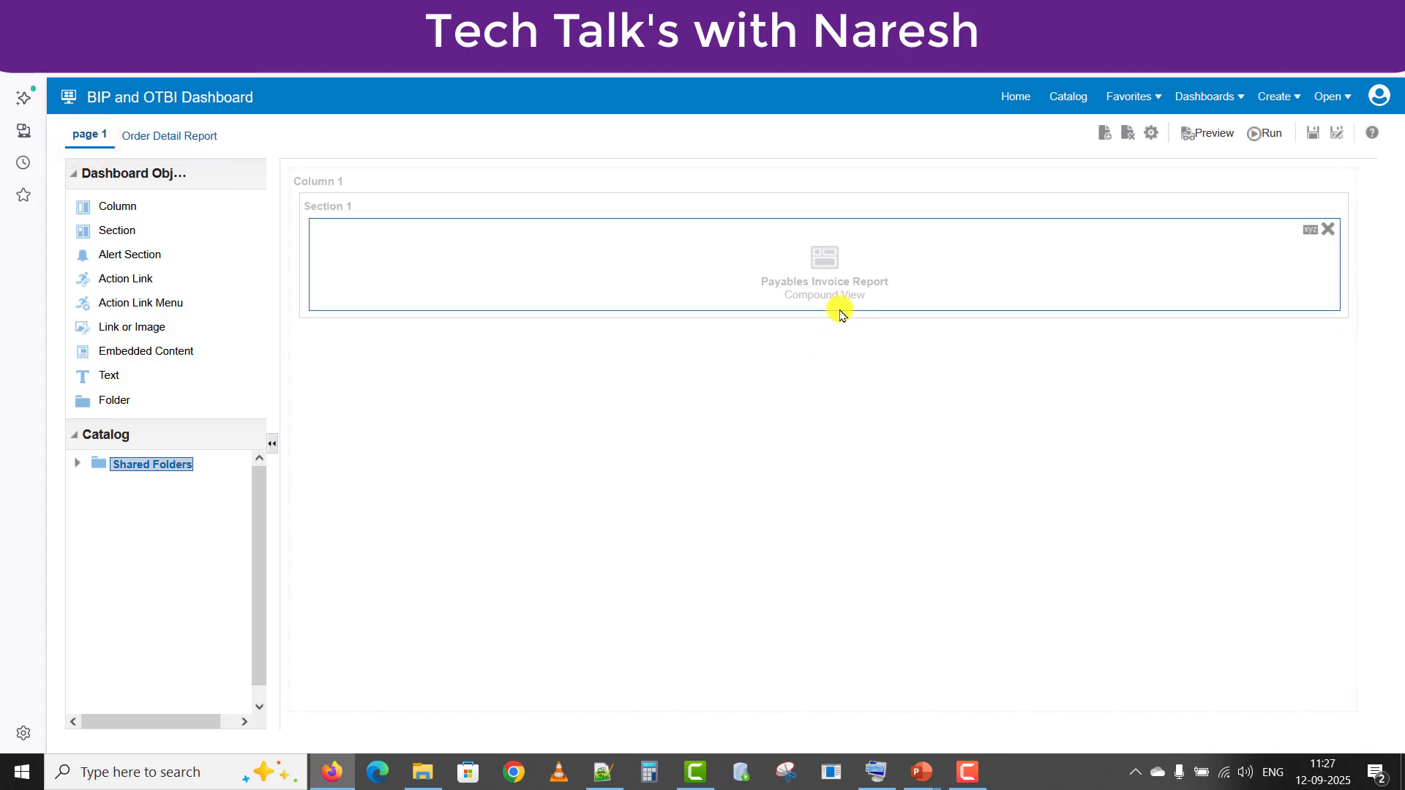
pyautogui.click(164, 136)
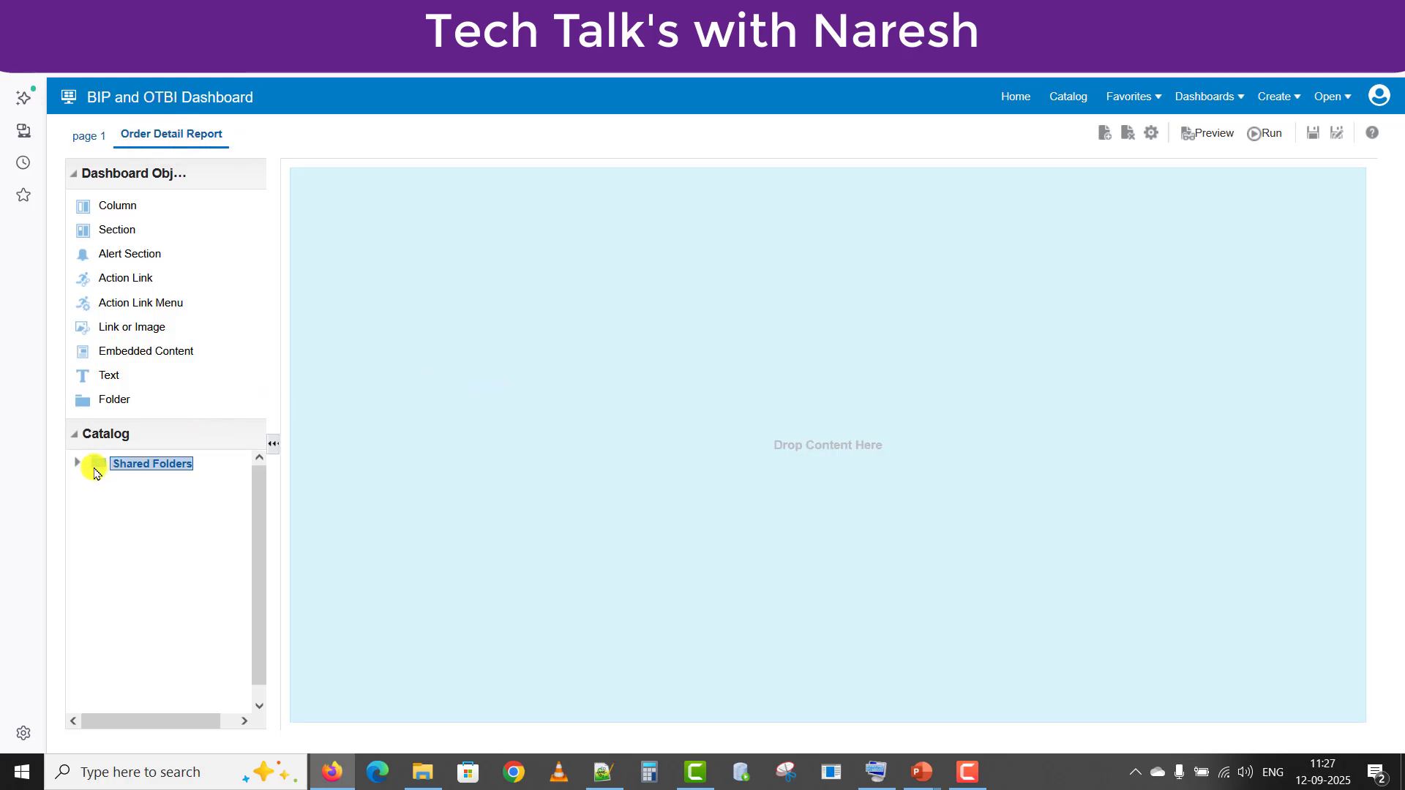
pyautogui.click(77, 463)
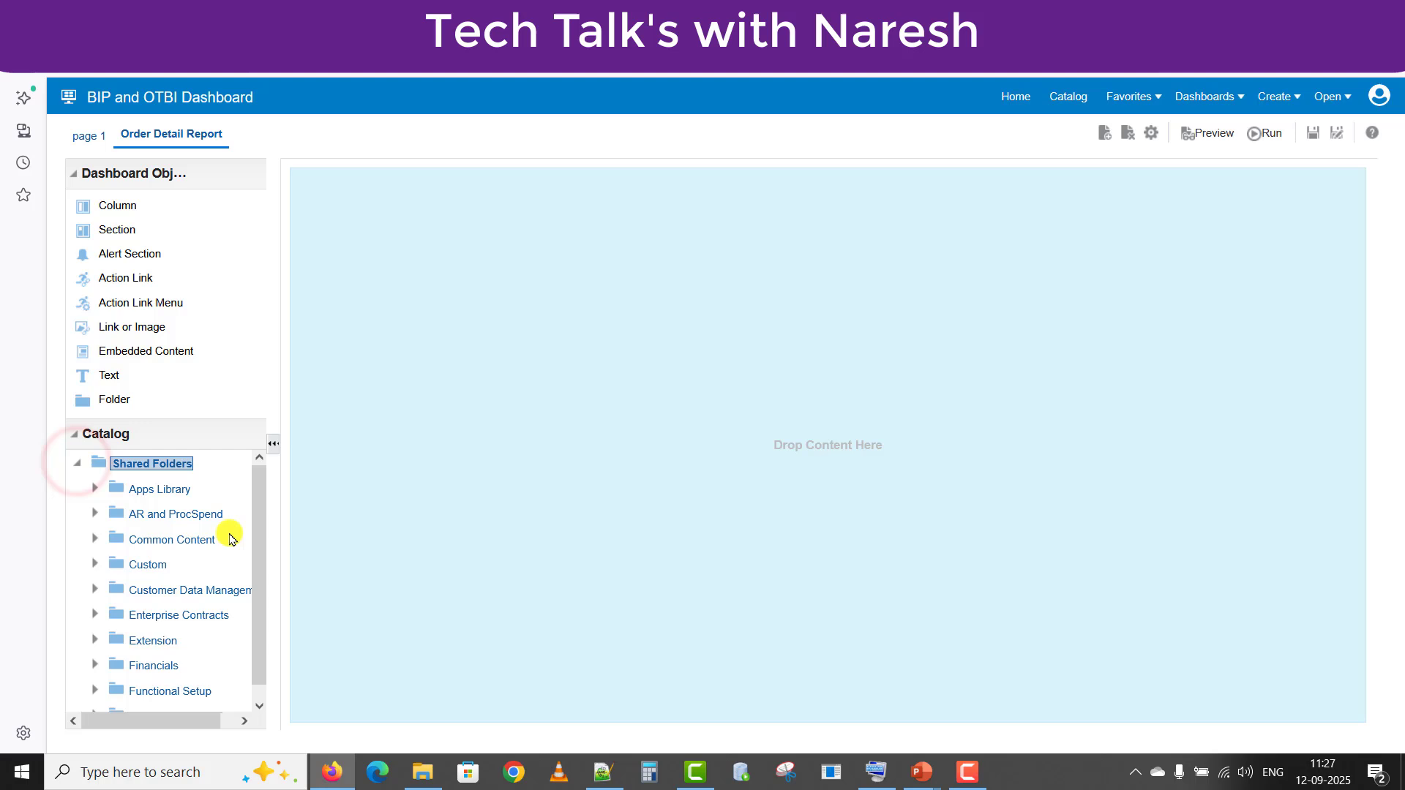
pyautogui.doubleClick(147, 566)
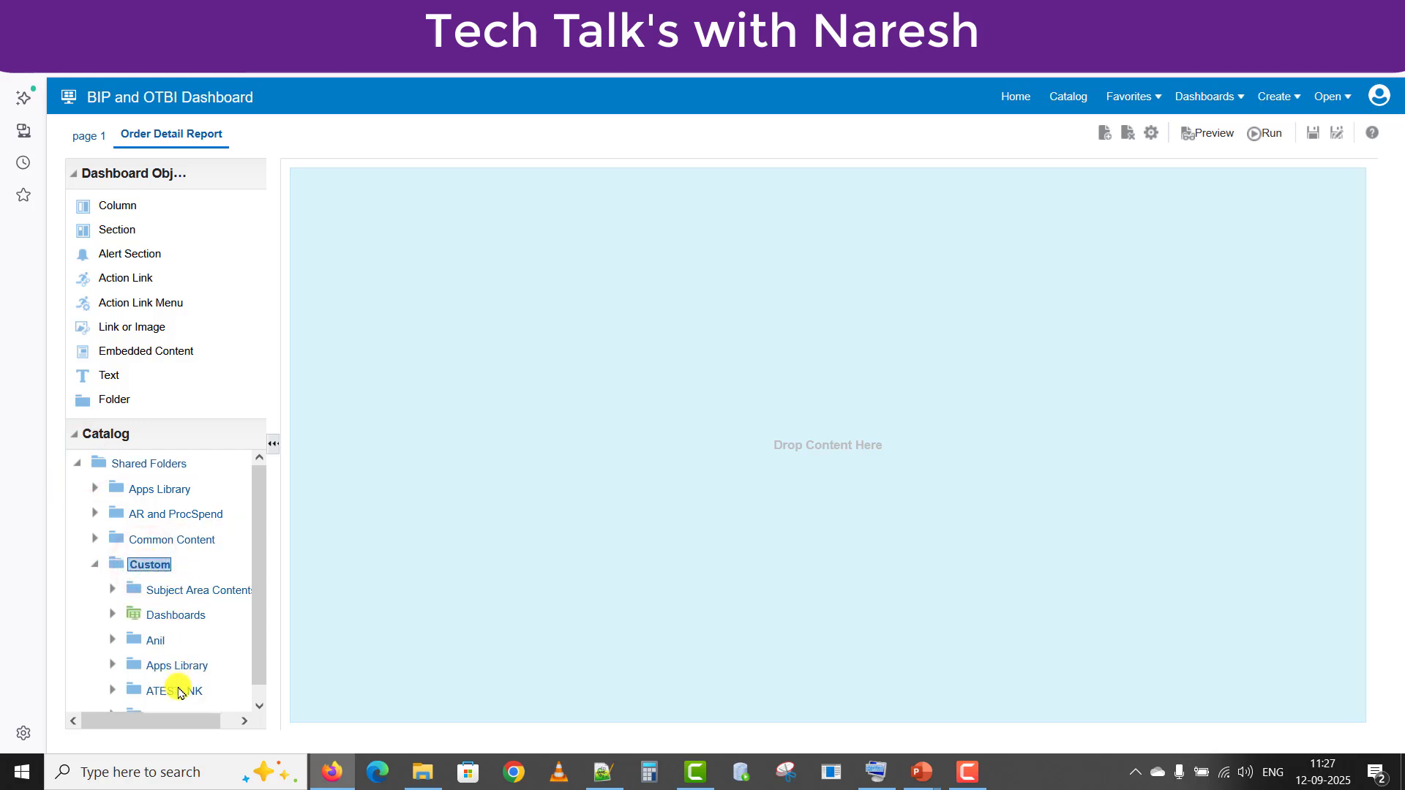
pyautogui.doubleClick(177, 691)
pyautogui.scroll(-3, 261, 577)
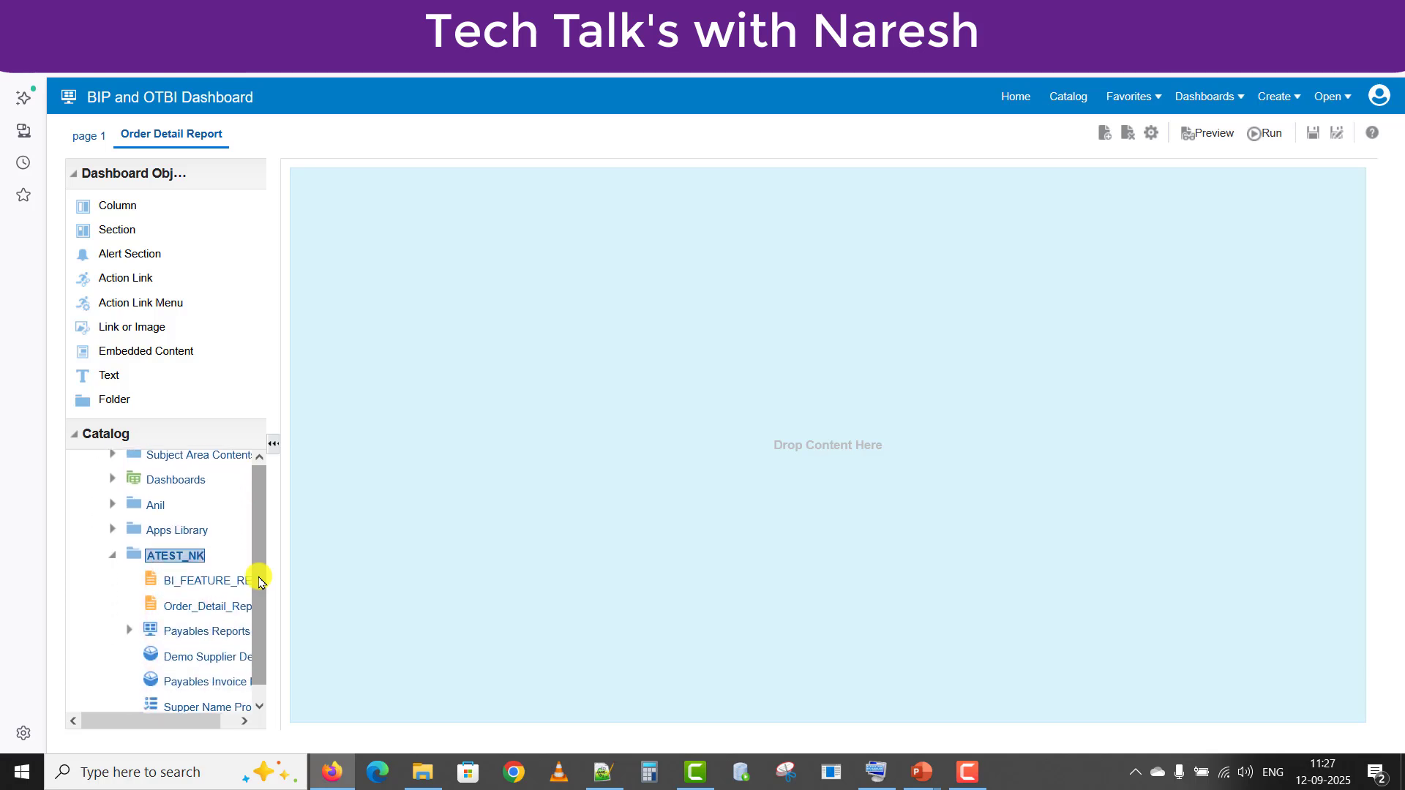
pyautogui.scroll(-1, 260, 578)
pyautogui.moveTo(190, 554); pyautogui.dragTo(571, 539)
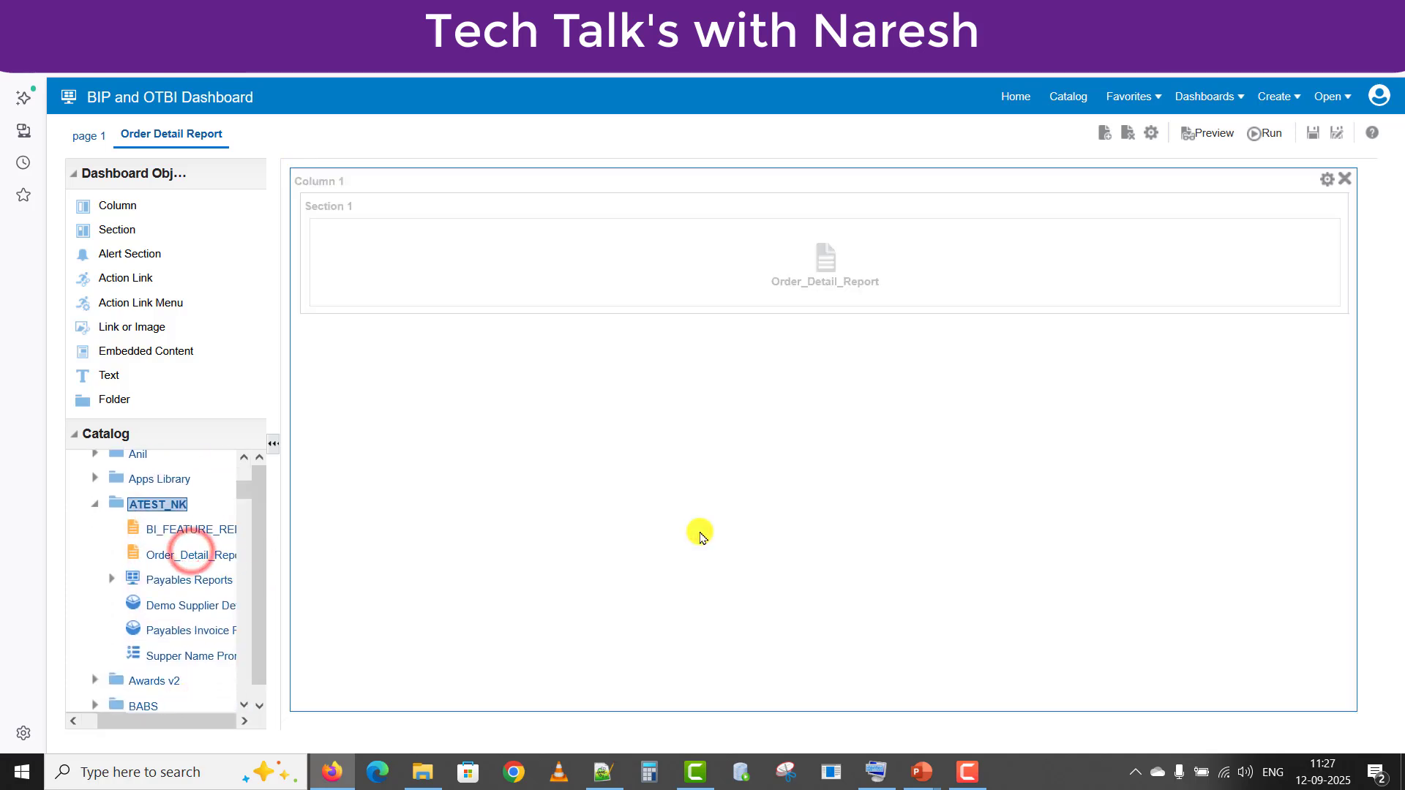
pyautogui.click(1315, 136)
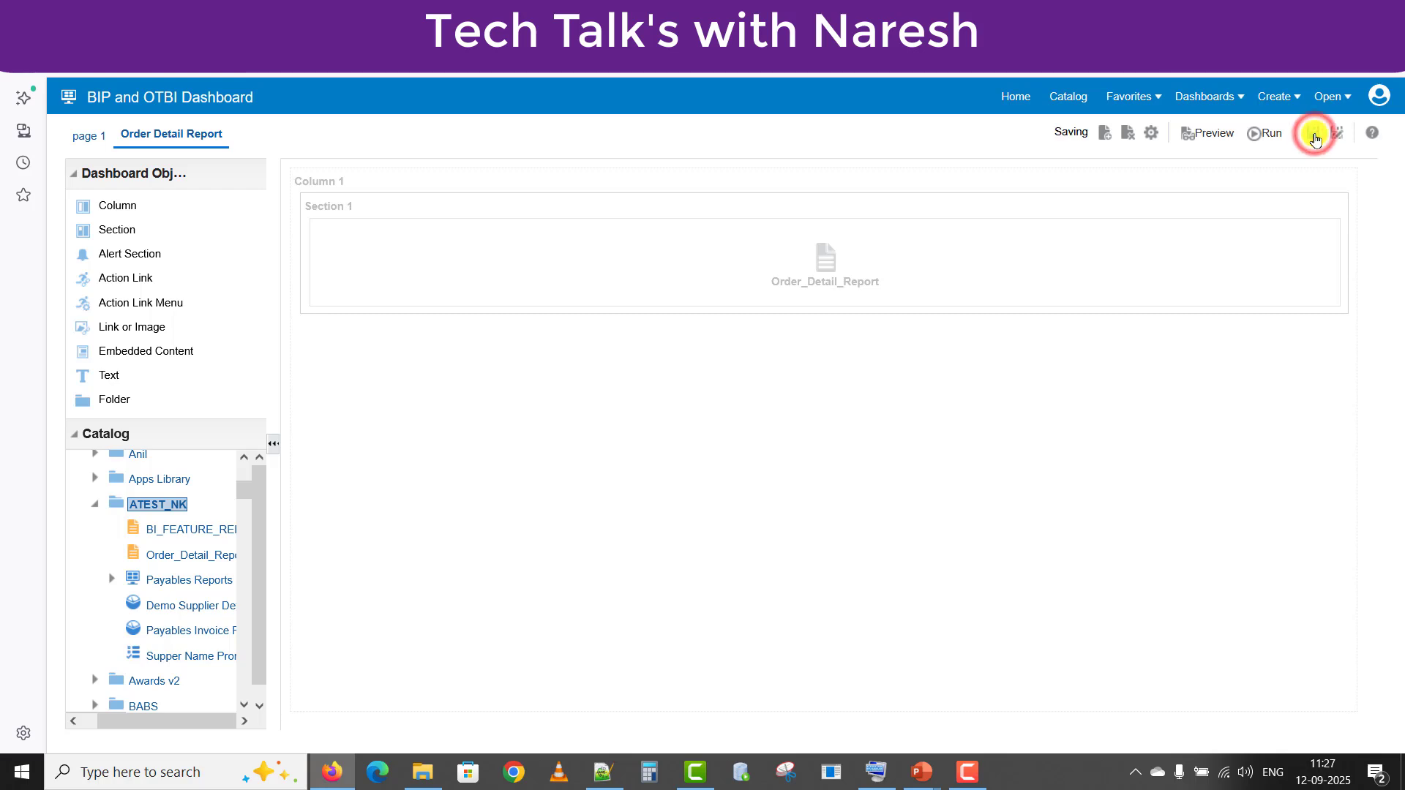
# Step: Run the dashboard and examine all columns of the report on the Order Detail Report page
pyautogui.click(1274, 134)
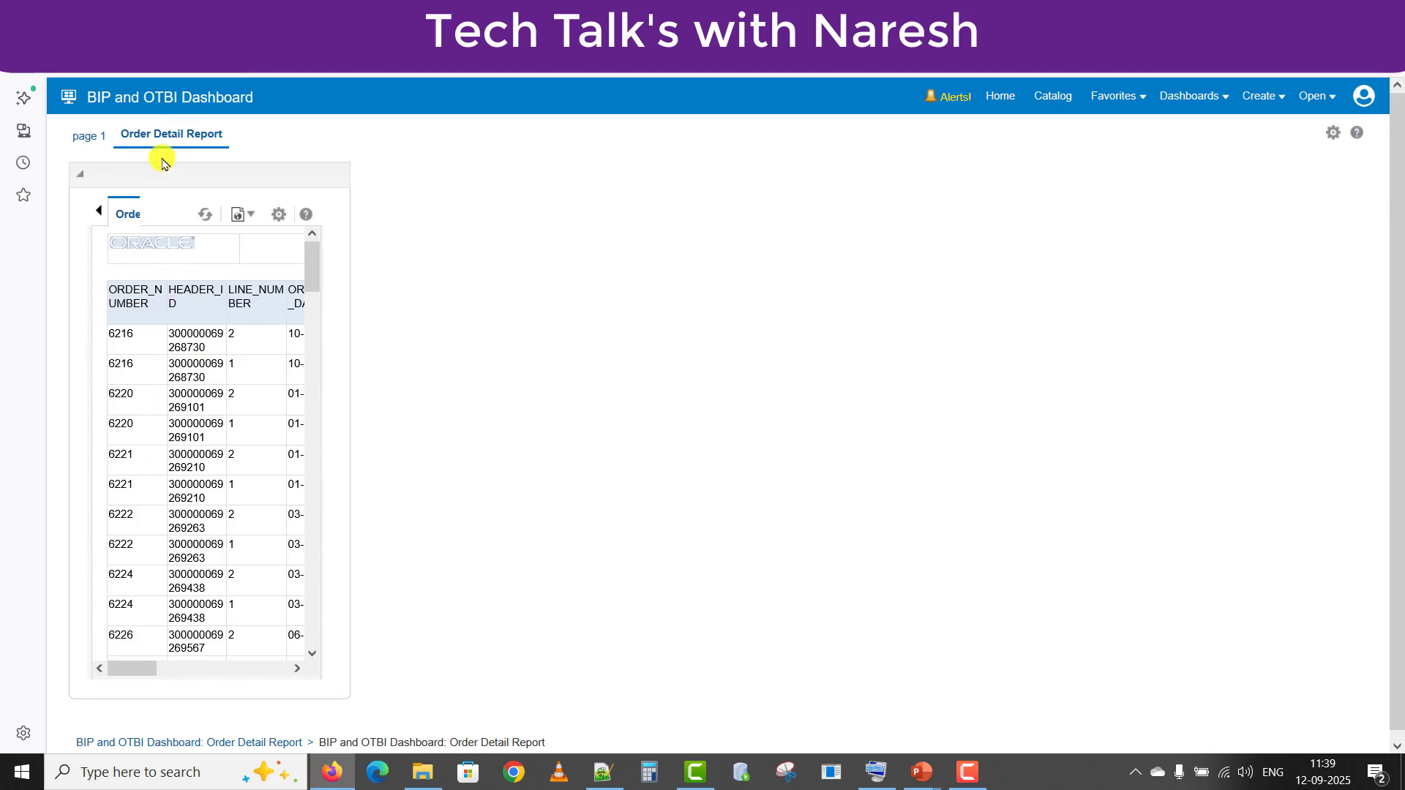
pyautogui.moveTo(137, 668); pyautogui.dragTo(296, 672)
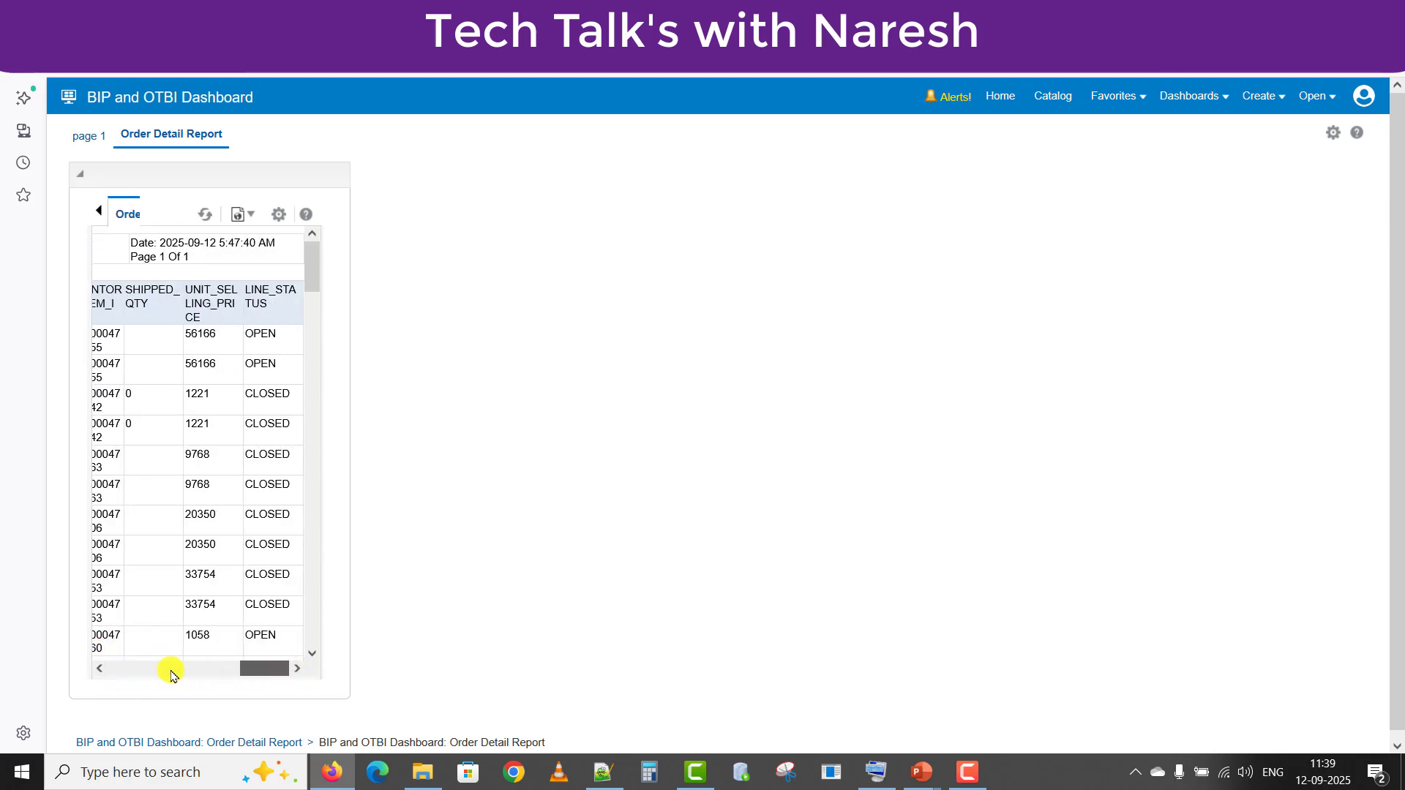
pyautogui.moveTo(171, 672); pyautogui.dragTo(4, 671)
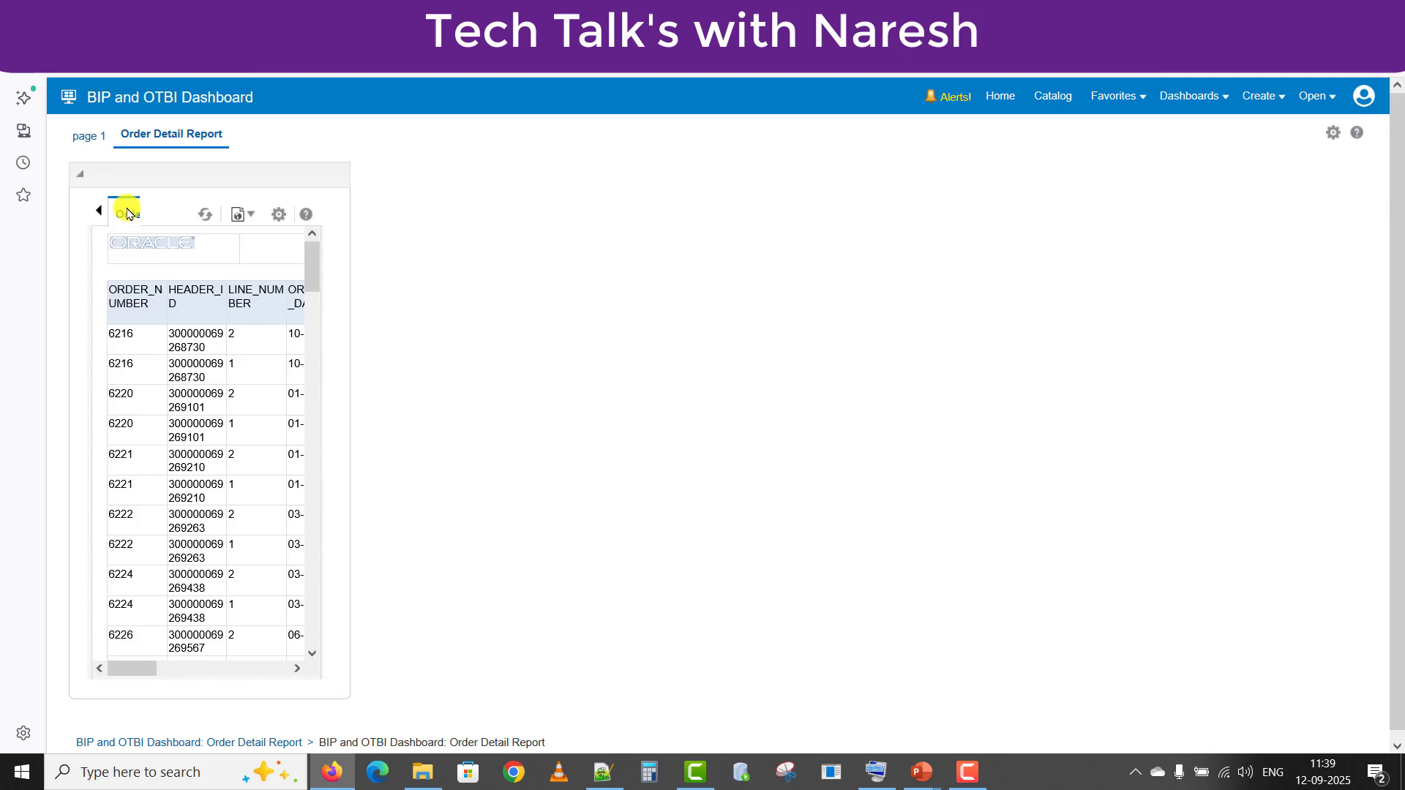
# Step: View the Payables Invoice Report on page 1 of the running dashboard and return to the Order Detail Report page
pyautogui.click(103, 212)
pyautogui.moveTo(313, 279); pyautogui.dragTo(330, 182)
pyautogui.click(85, 137)
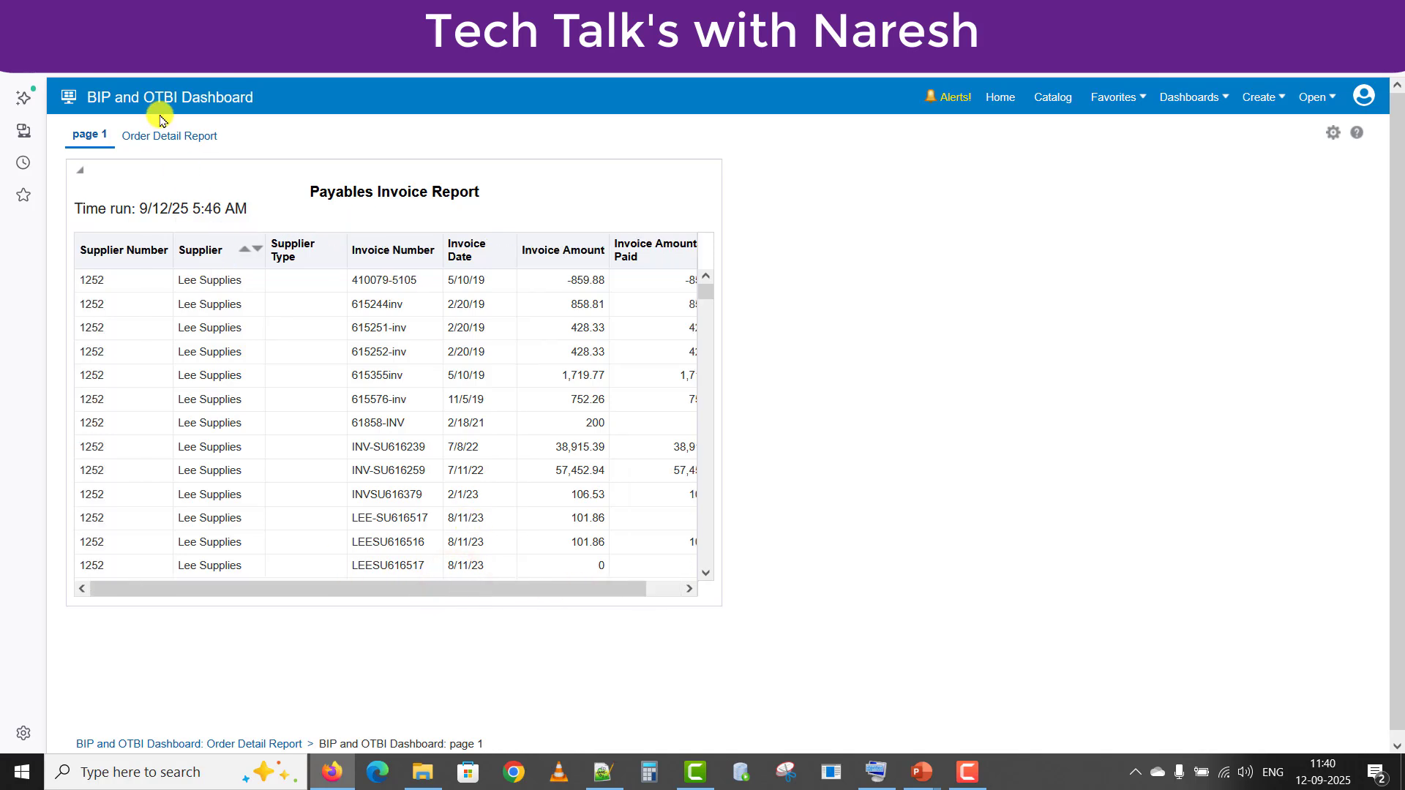
pyautogui.click(155, 137)
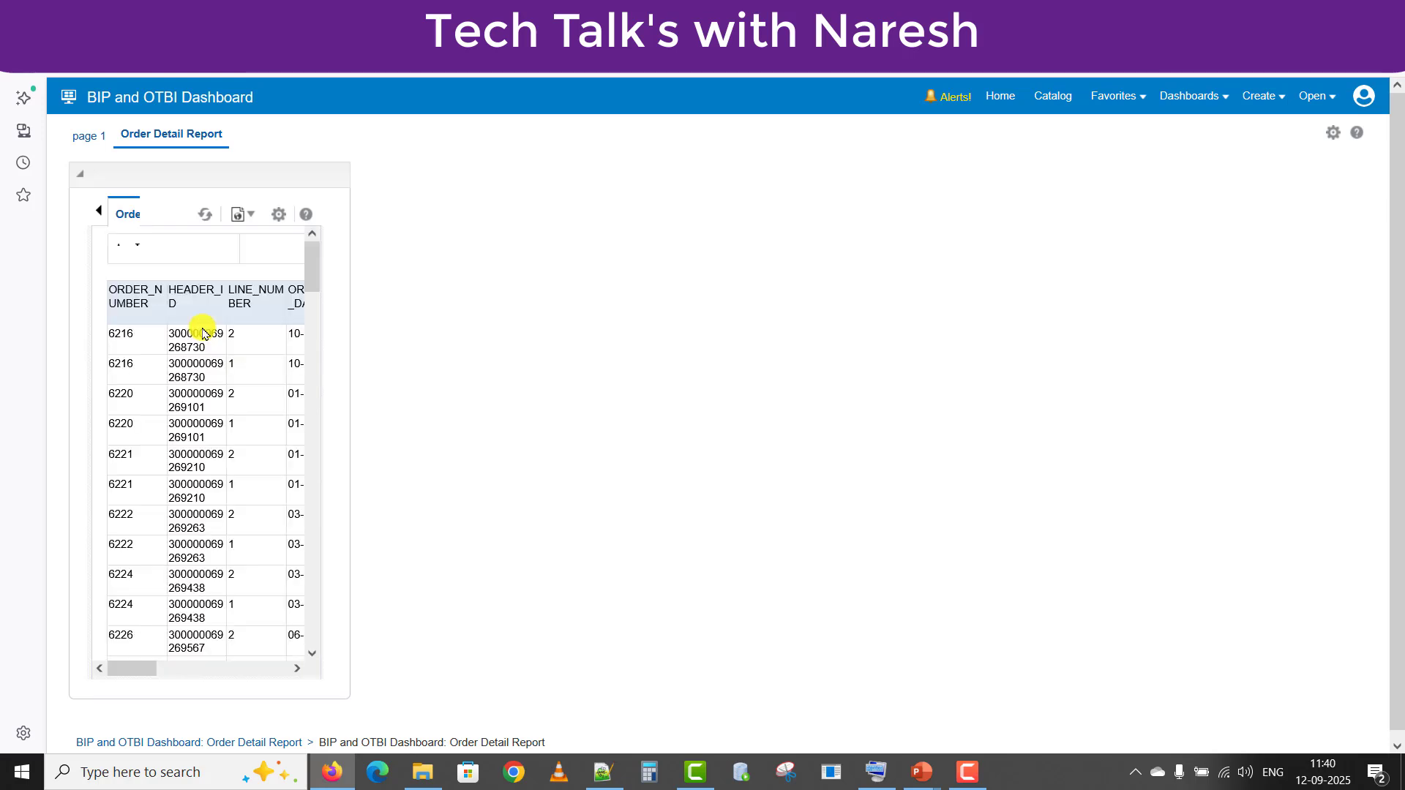
# Step: Give the Order Detail Report page's column a specific size of width 1500 and height 700, save the dashboard and run it
pyautogui.click(1332, 133)
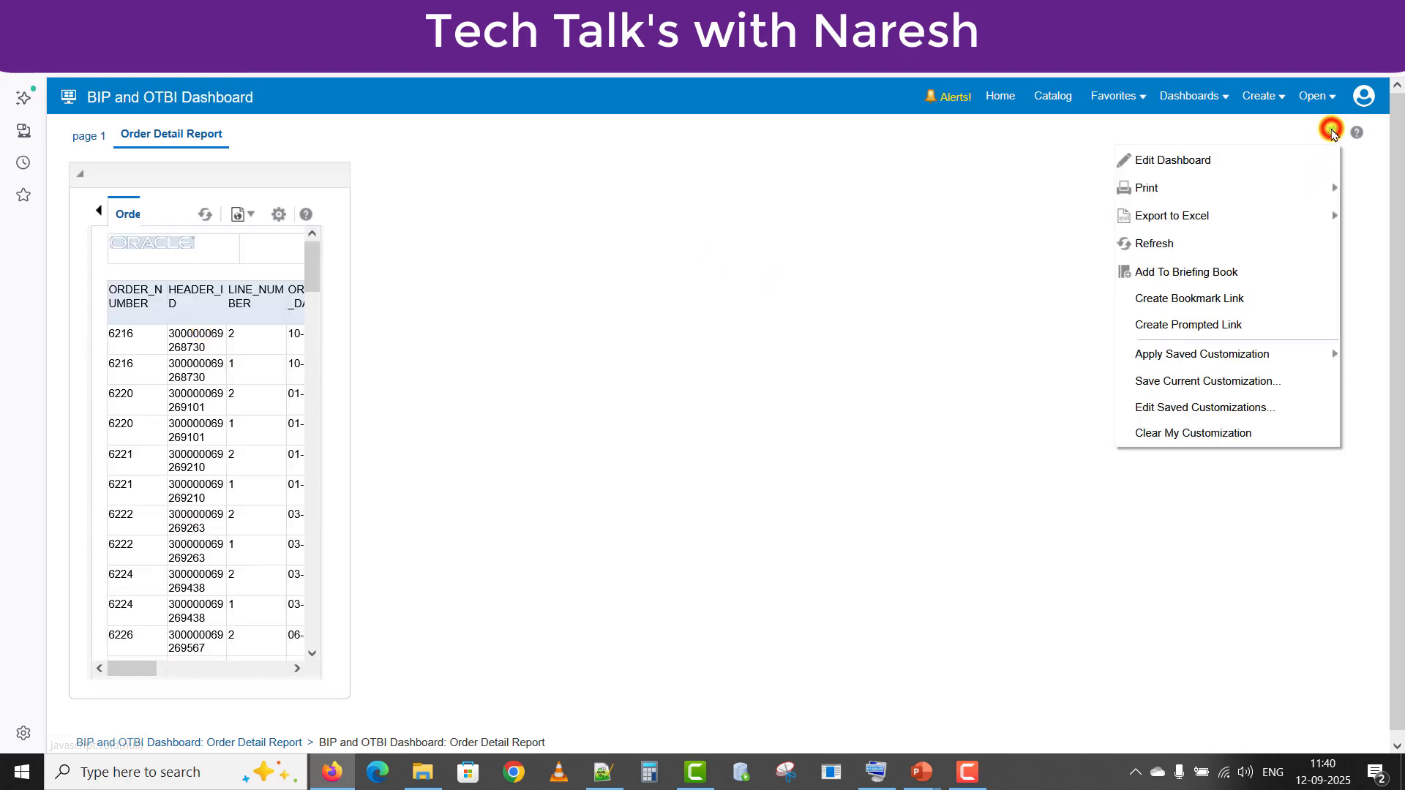
pyautogui.click(1209, 163)
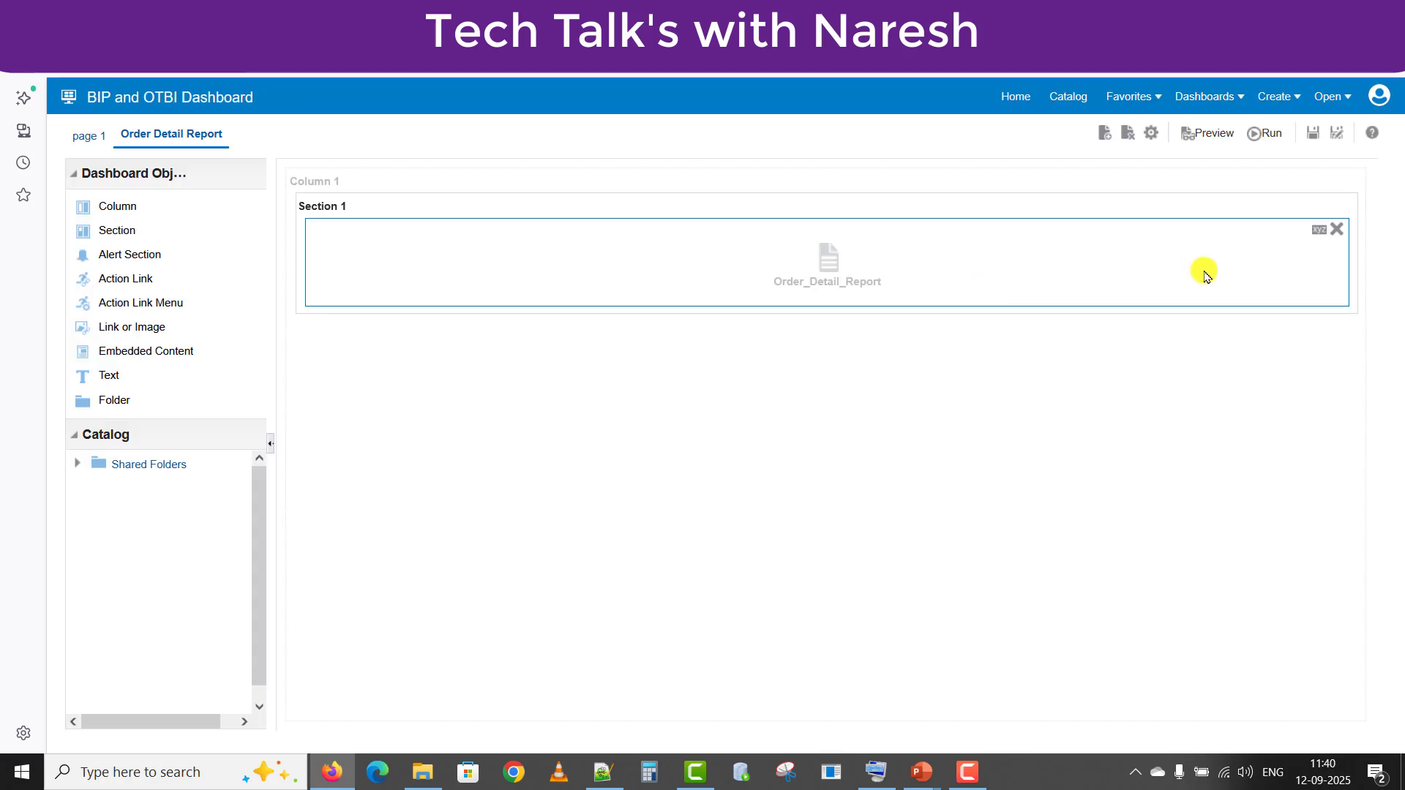
pyautogui.click(1335, 181)
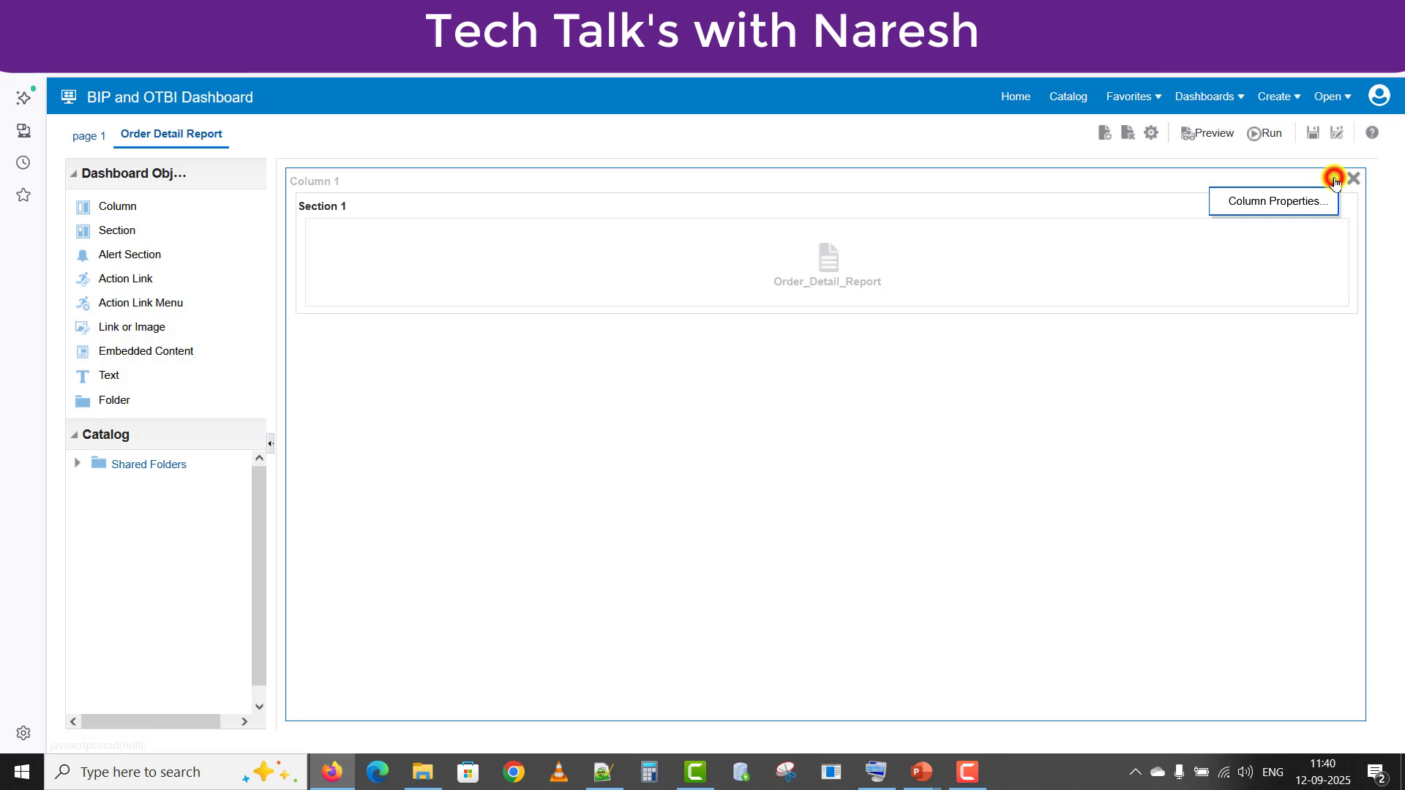
pyautogui.click(1296, 199)
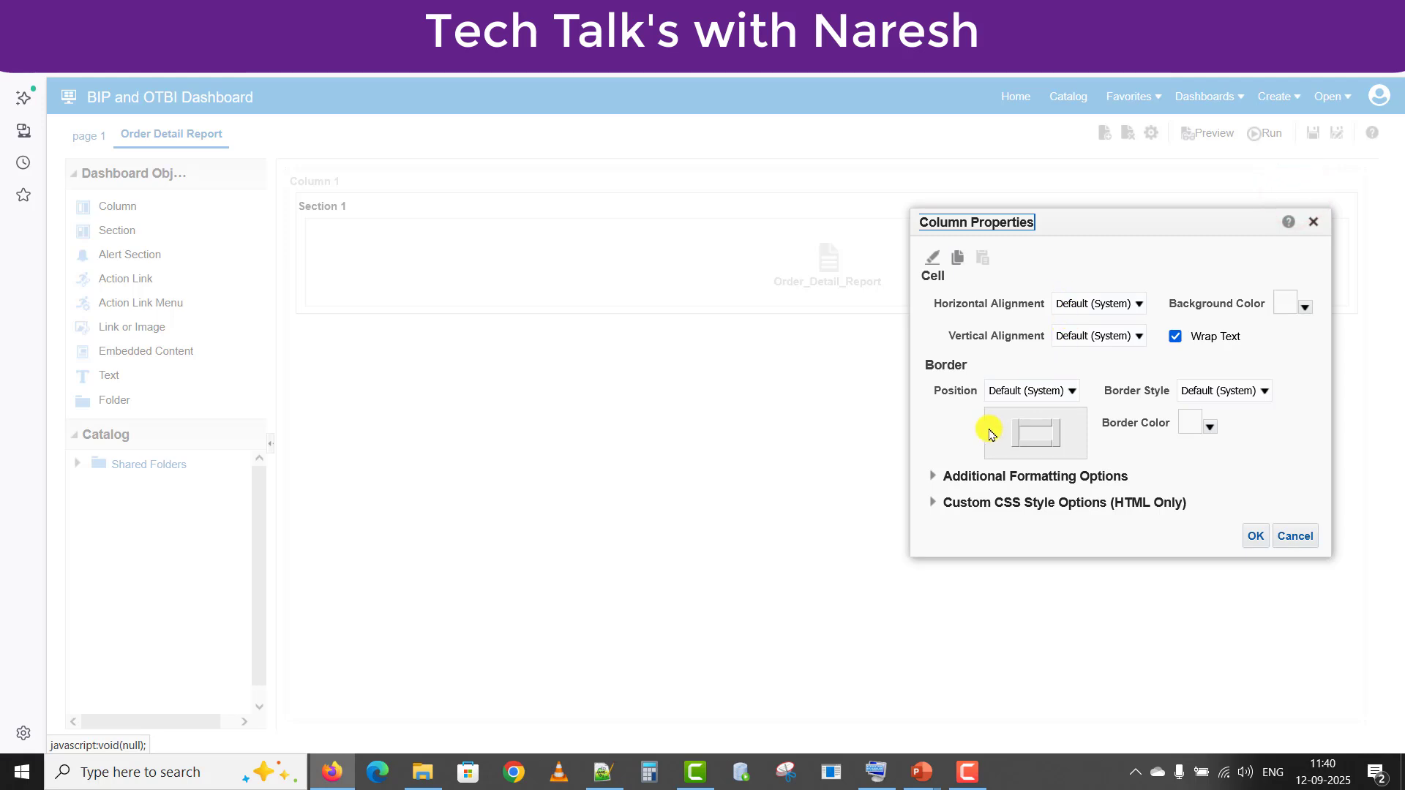
pyautogui.click(935, 477)
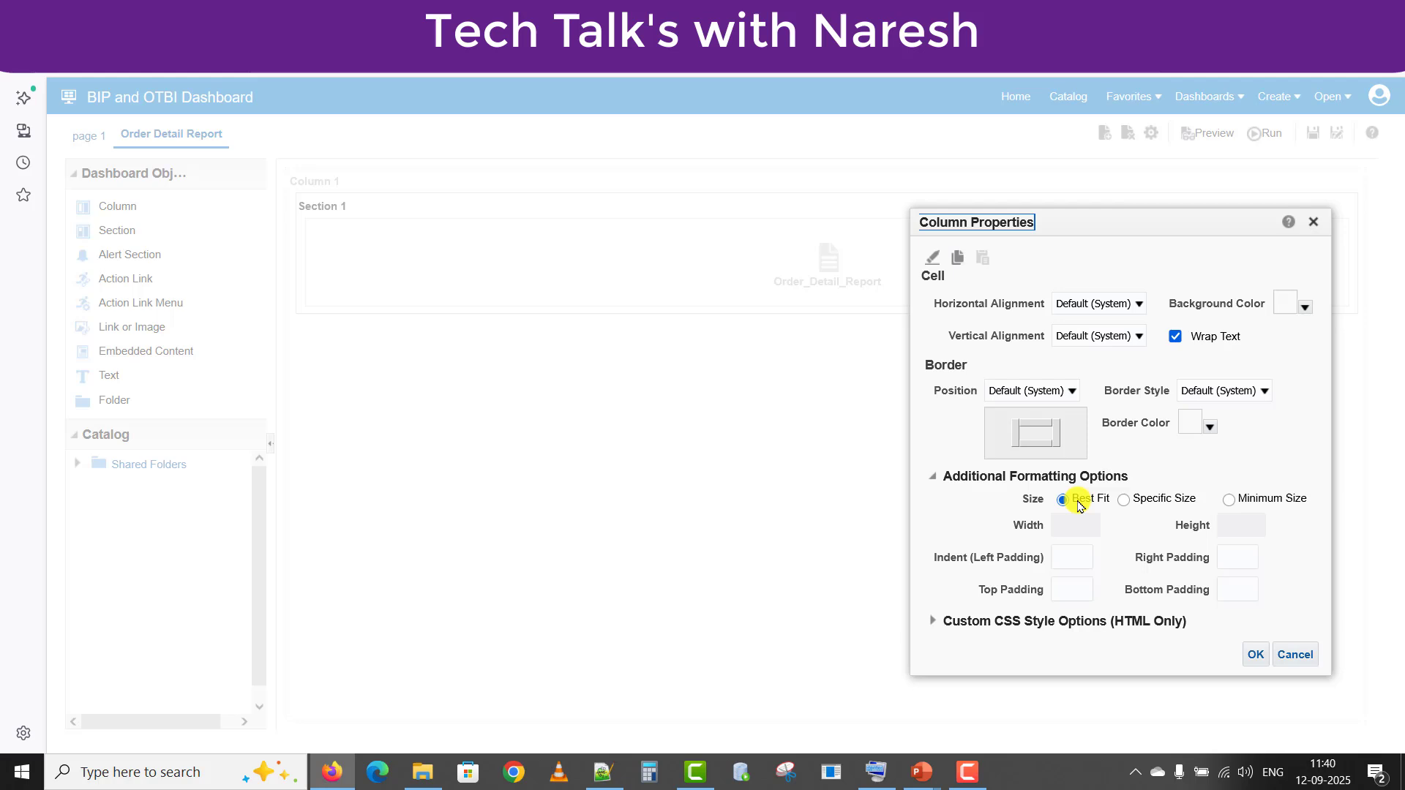
pyautogui.click(1124, 501)
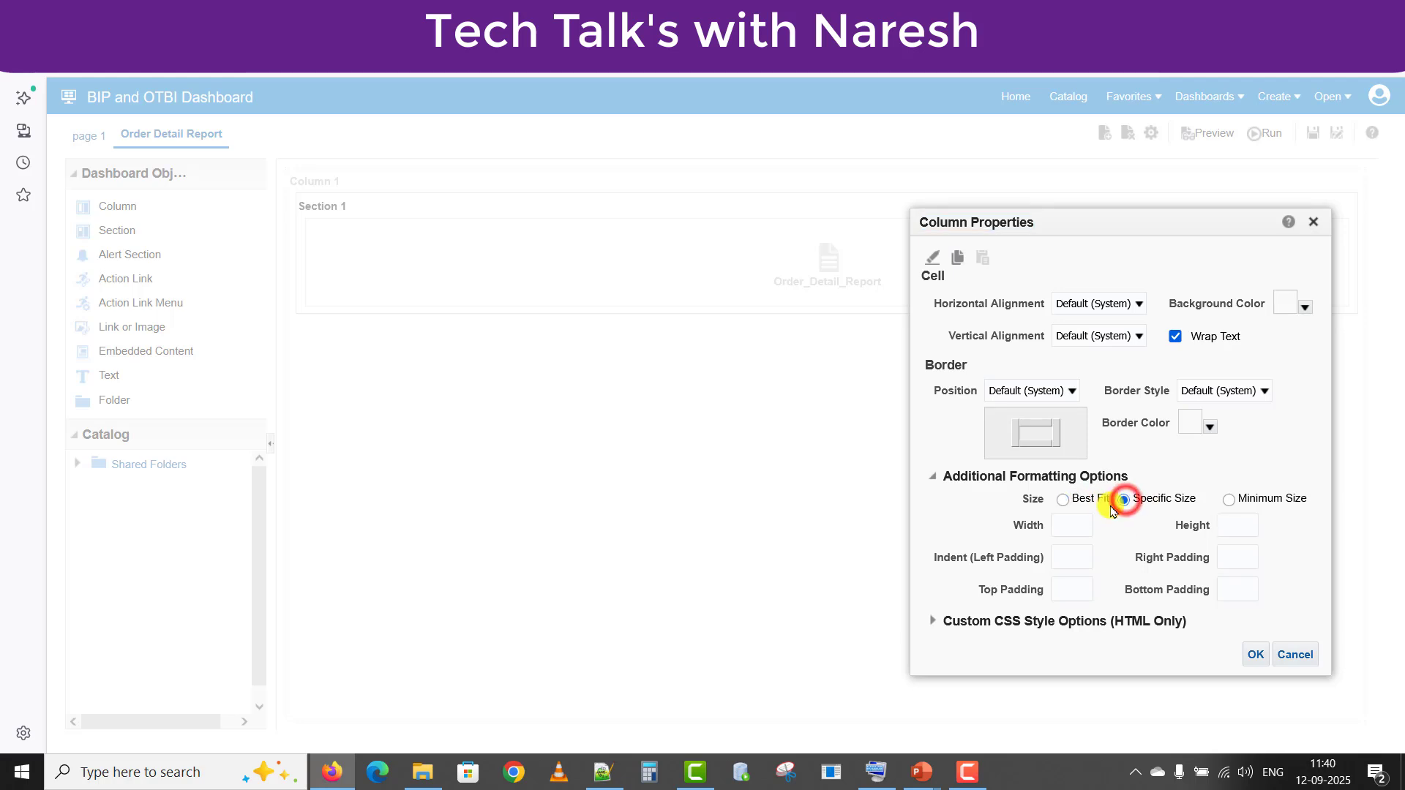
pyautogui.click(1080, 523)
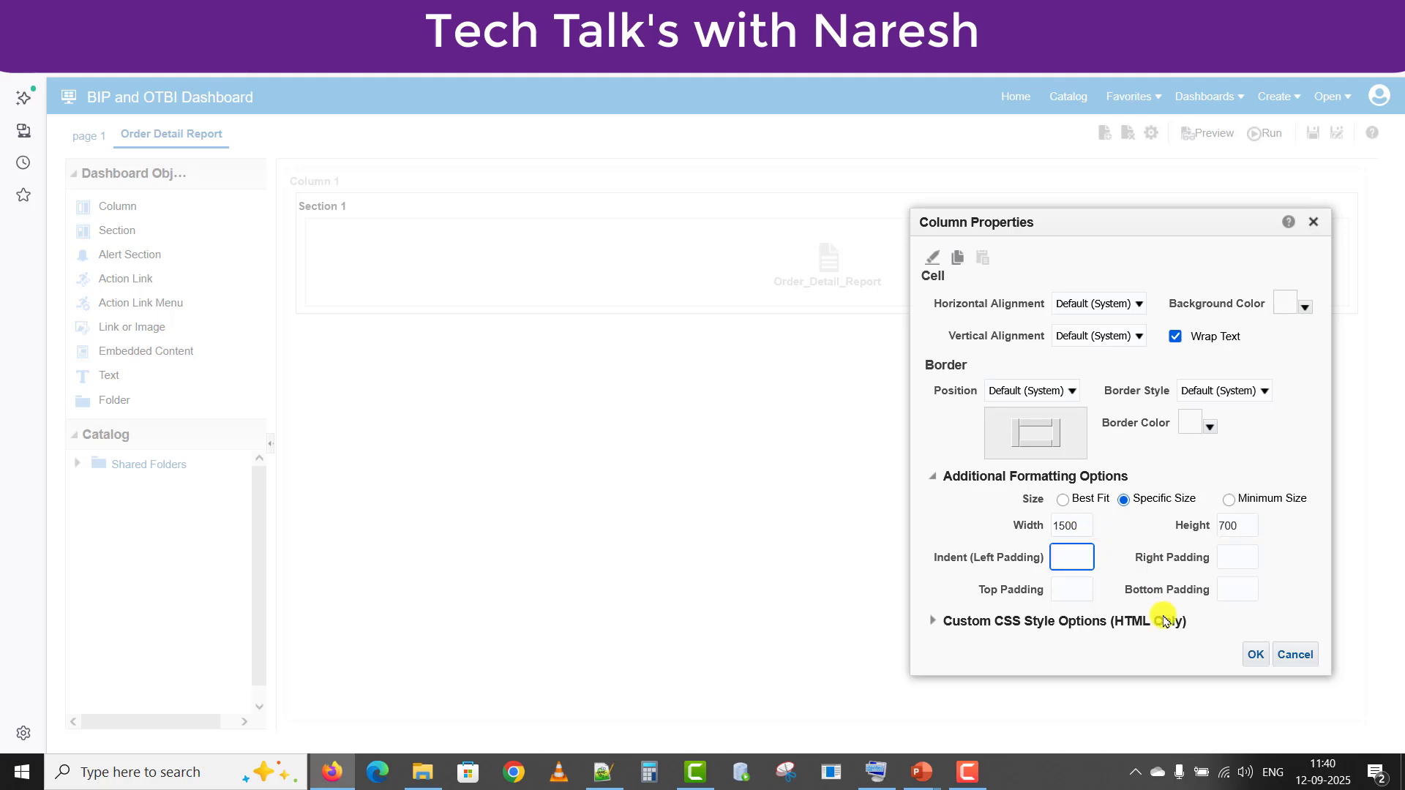
pyautogui.click(1255, 655)
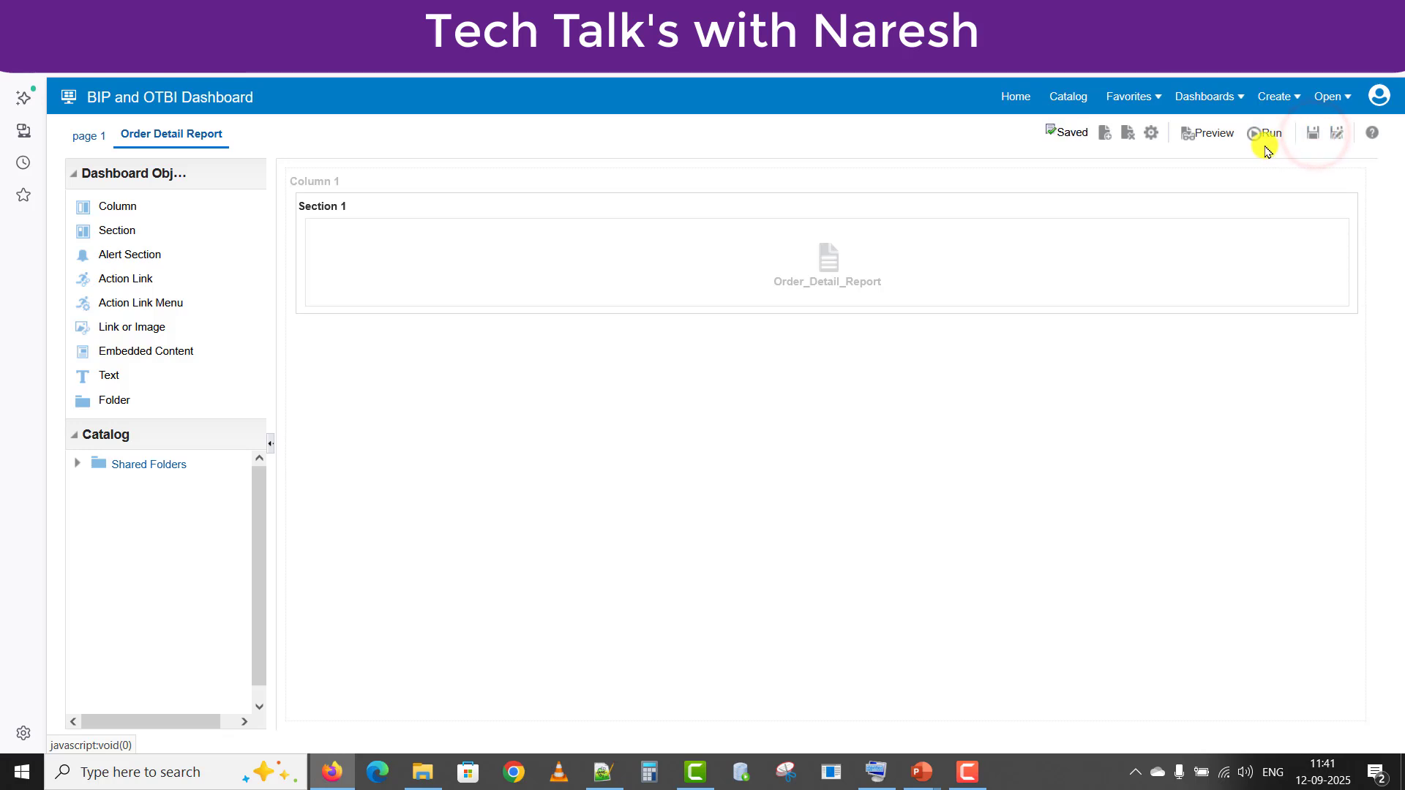
pyautogui.click(1259, 134)
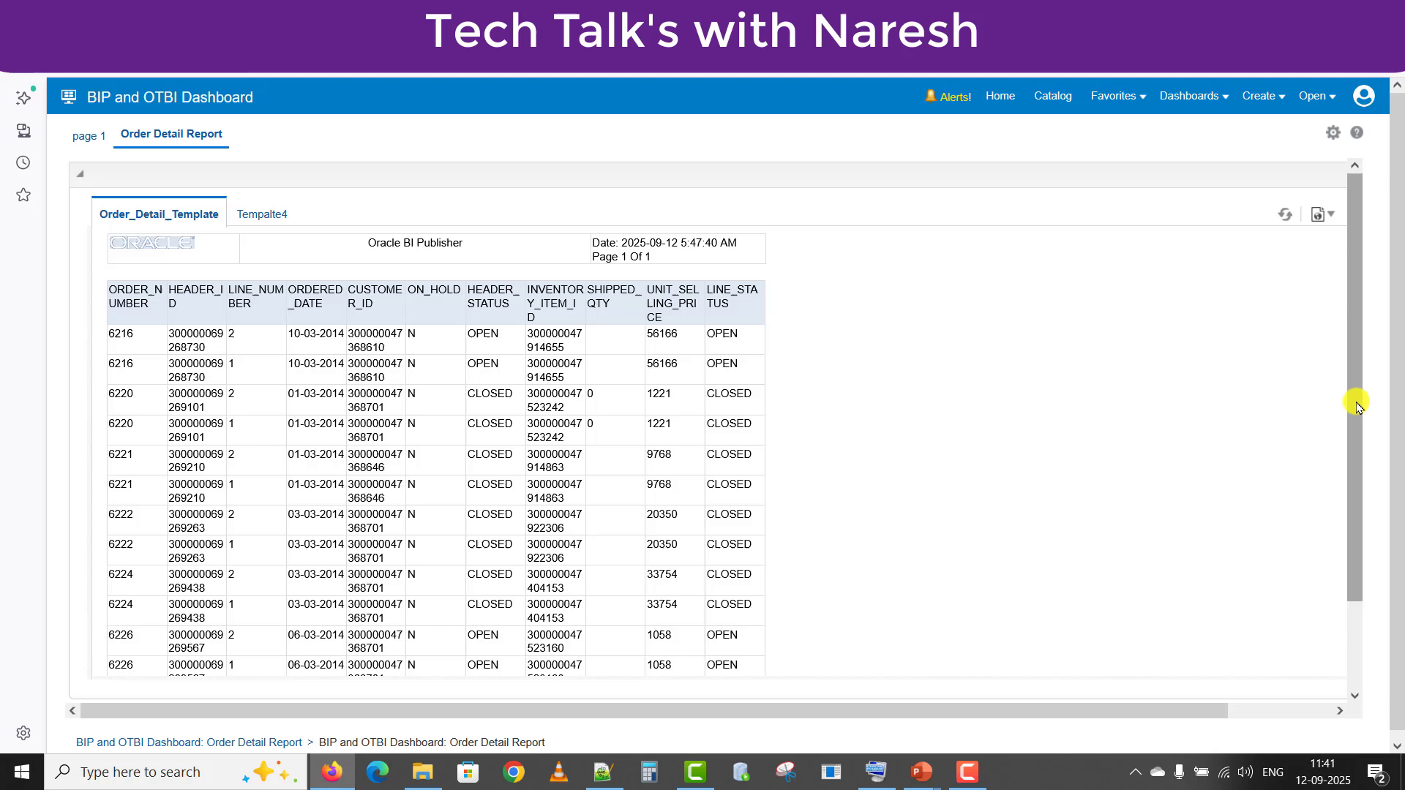
# Step: Examine the resized report and its export options, and open the report's Send form
pyautogui.moveTo(1352, 390); pyautogui.dragTo(1358, 560)
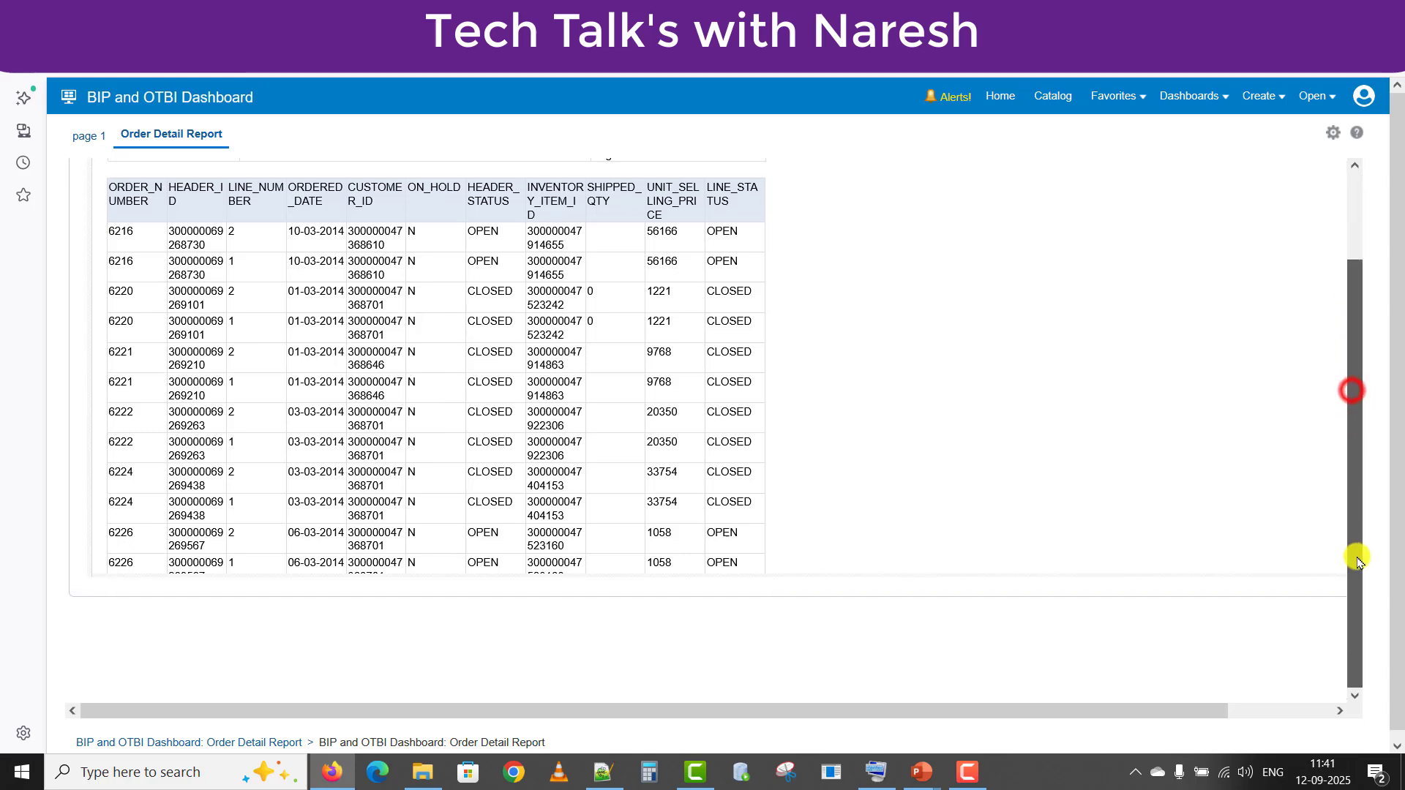
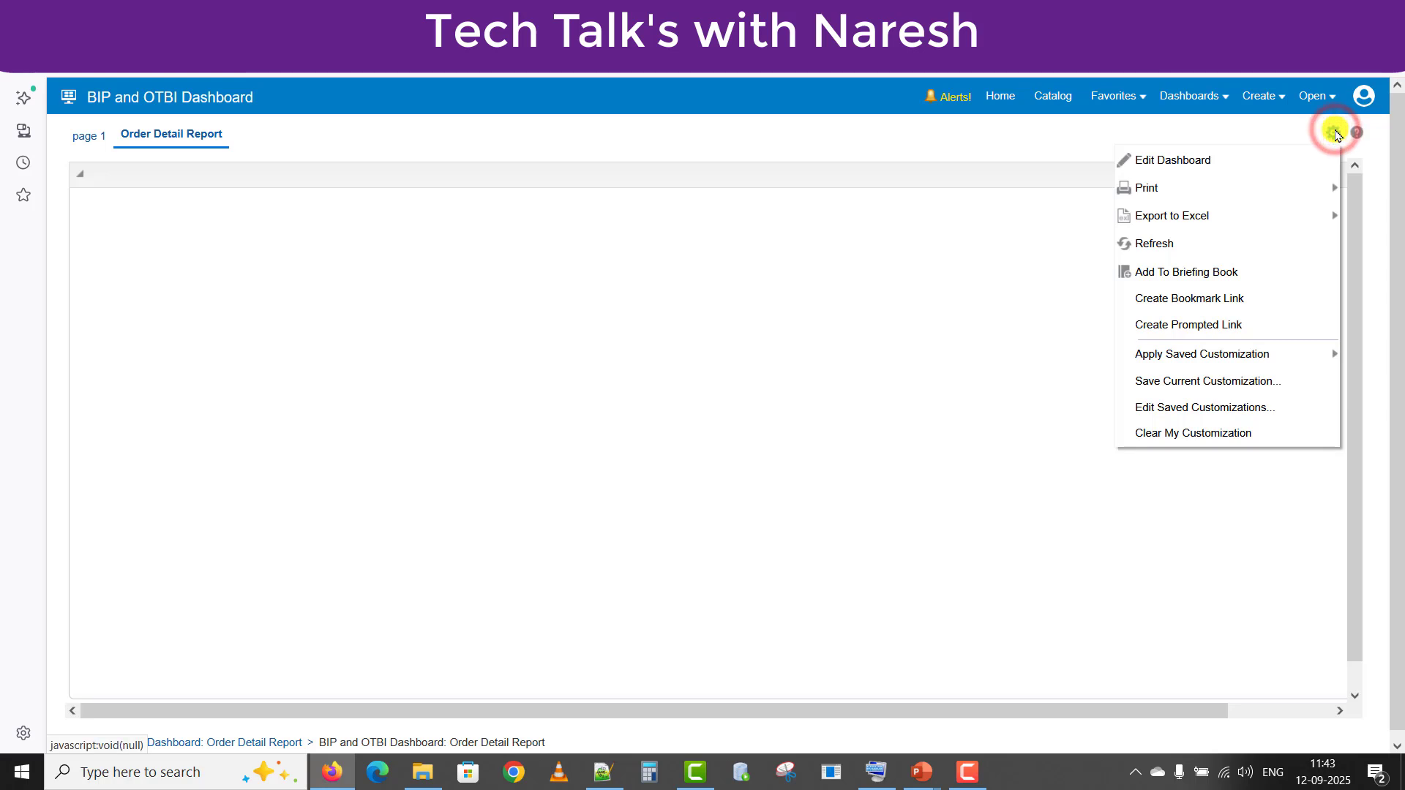
pyautogui.click(1166, 214)
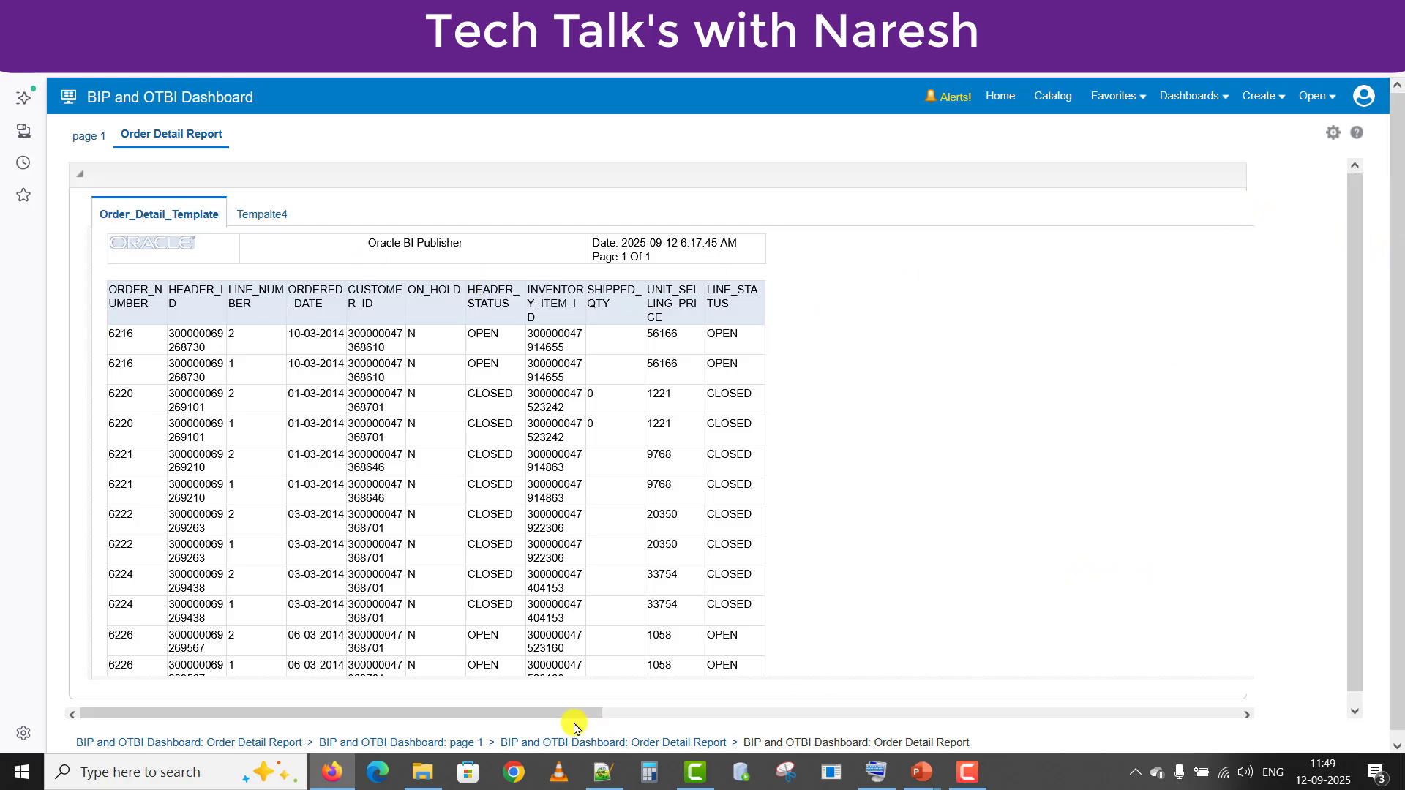
pyautogui.moveTo(550, 713); pyautogui.dragTo(1292, 693)
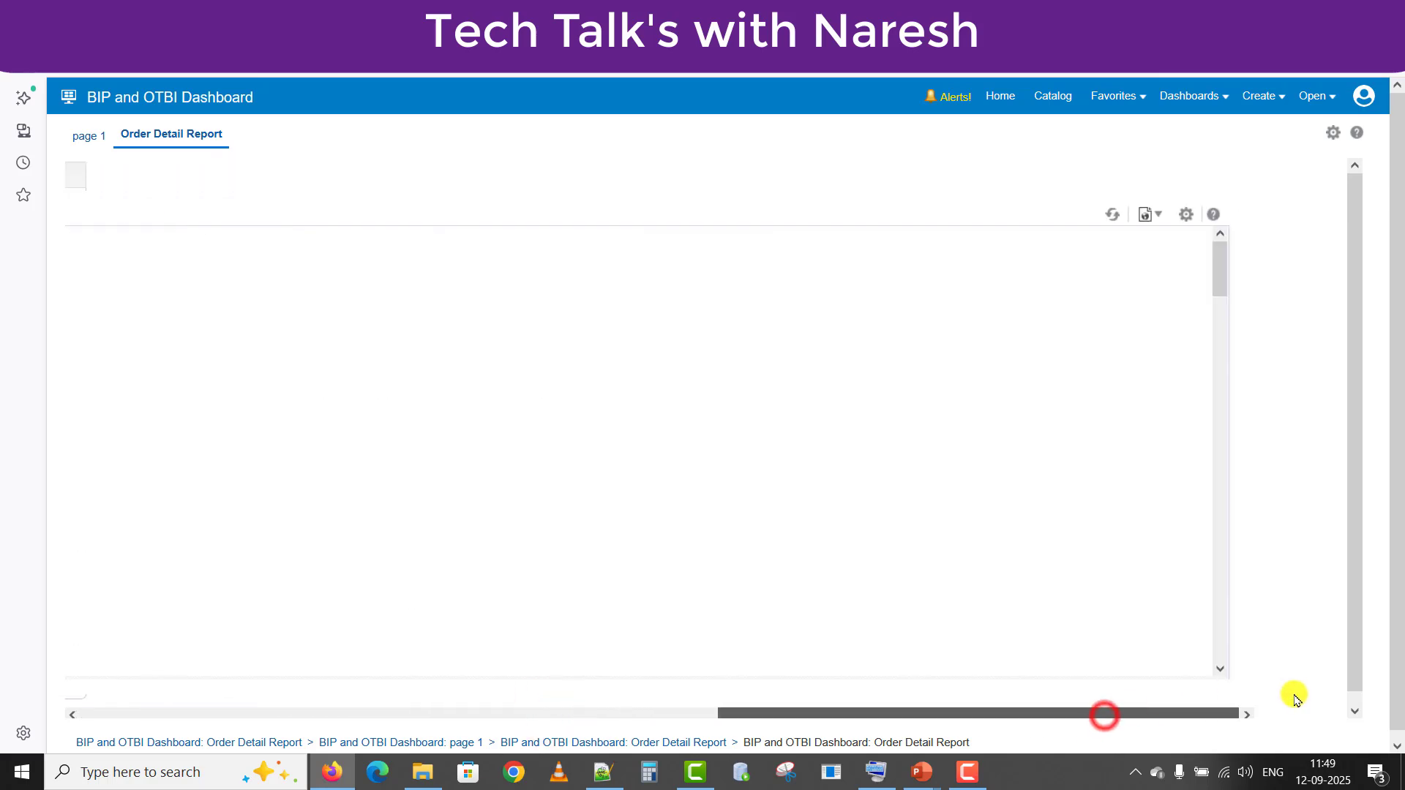
pyautogui.click(1186, 215)
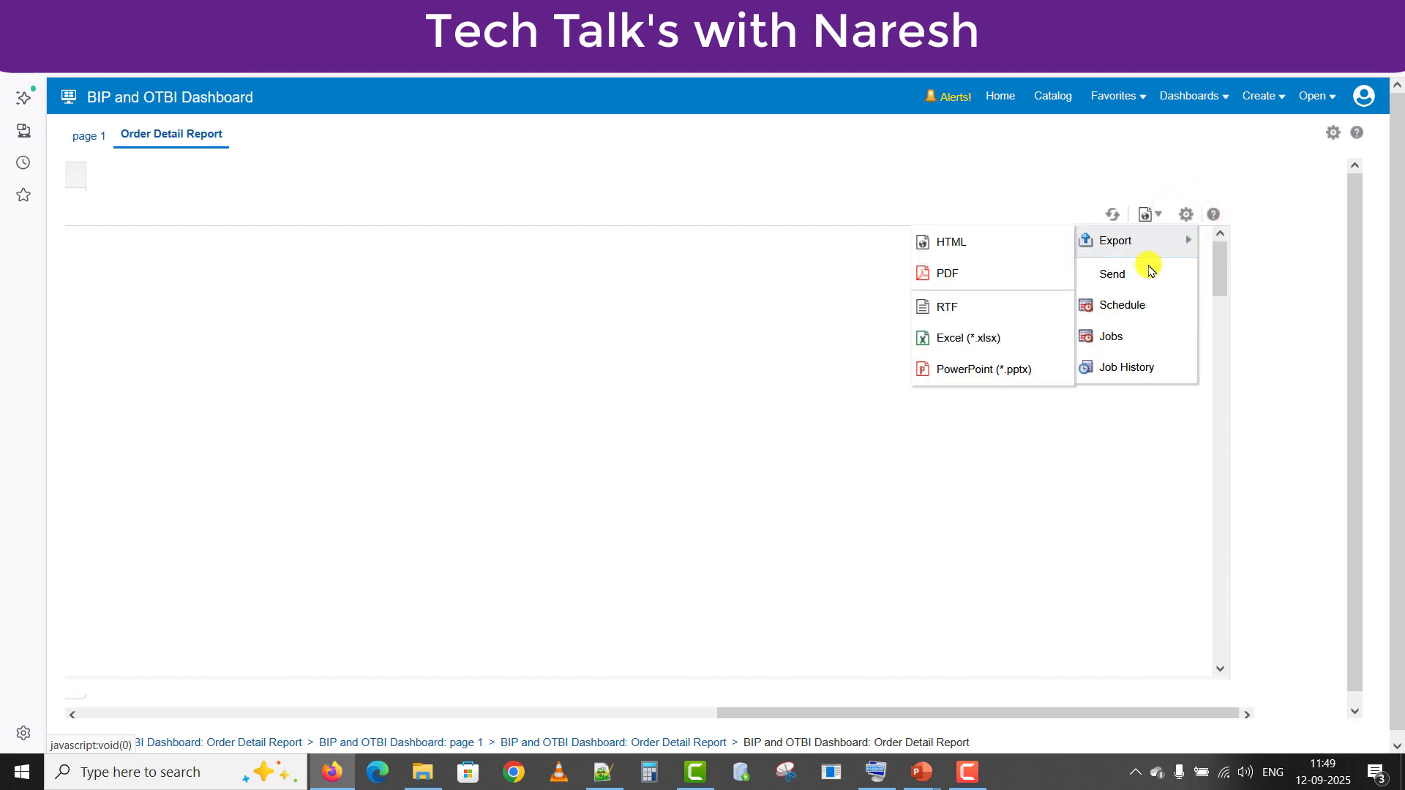
pyautogui.moveTo(1141, 240)
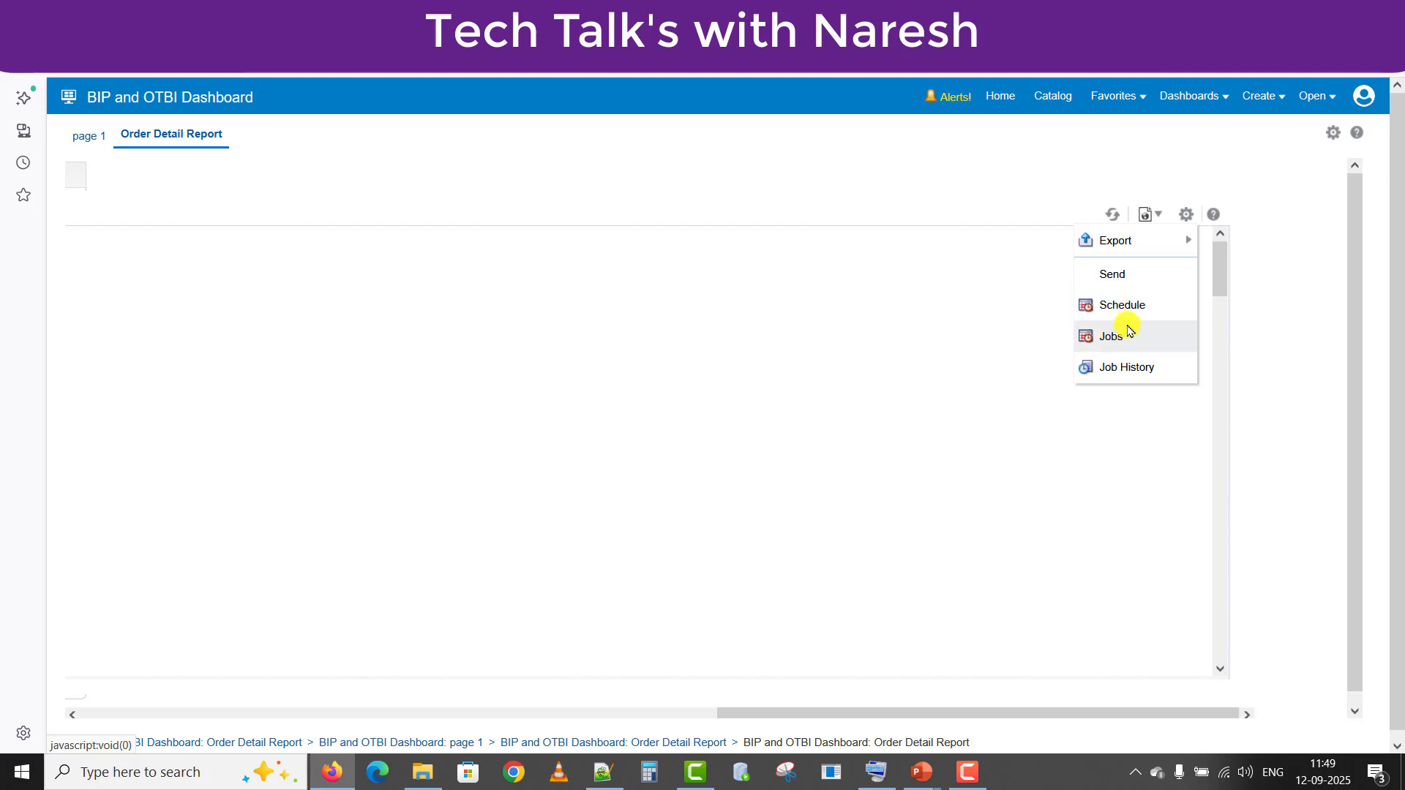
pyautogui.click(1116, 275)
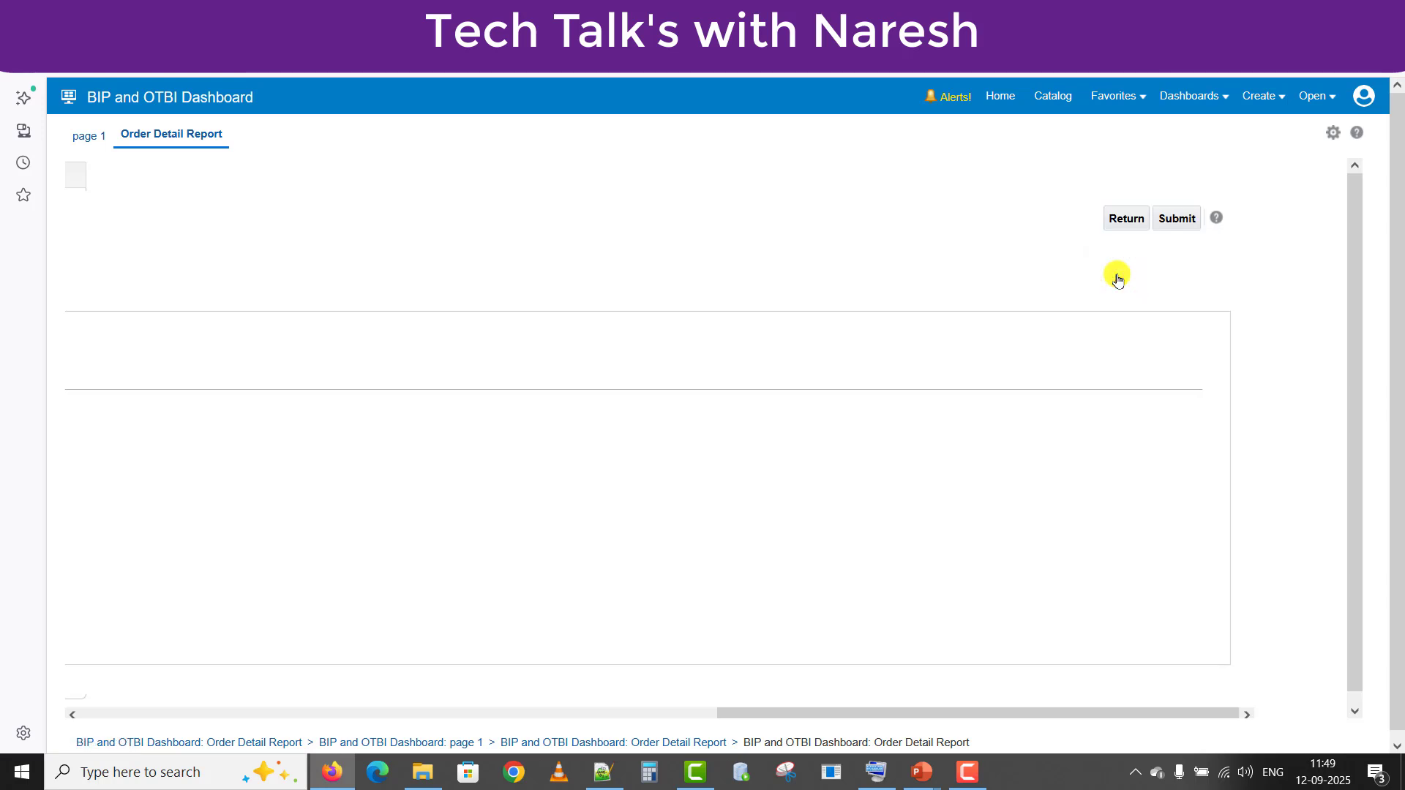
# Step: Review the Output, Notification, Diagnostic and General settings of the report's Send form
pyautogui.click(739, 713)
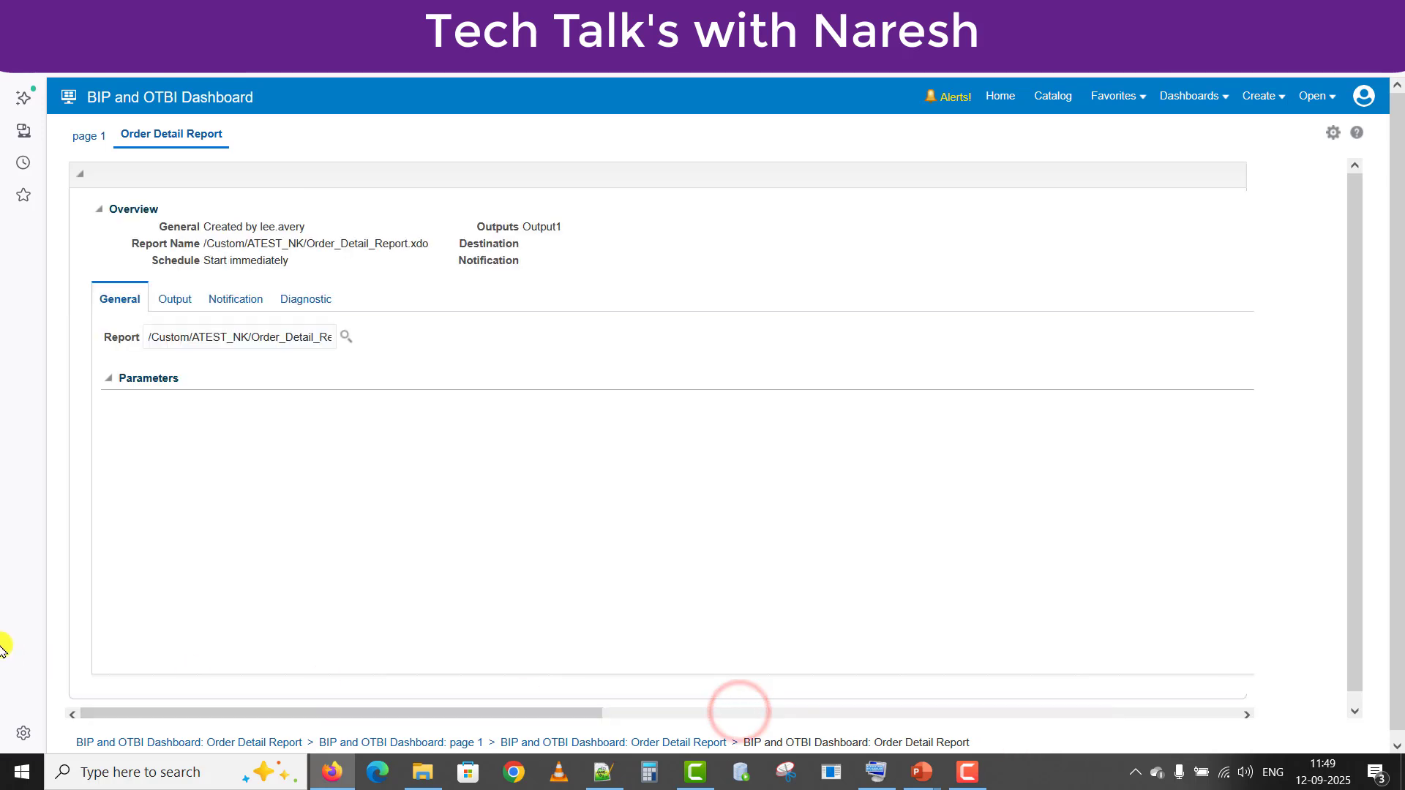
pyautogui.click(177, 300)
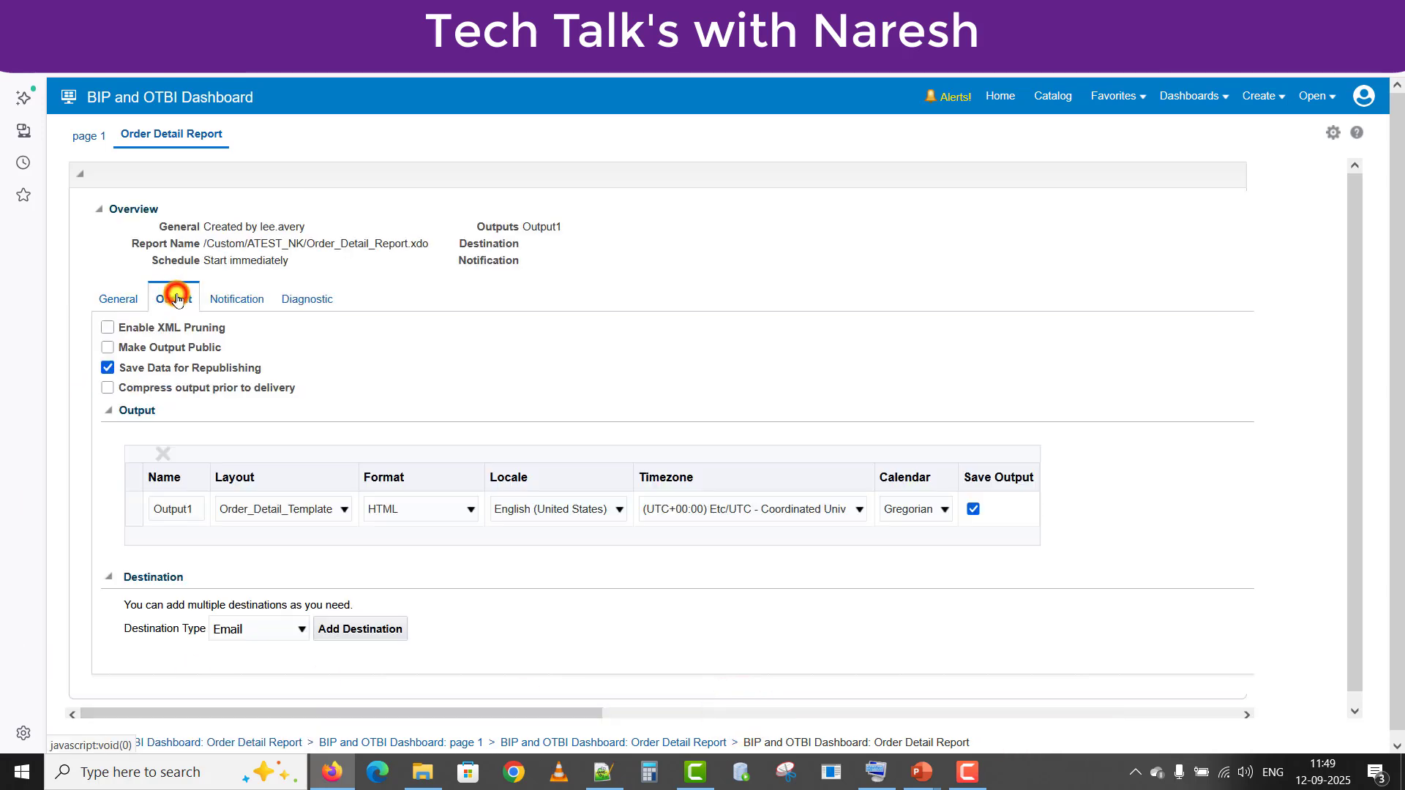
pyautogui.click(222, 301)
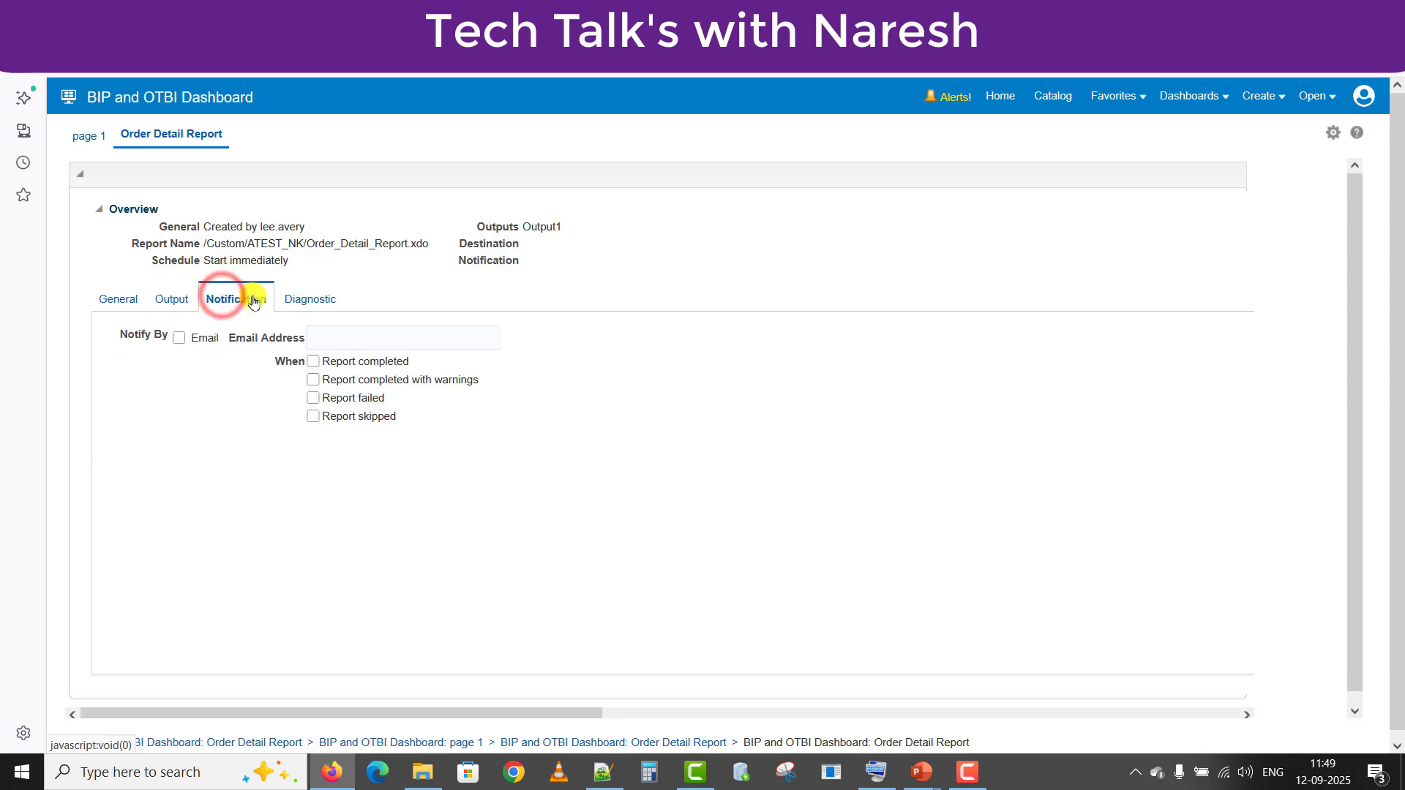
pyautogui.click(308, 303)
pyautogui.click(121, 301)
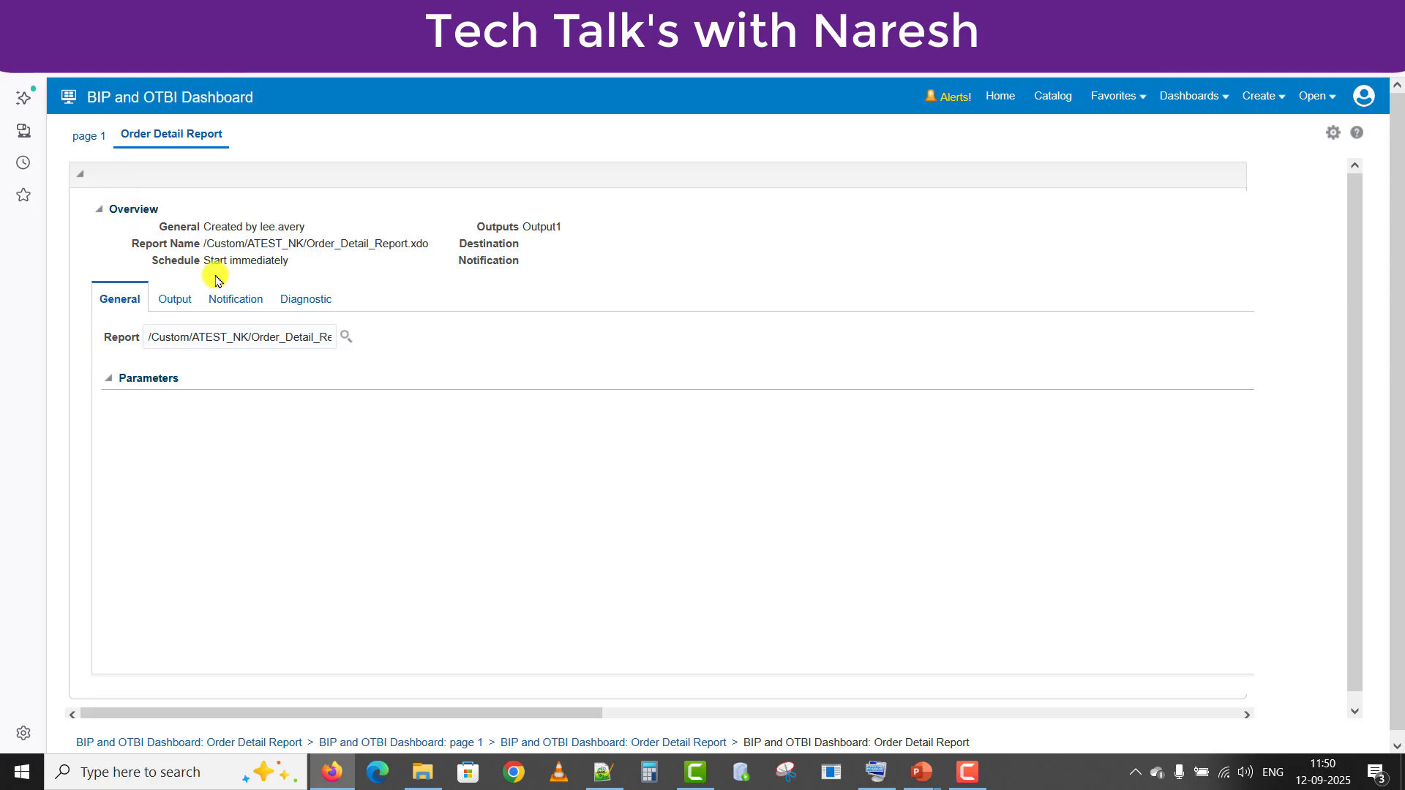
pyautogui.click(83, 174)
pyautogui.click(83, 175)
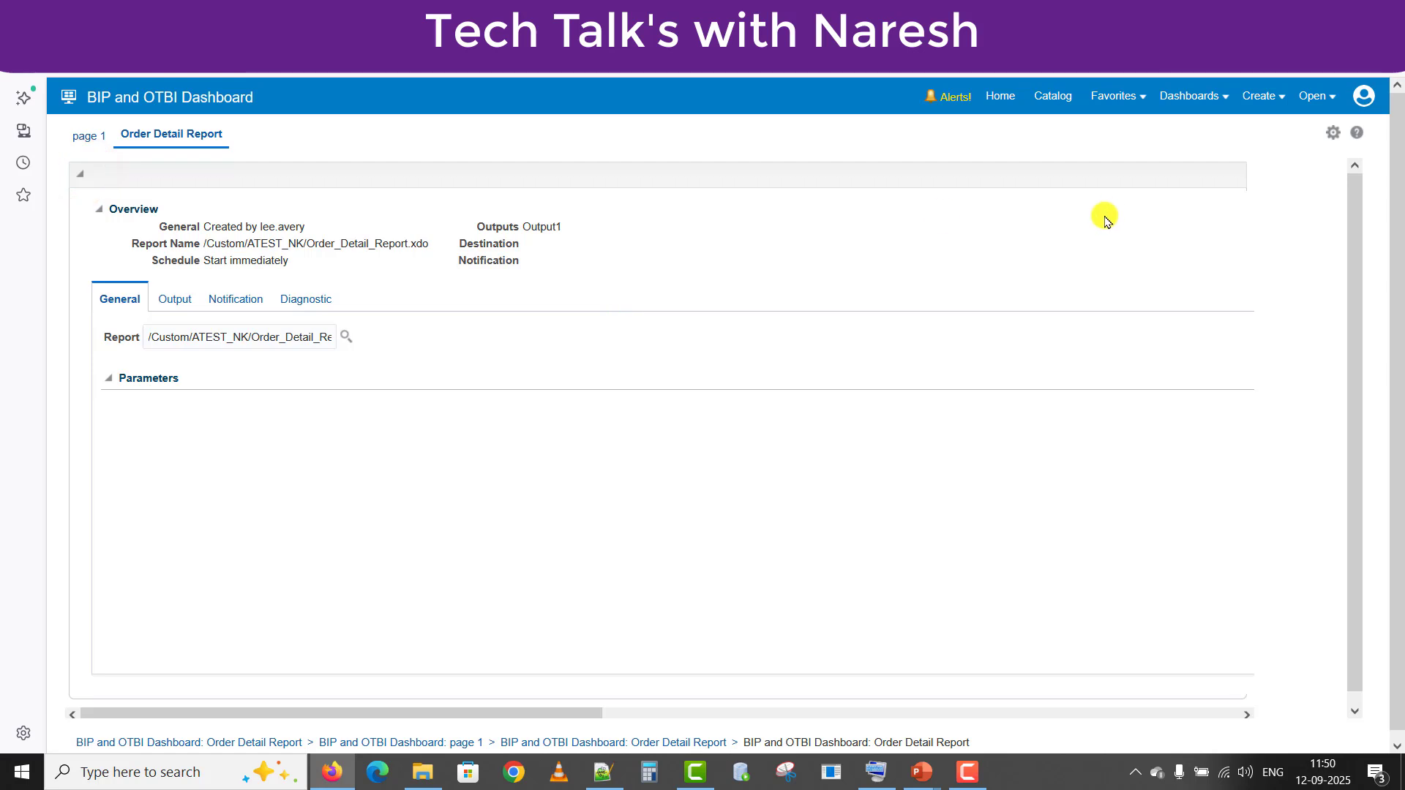
pyautogui.moveTo(480, 712); pyautogui.dragTo(356, 669)
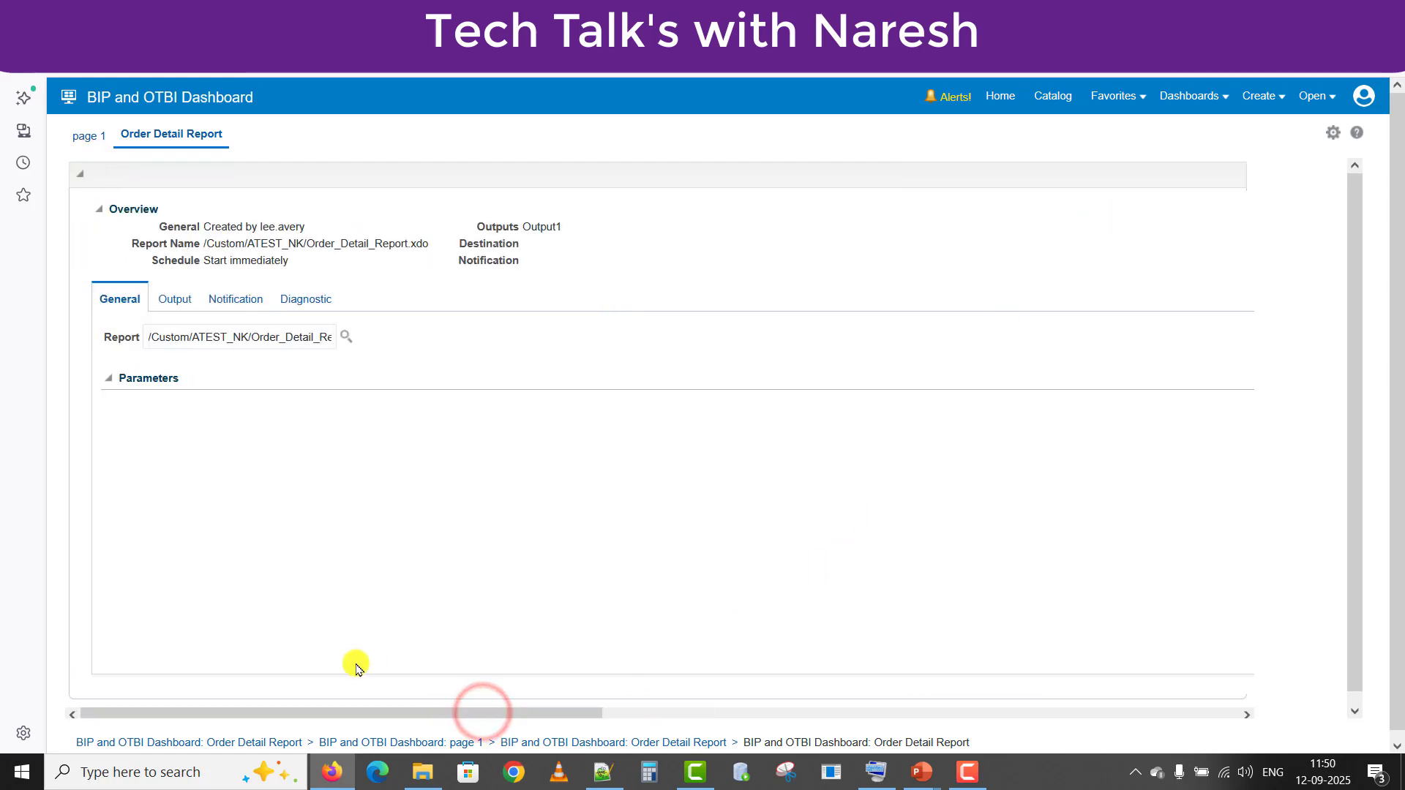
# Step: Return to editing the dashboard, set the Order Detail Report page's column width to 1000, save the dashboard and run it
pyautogui.click(1330, 132)
pyautogui.click(1201, 168)
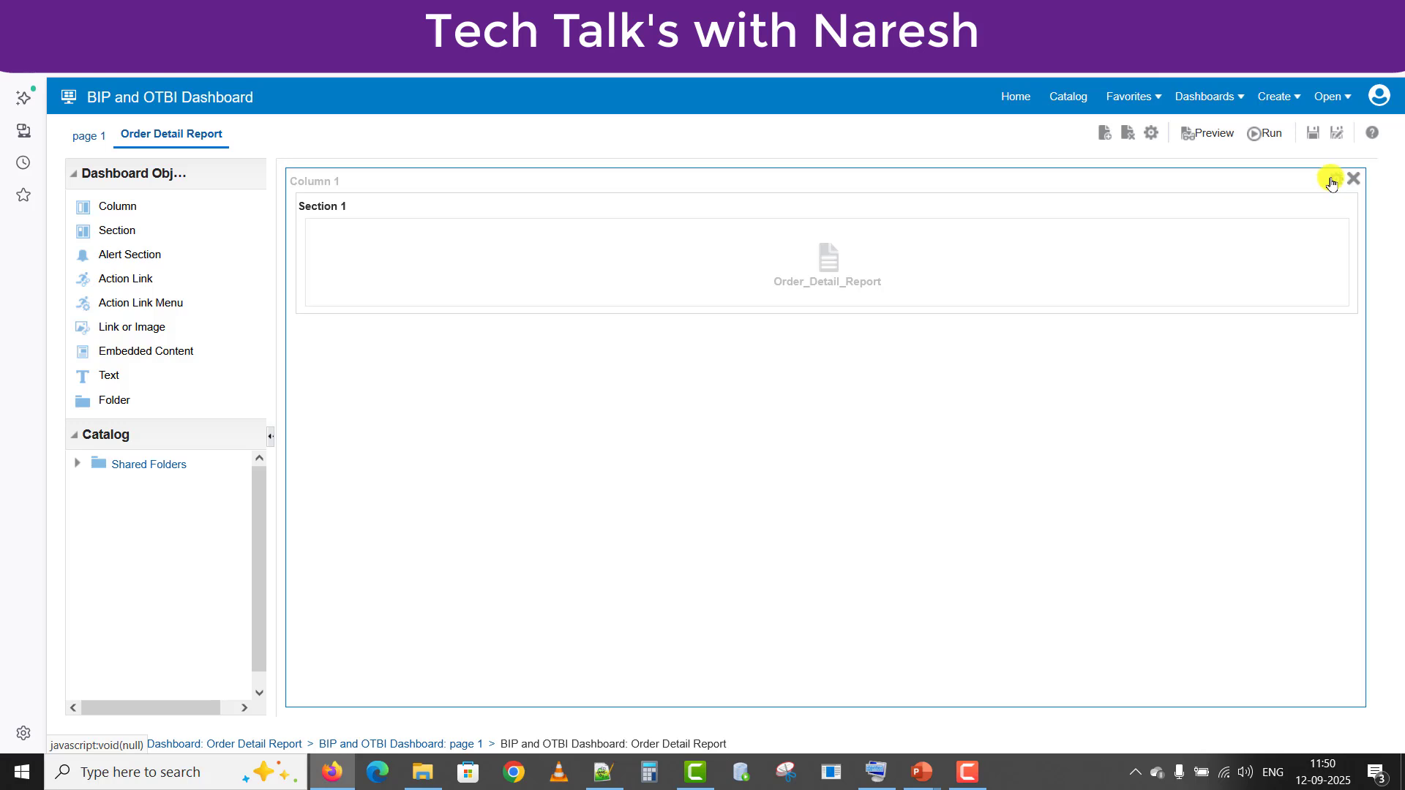
pyautogui.click(1331, 183)
pyautogui.click(1282, 202)
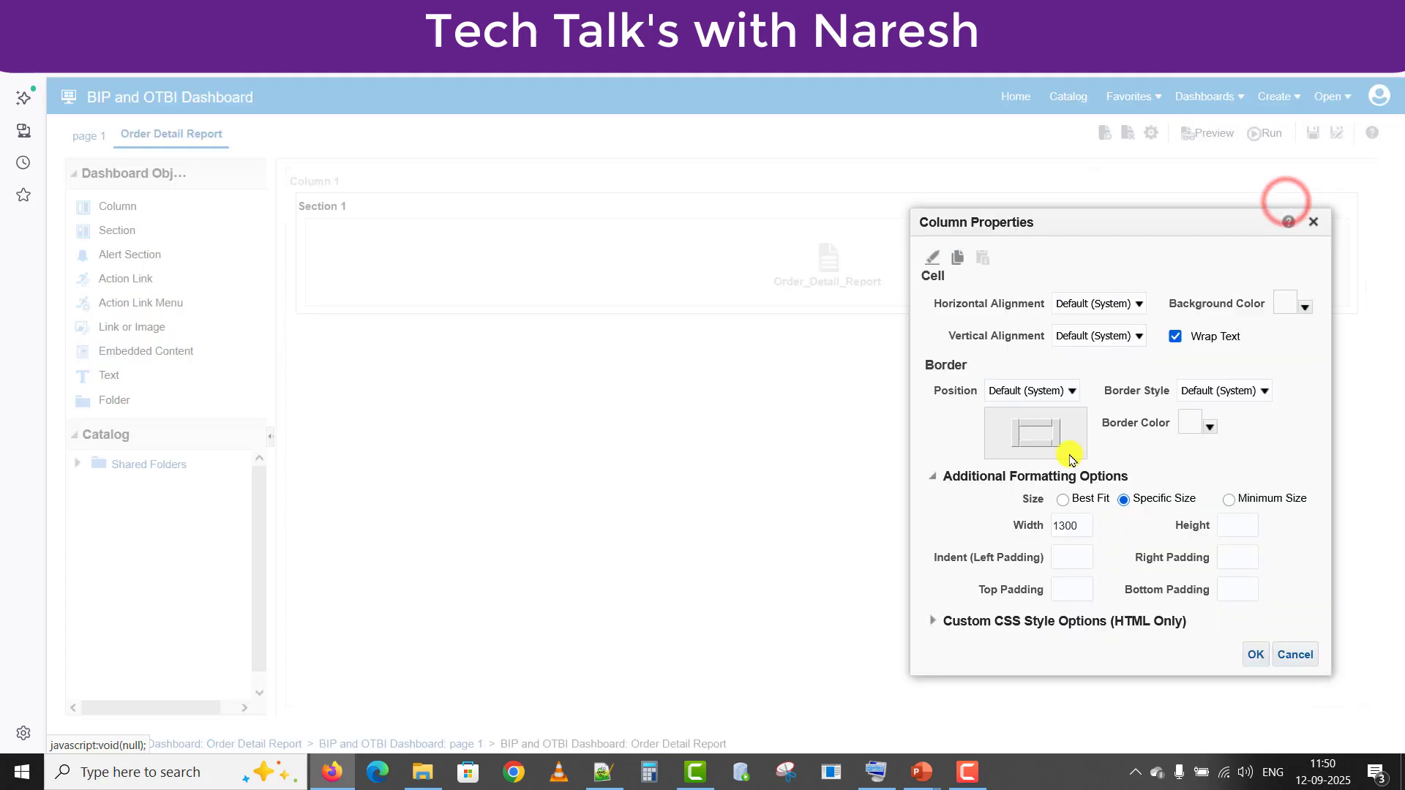
pyautogui.doubleClick(1068, 526)
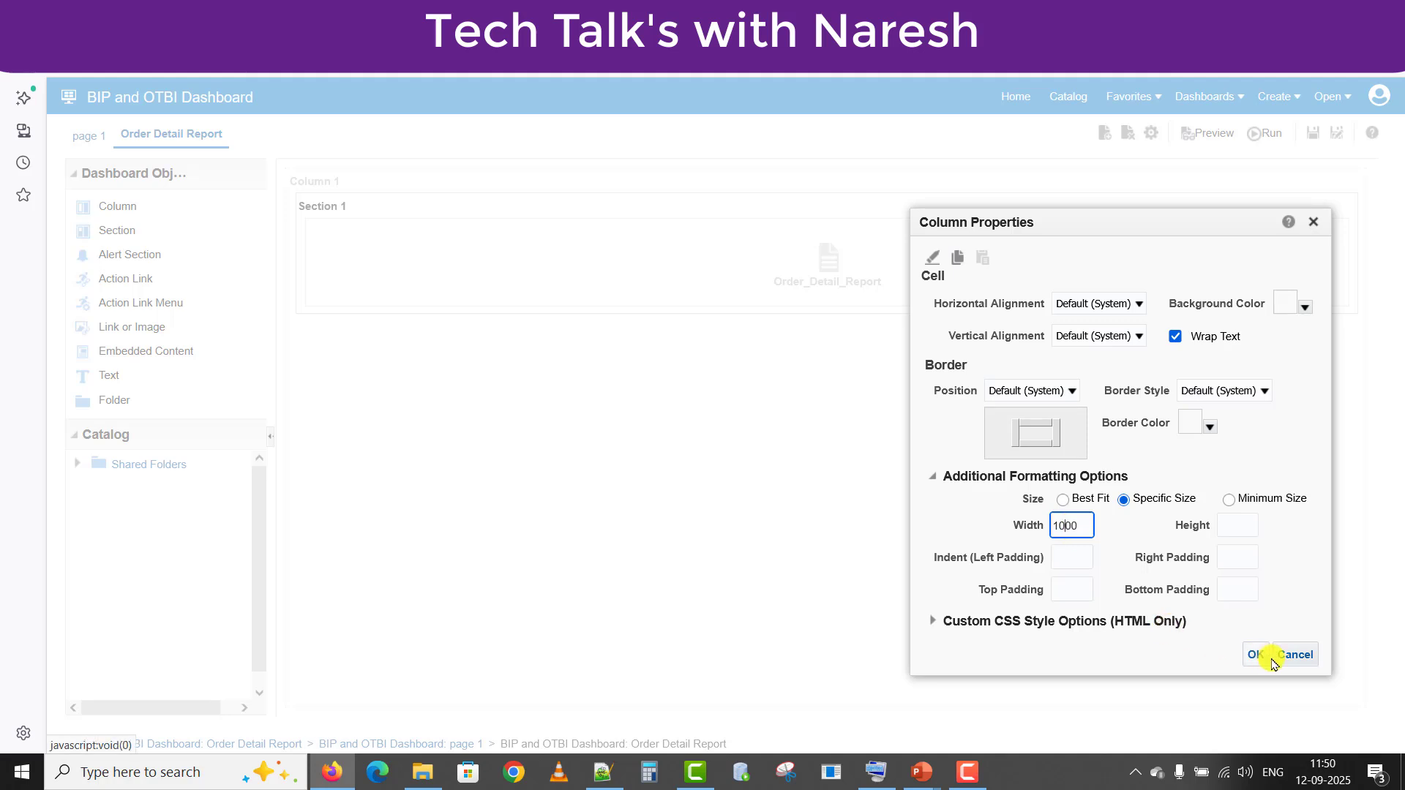
pyautogui.click(1249, 655)
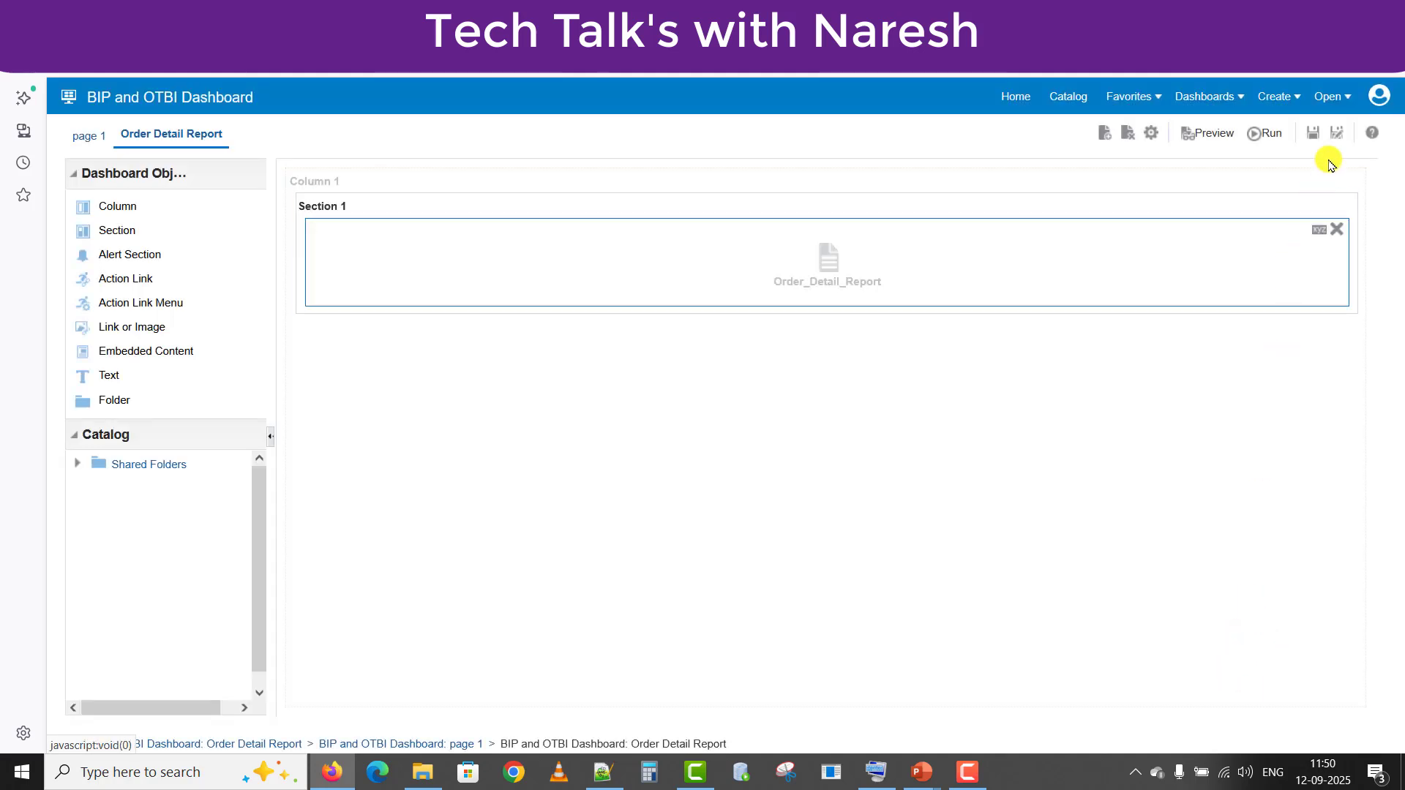
pyautogui.click(1312, 134)
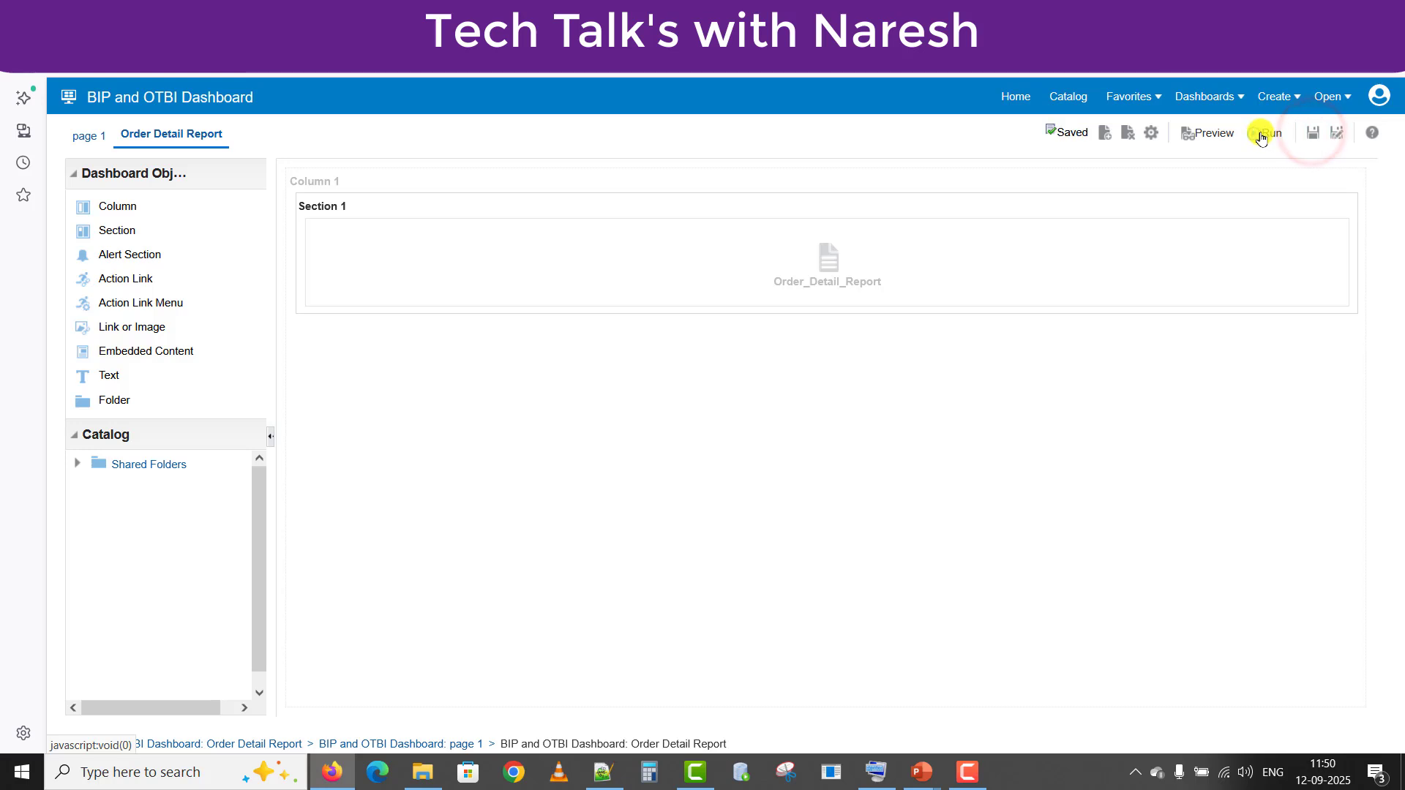
pyautogui.click(1260, 136)
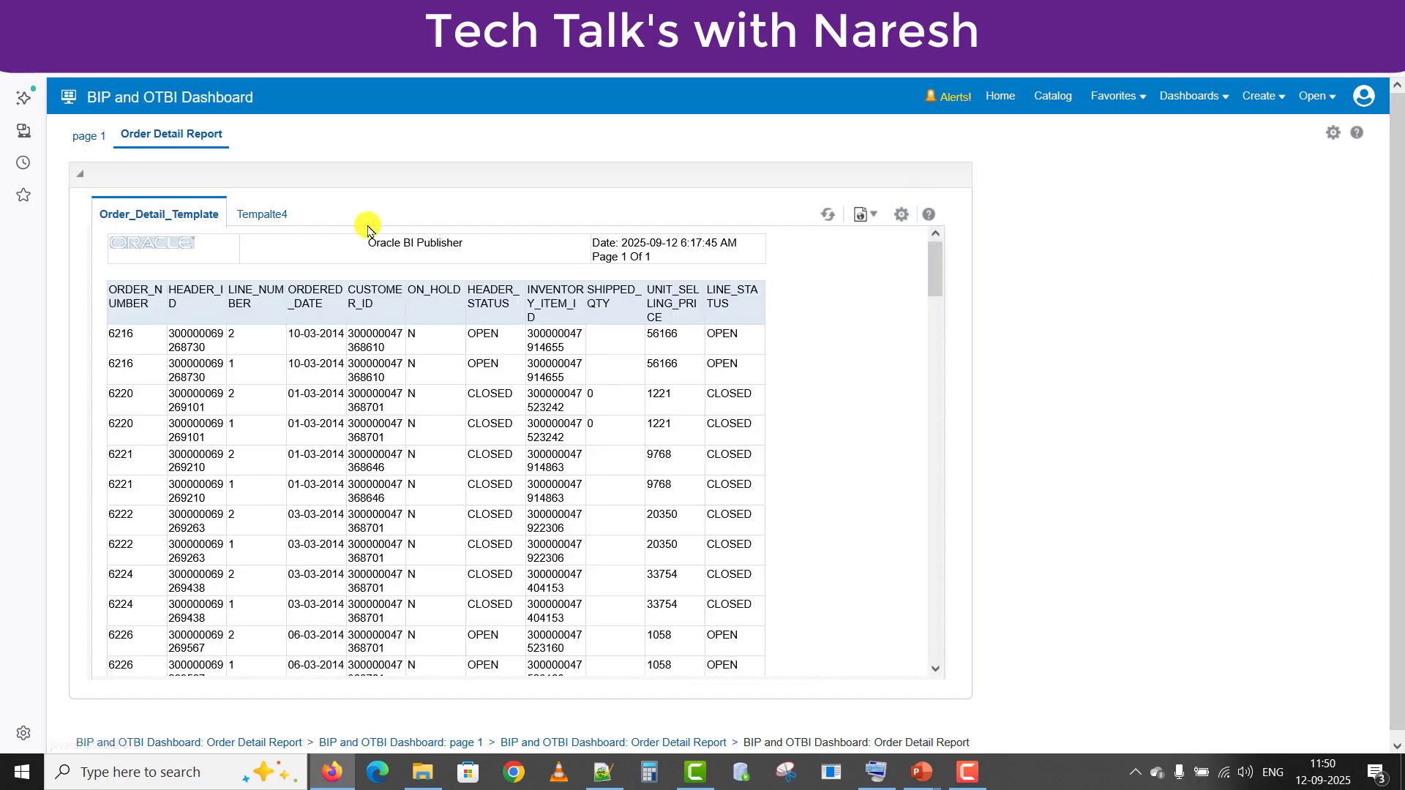
# Step: View the report in the Tempalte4 layout through its last rows, and display it in PDF format
pyautogui.click(245, 215)
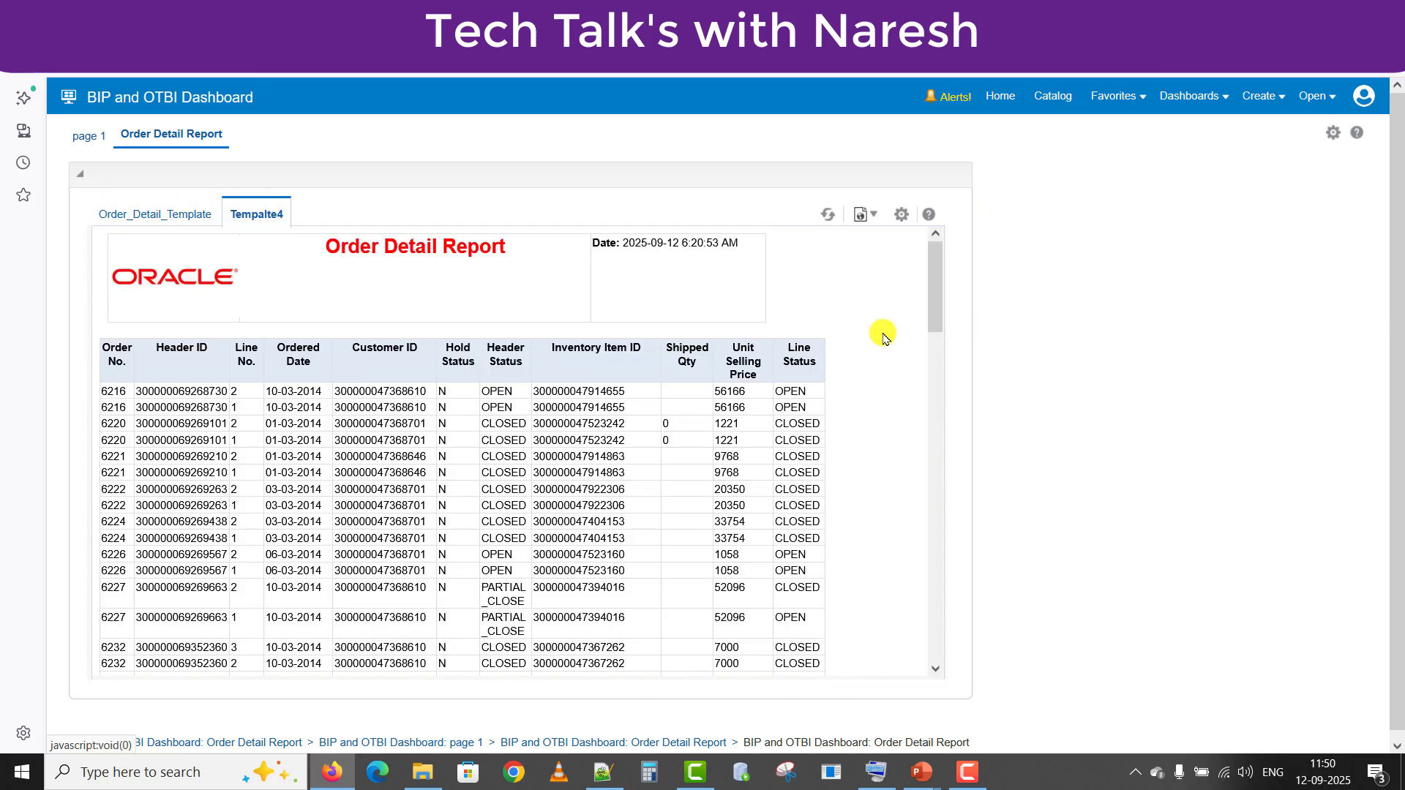
pyautogui.moveTo(940, 324); pyautogui.dragTo(932, 643)
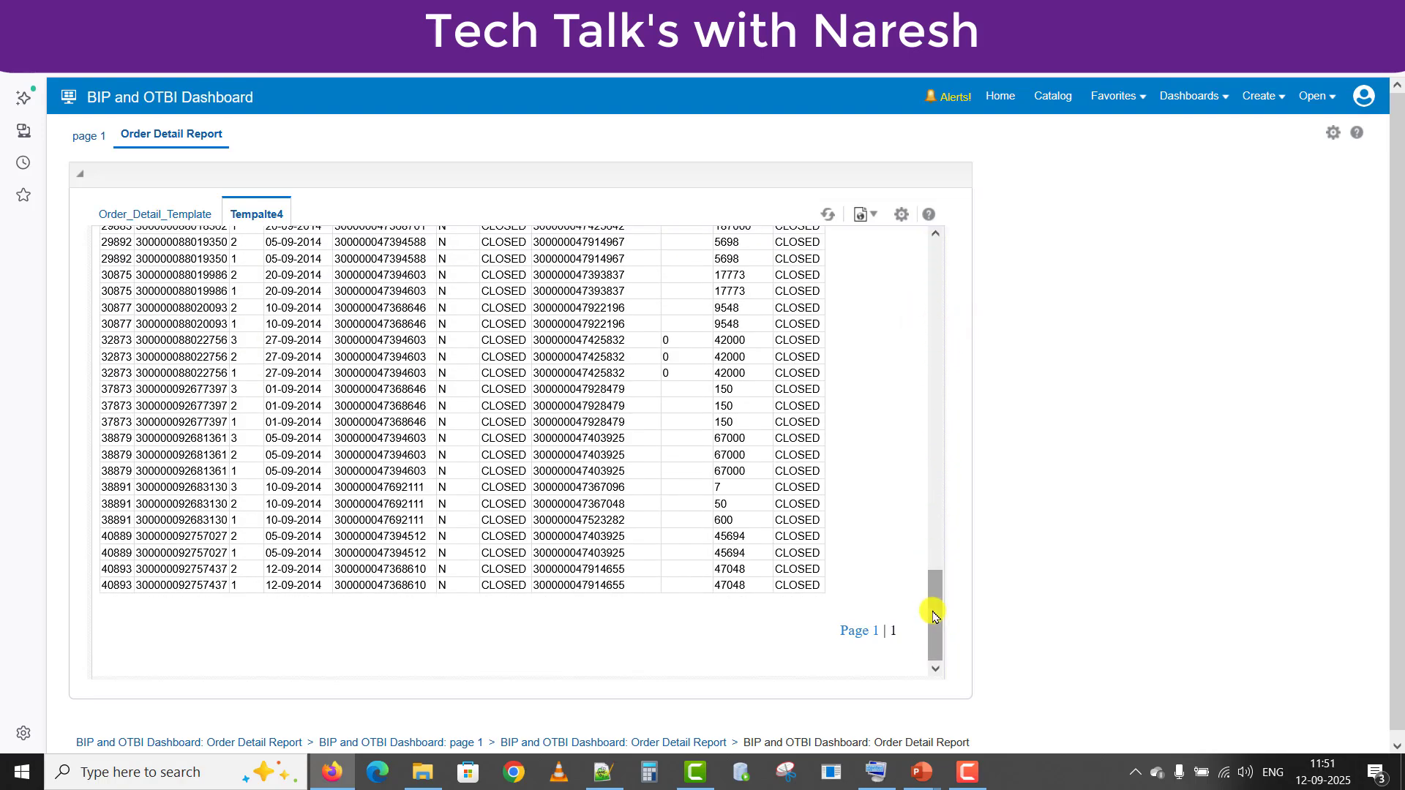
pyautogui.moveTo(930, 616); pyautogui.dragTo(913, 235)
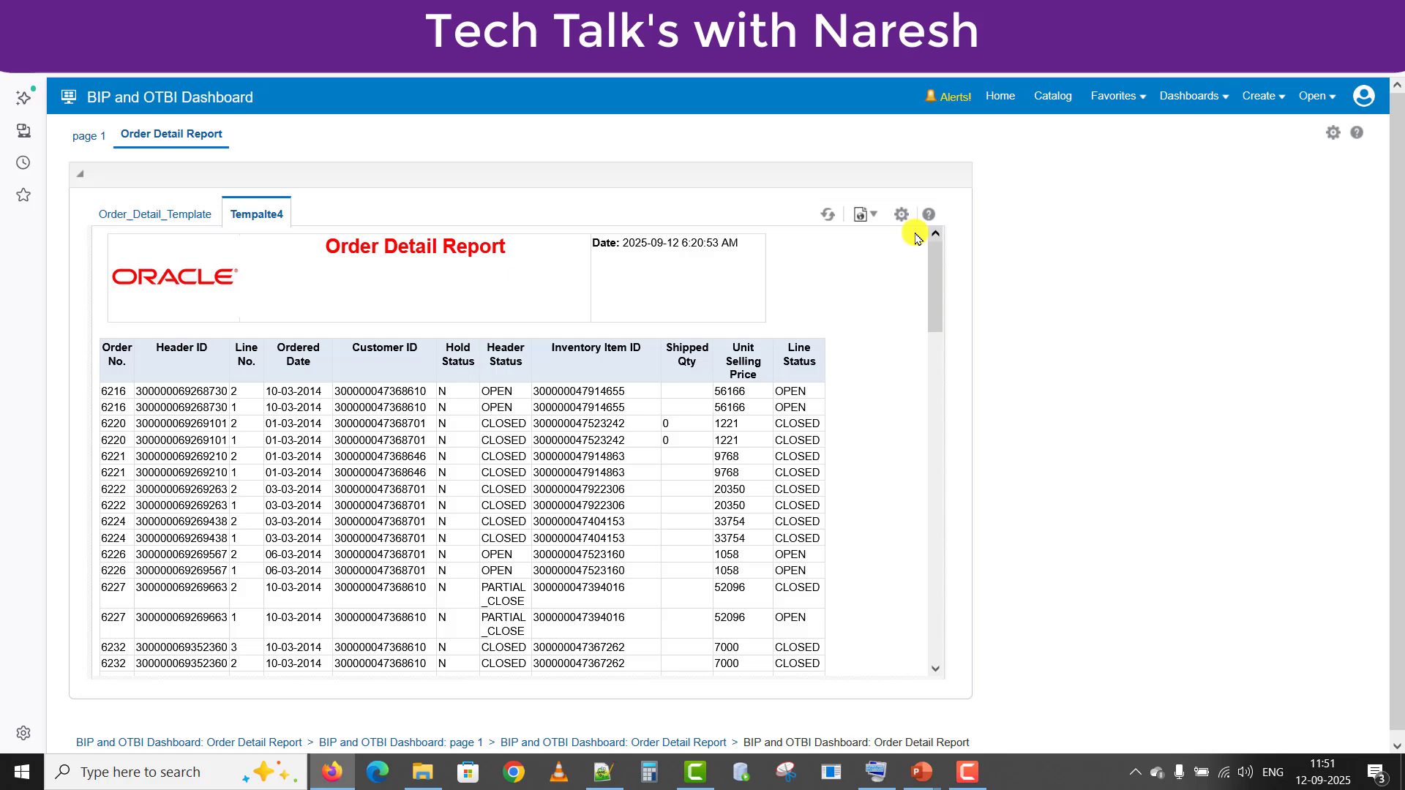
pyautogui.click(860, 218)
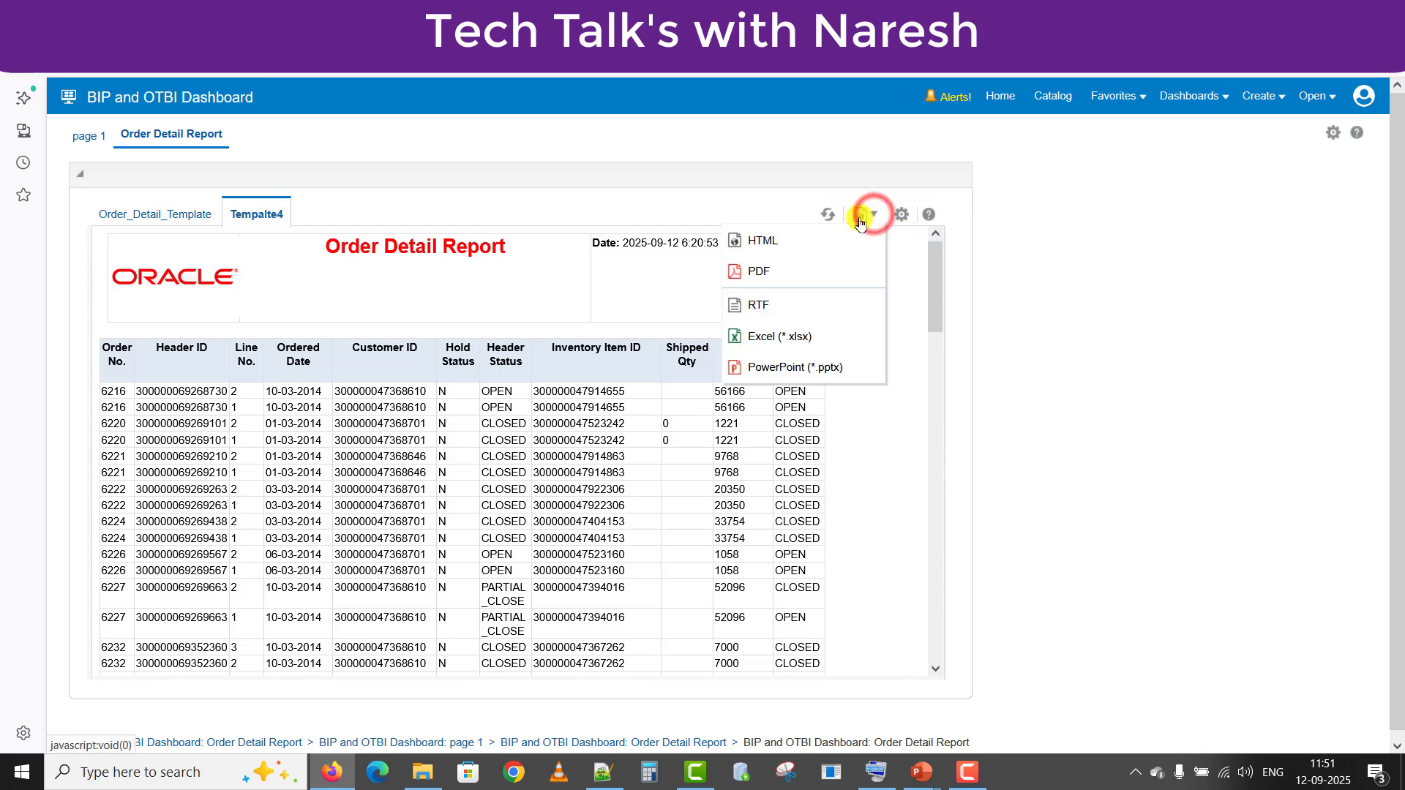
pyautogui.click(765, 272)
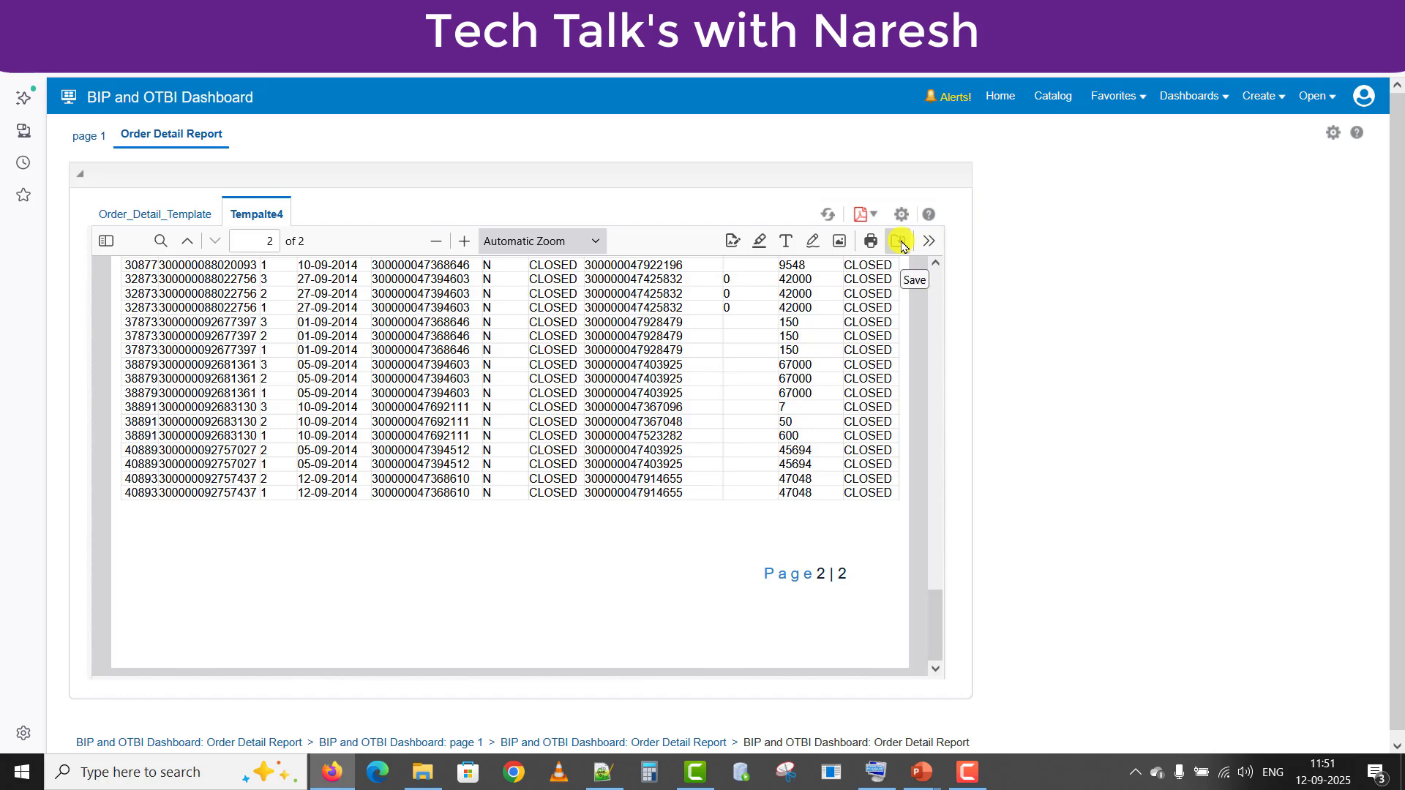
# Step: Check the scheduled jobs of the Order Detail report, and return to the report view
pyautogui.click(902, 215)
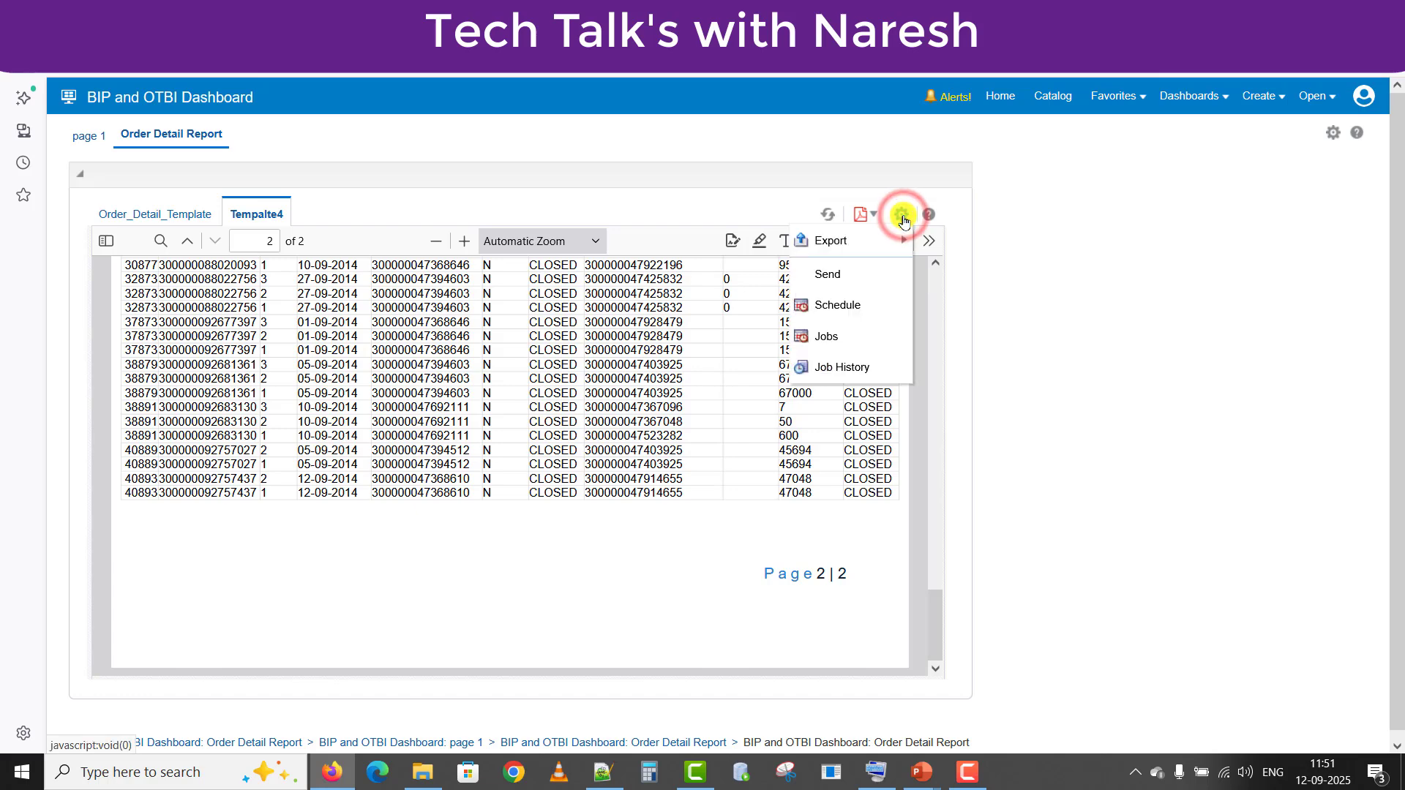
pyautogui.click(835, 336)
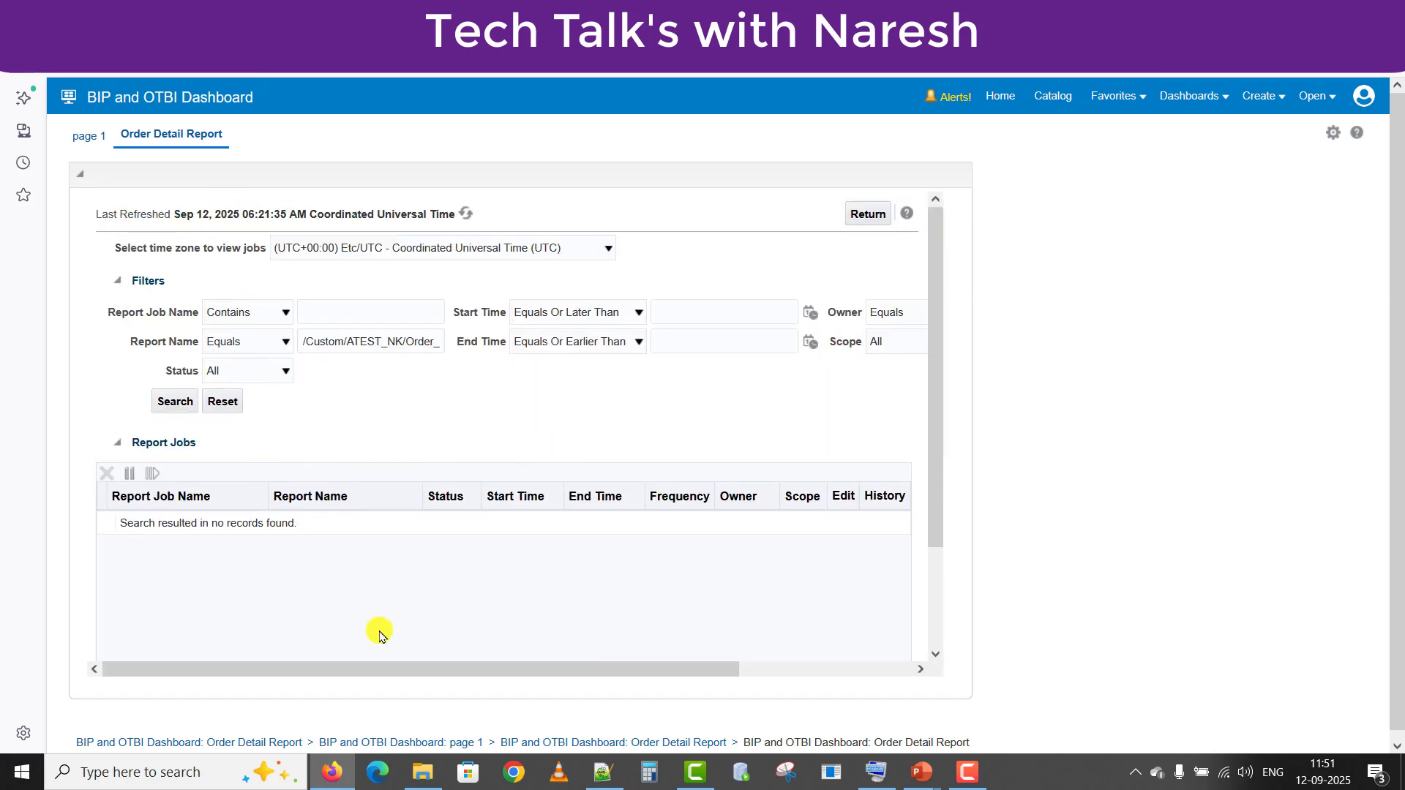
pyautogui.moveTo(416, 669); pyautogui.dragTo(229, 649)
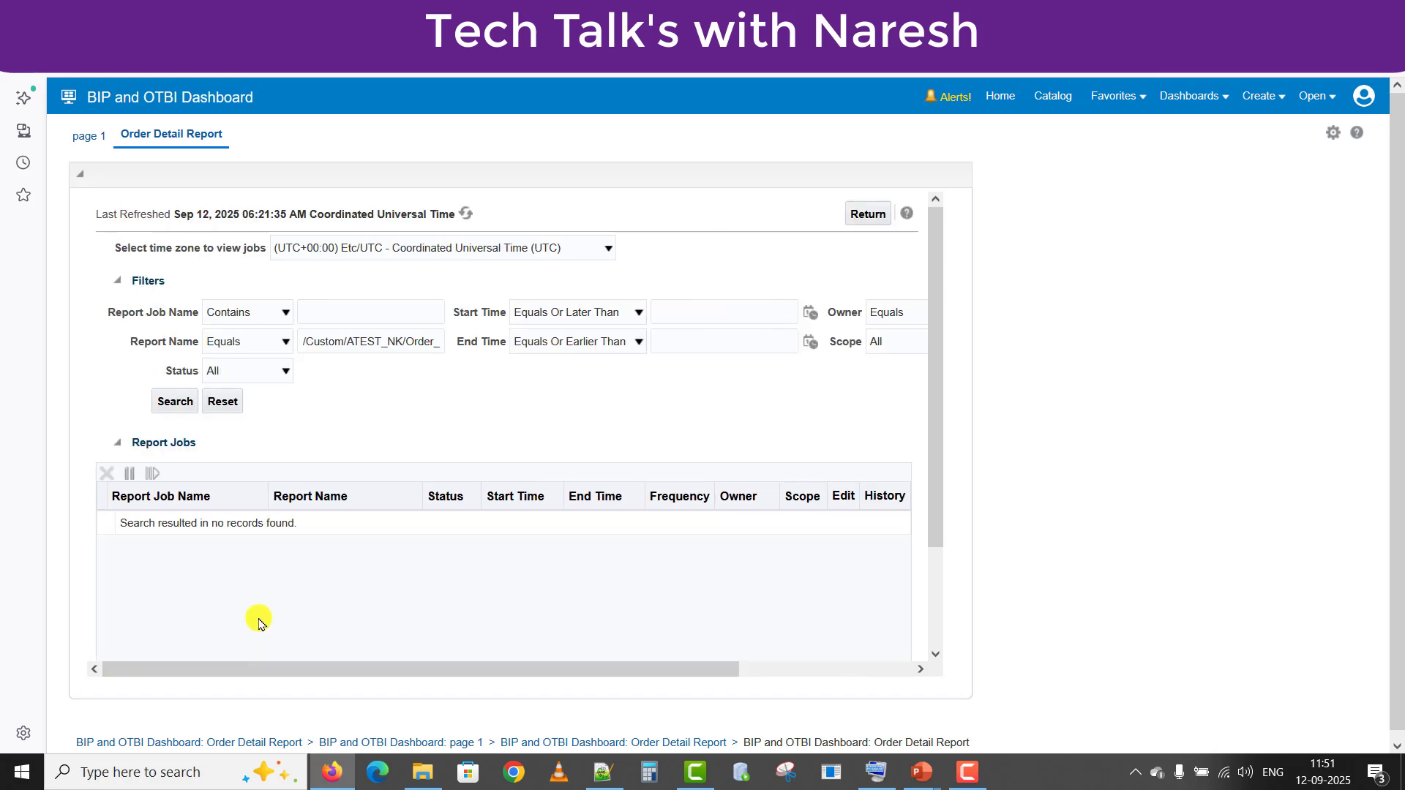
pyautogui.click(878, 217)
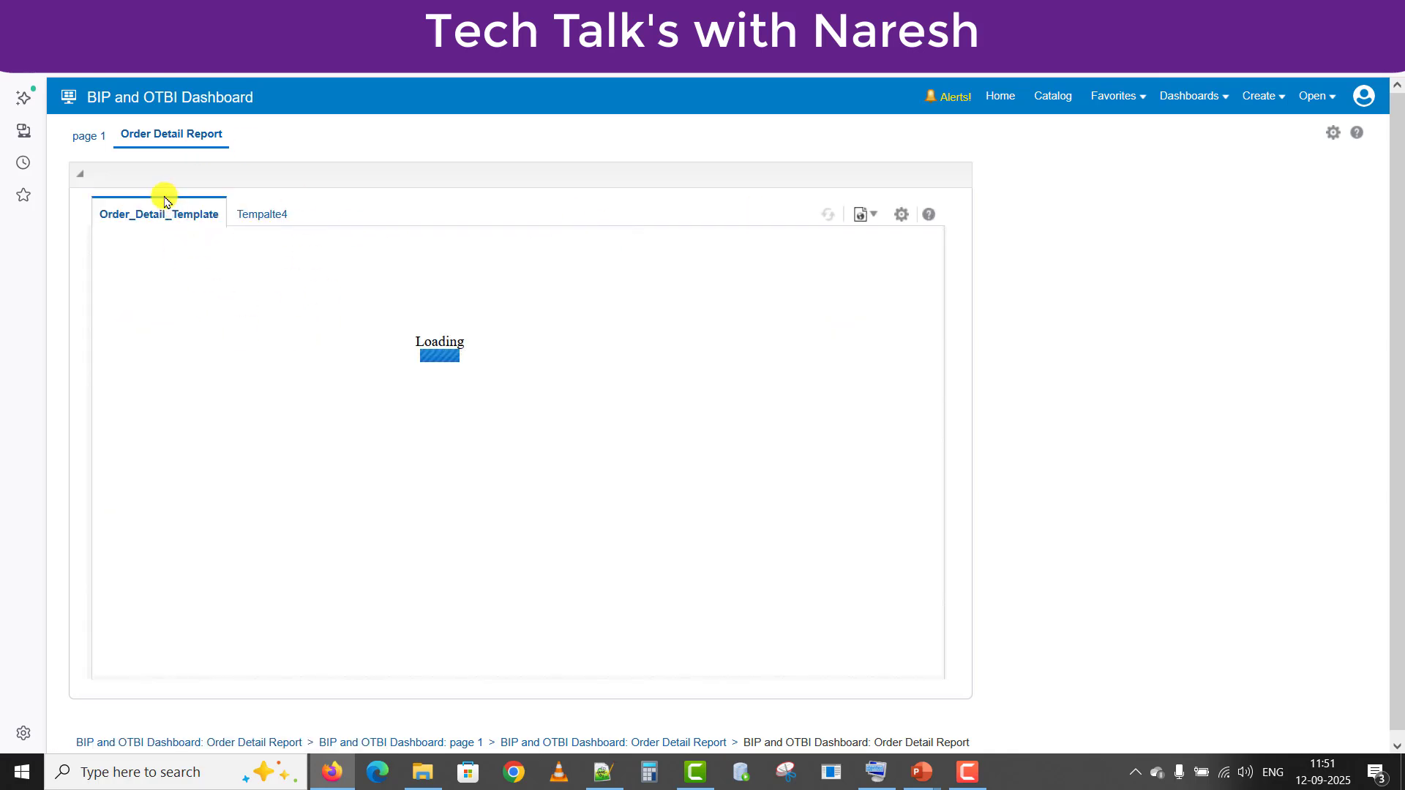
# Step: Switch to the dashboard's page 1 and view the Payables Invoice Report across its columns
pyautogui.click(82, 138)
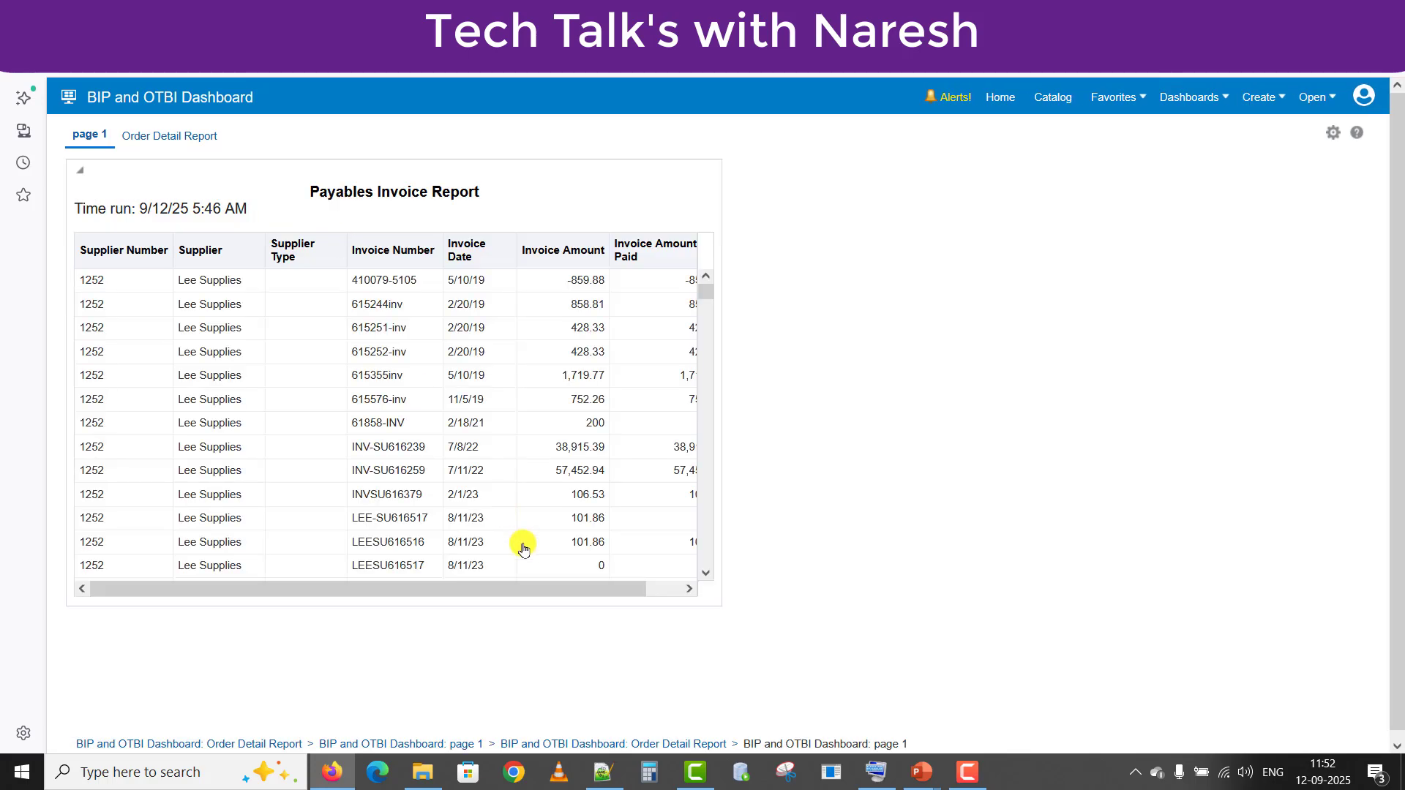
pyautogui.moveTo(533, 590); pyautogui.dragTo(658, 583)
pyautogui.hscroll(-1, 356, 563)
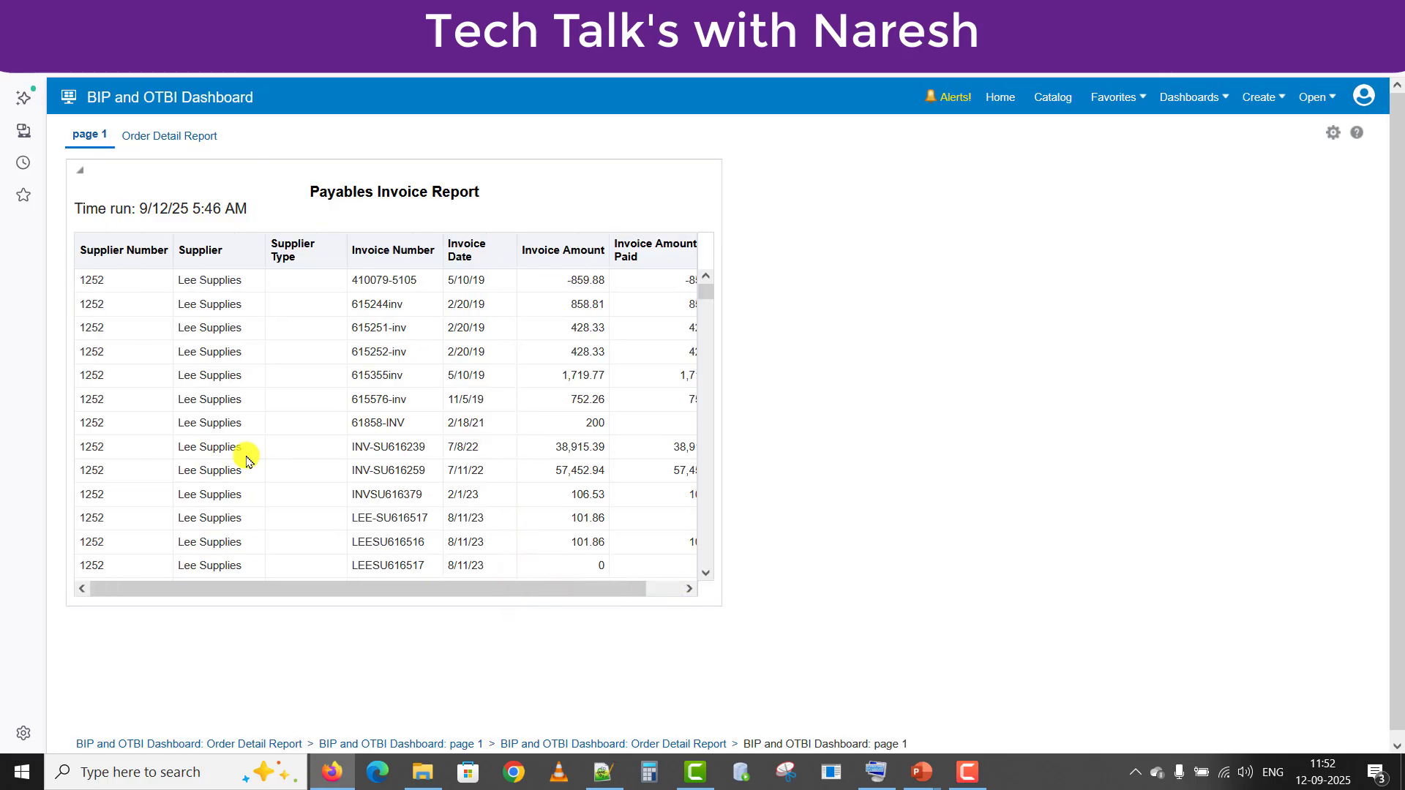